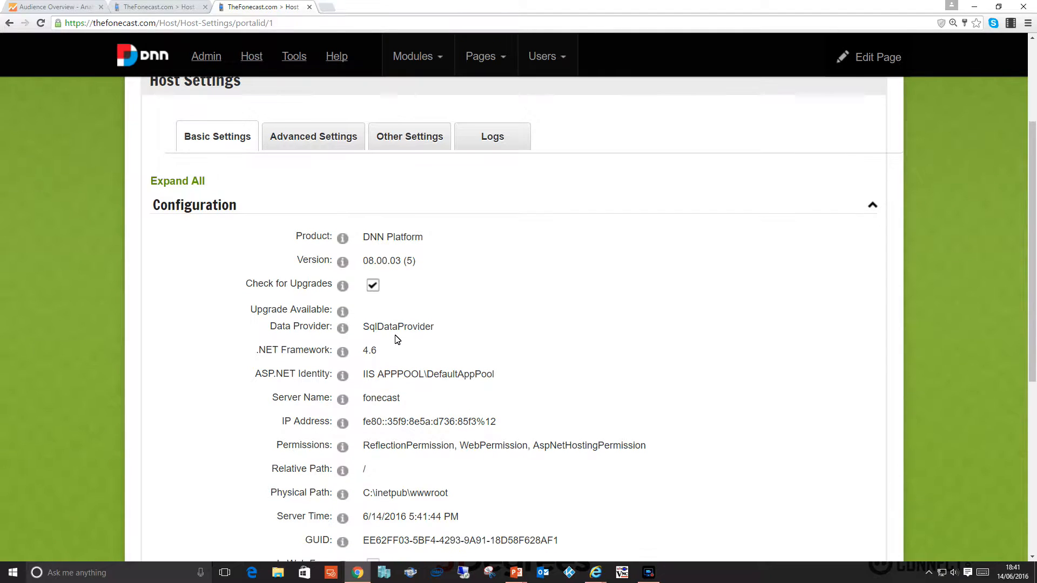
pyautogui.scroll(-1, 397, 339)
# Open Device Detection Management from the advanced host options and review its configuration options.
pyautogui.scroll(4, 398, 339)
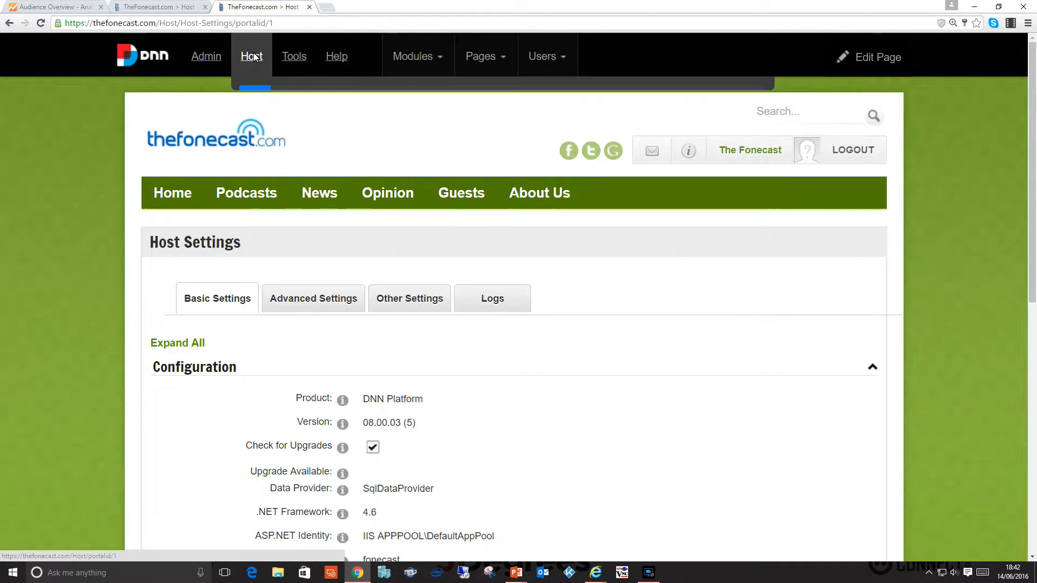
pyautogui.moveTo(255, 56)
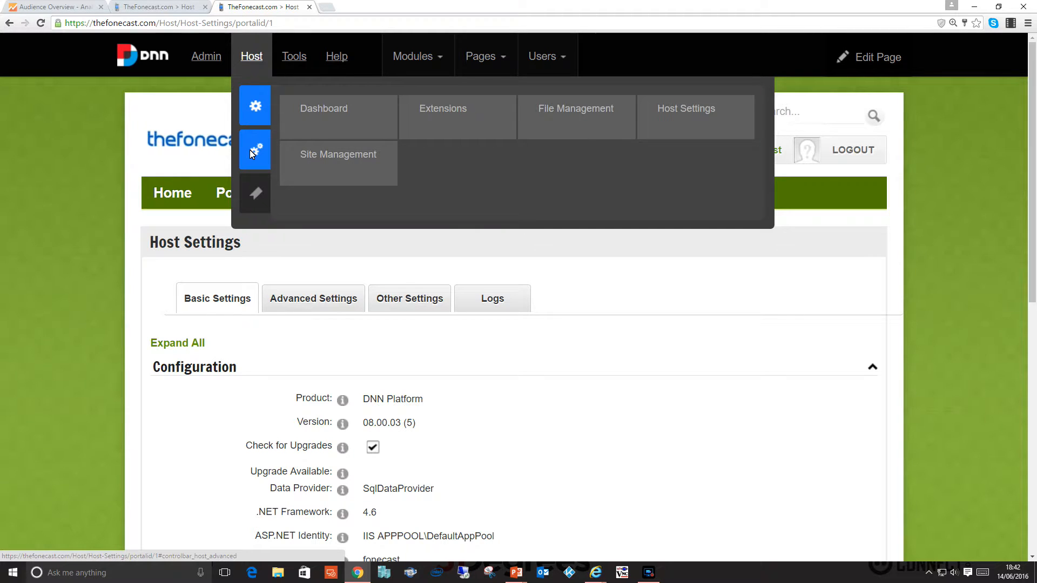
pyautogui.moveTo(249, 150)
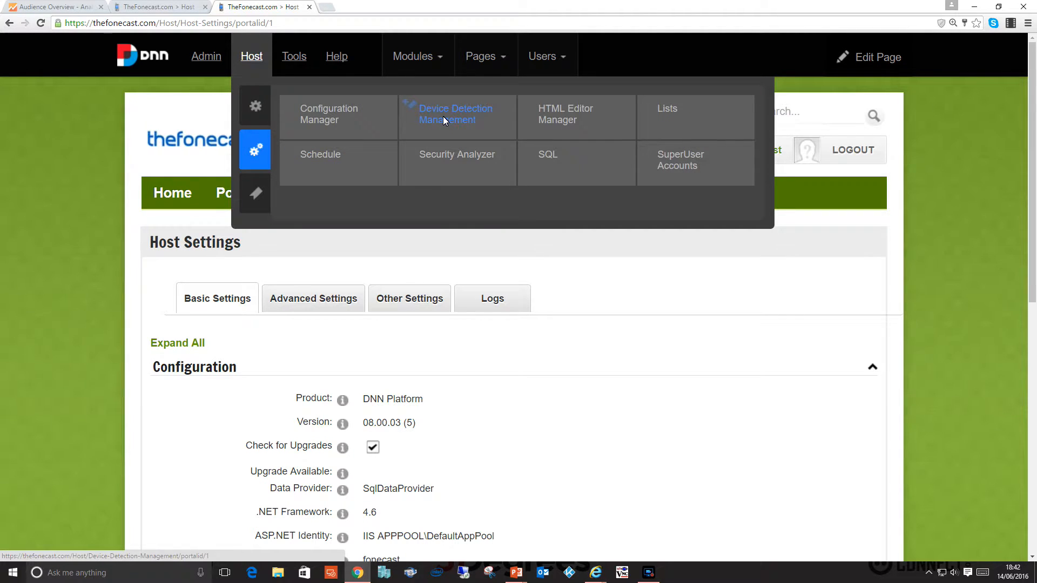
pyautogui.click(459, 121)
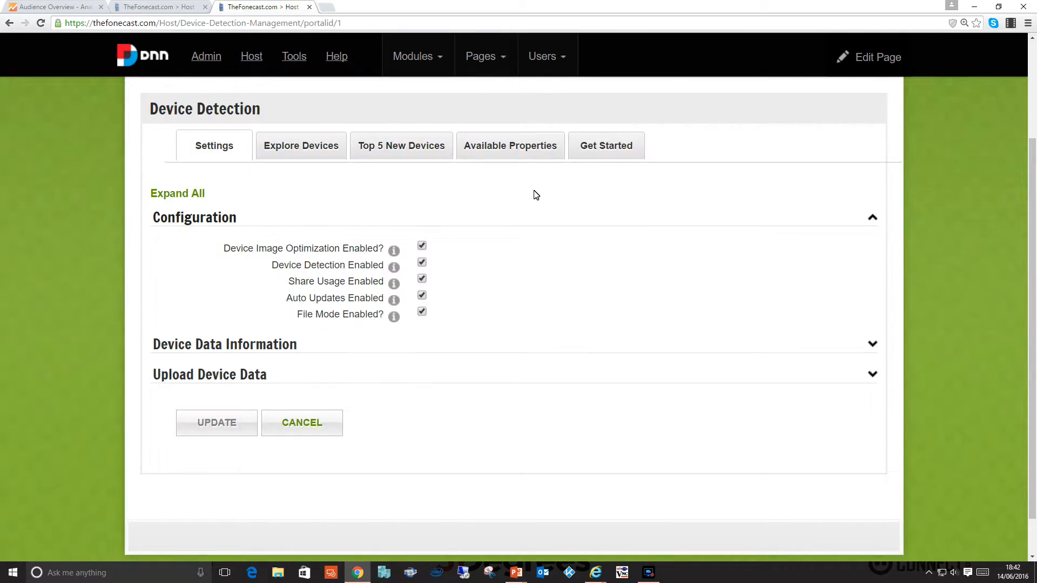
pyautogui.scroll(-2, 492, 270)
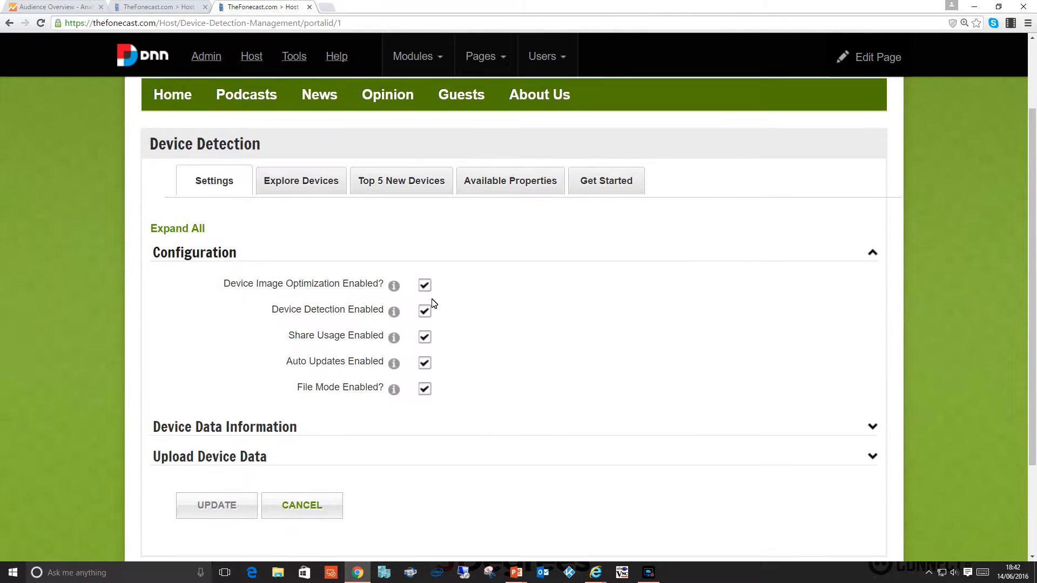
pyautogui.scroll(-1, 440, 286)
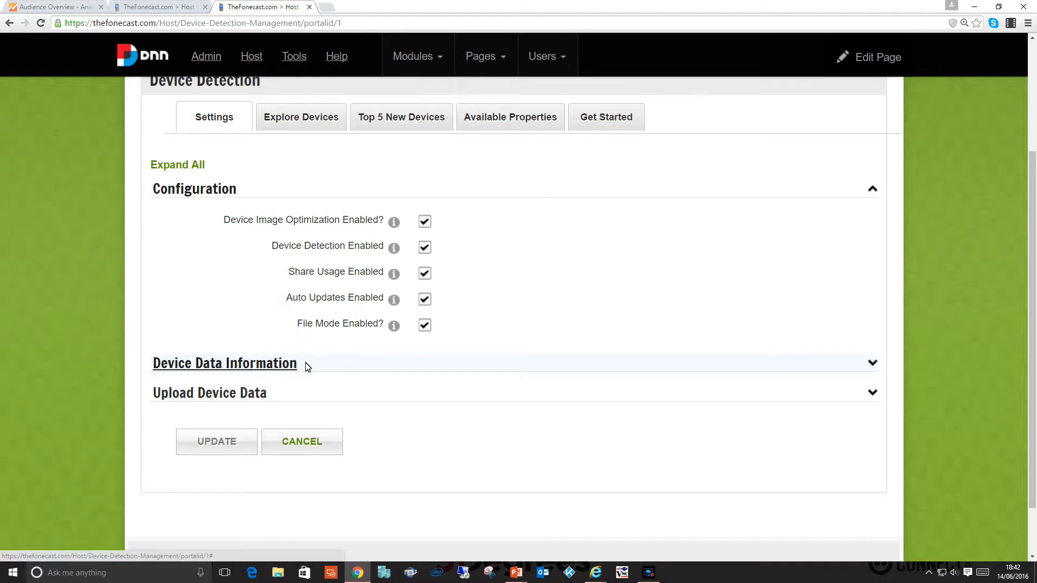
# Expand the Device Data Information section and examine the data set's name and details.
pyautogui.click(289, 366)
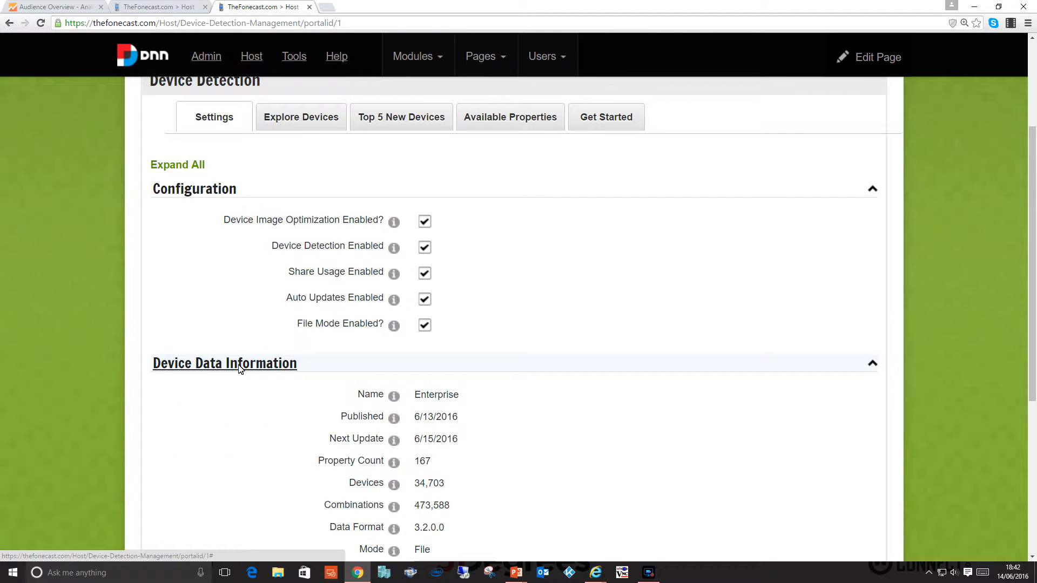
pyautogui.scroll(-1, 244, 351)
pyautogui.scroll(-1, 250, 329)
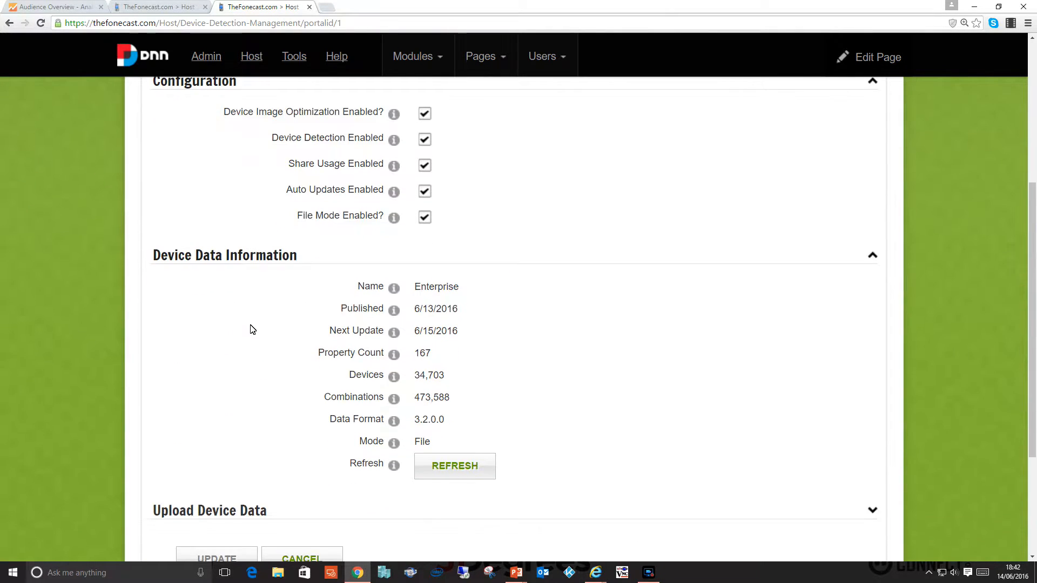
pyautogui.scroll(1, 259, 328)
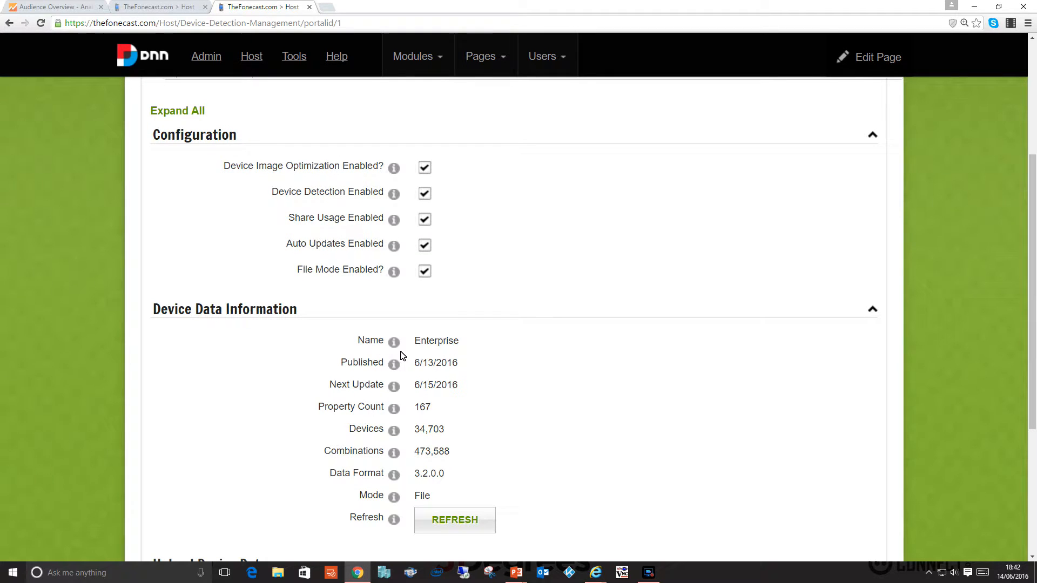
pyautogui.moveTo(417, 342); pyautogui.dragTo(468, 346)
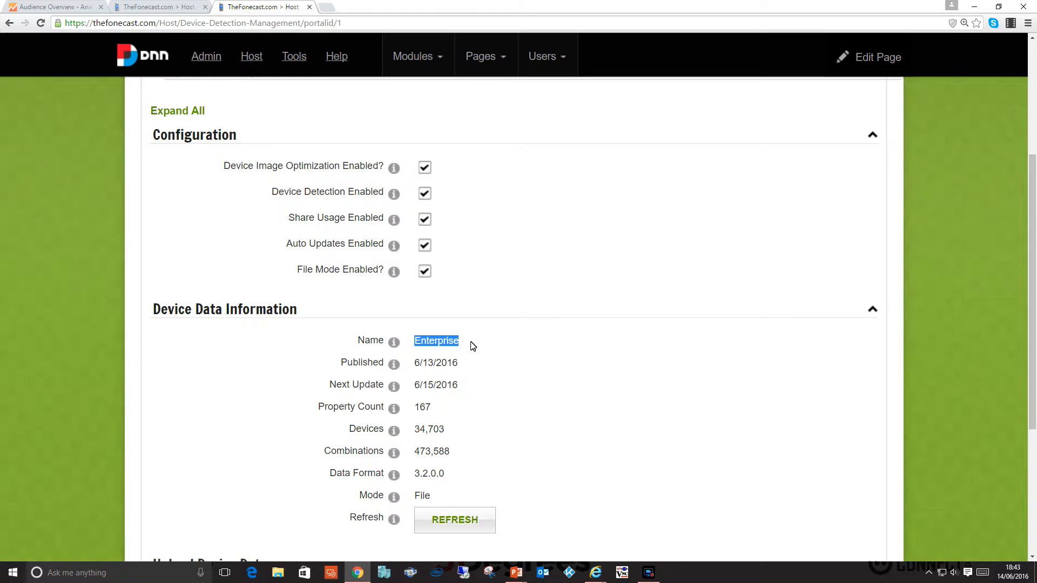
pyautogui.scroll(1, 474, 345)
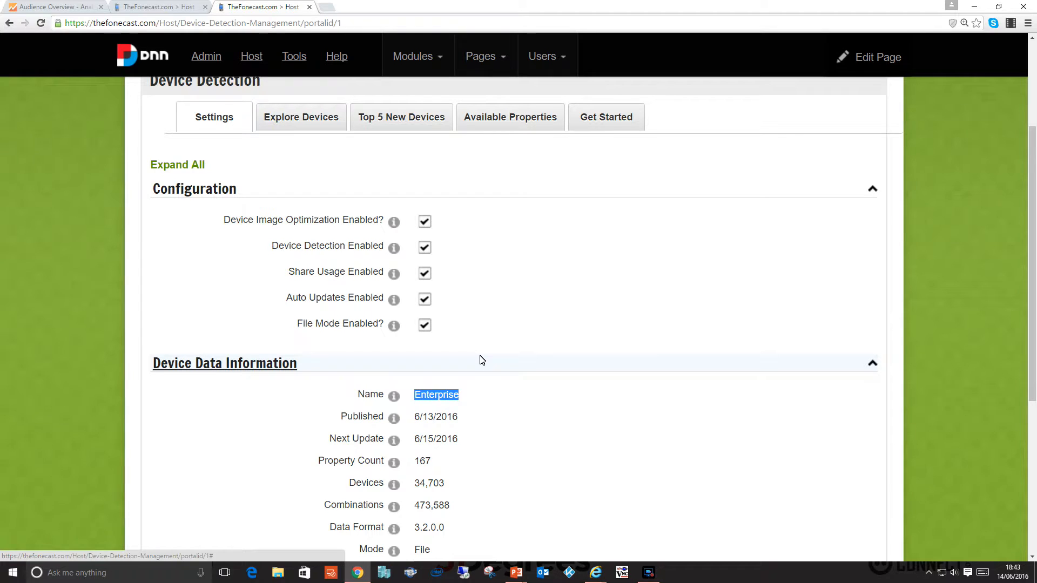
pyautogui.scroll(-1, 482, 360)
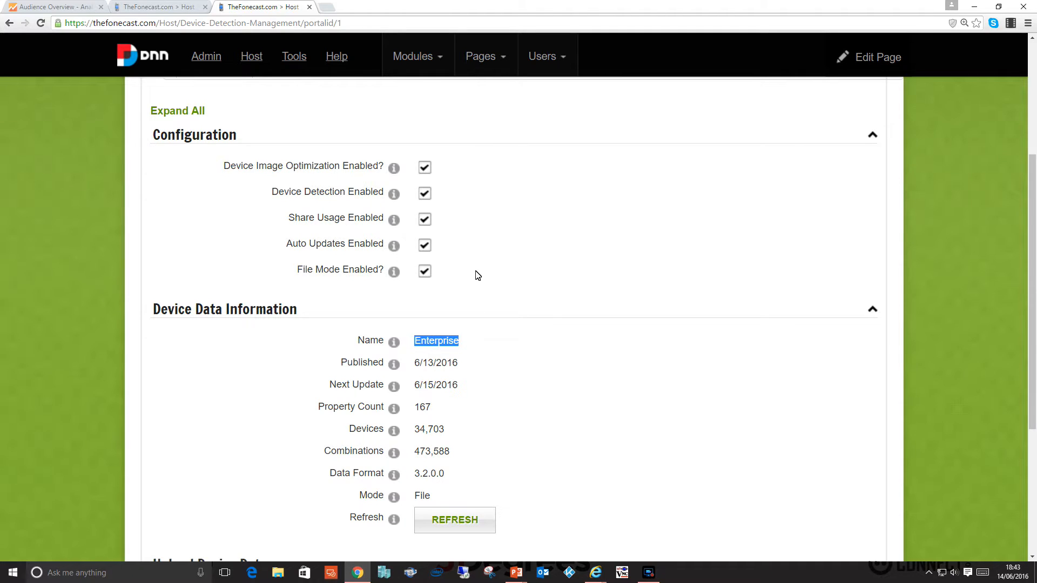
# Open 51degrees.com in a new browser tab and go to its free trial registration form.
pyautogui.click(326, 8)
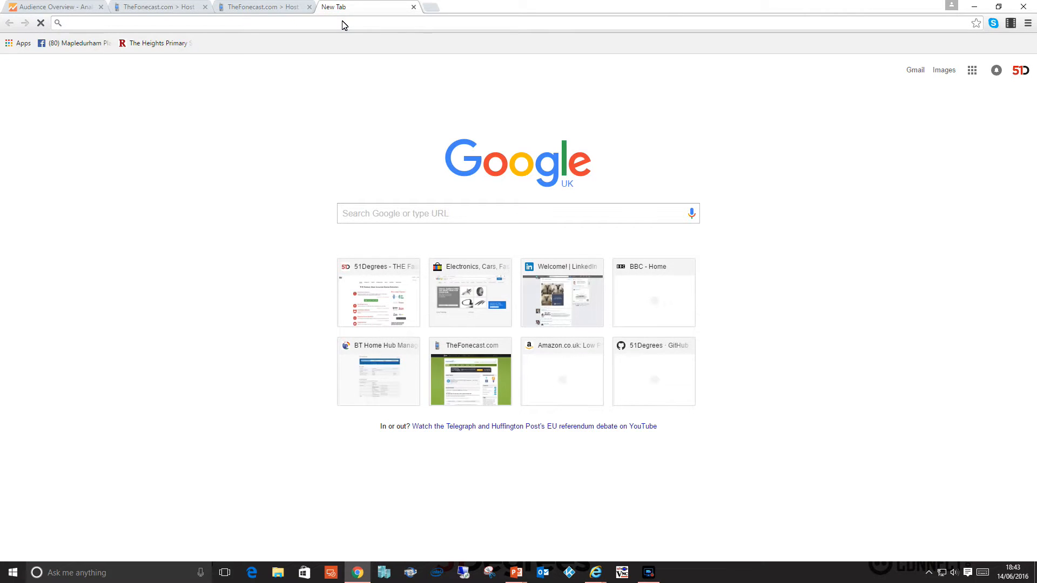
pyautogui.write('51degrees.')
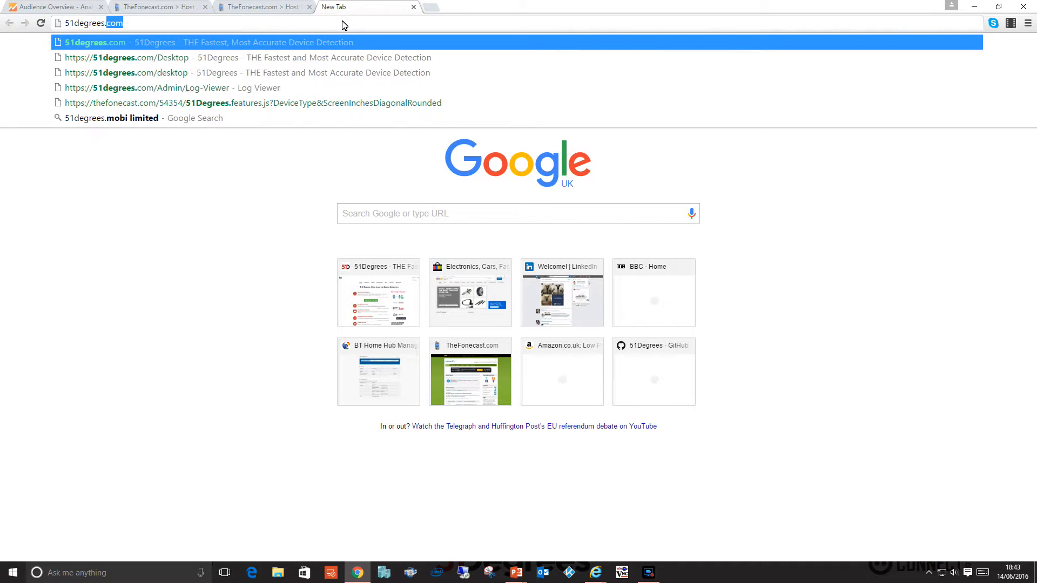
pyautogui.press('Return')
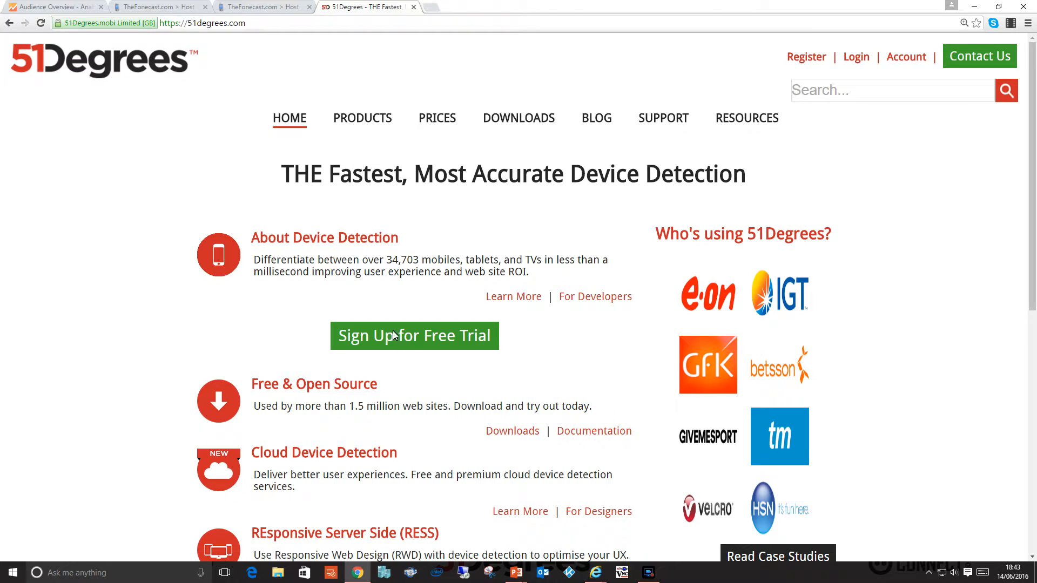
pyautogui.click(412, 340)
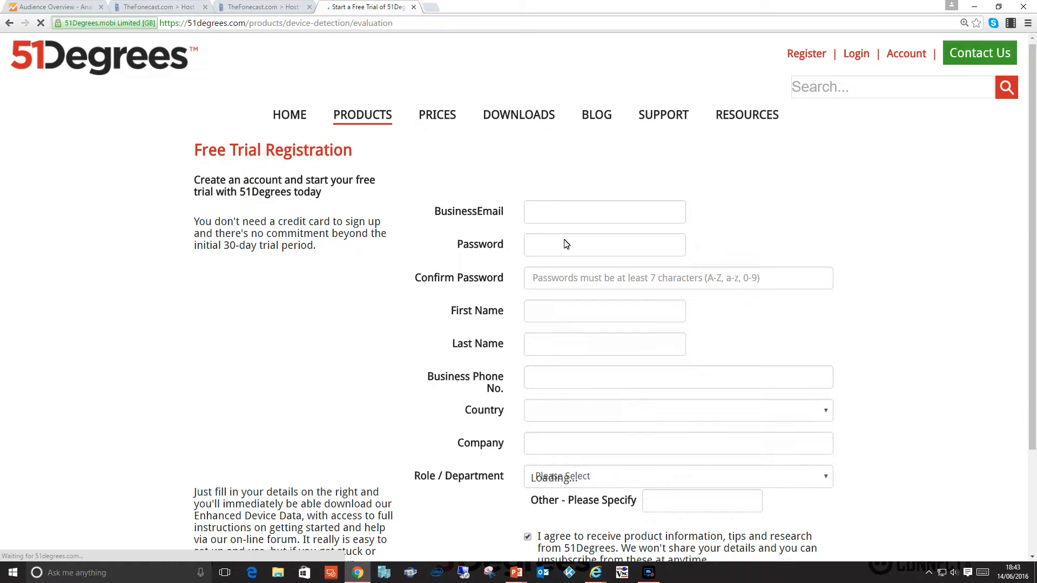
pyautogui.scroll(-2, 562, 241)
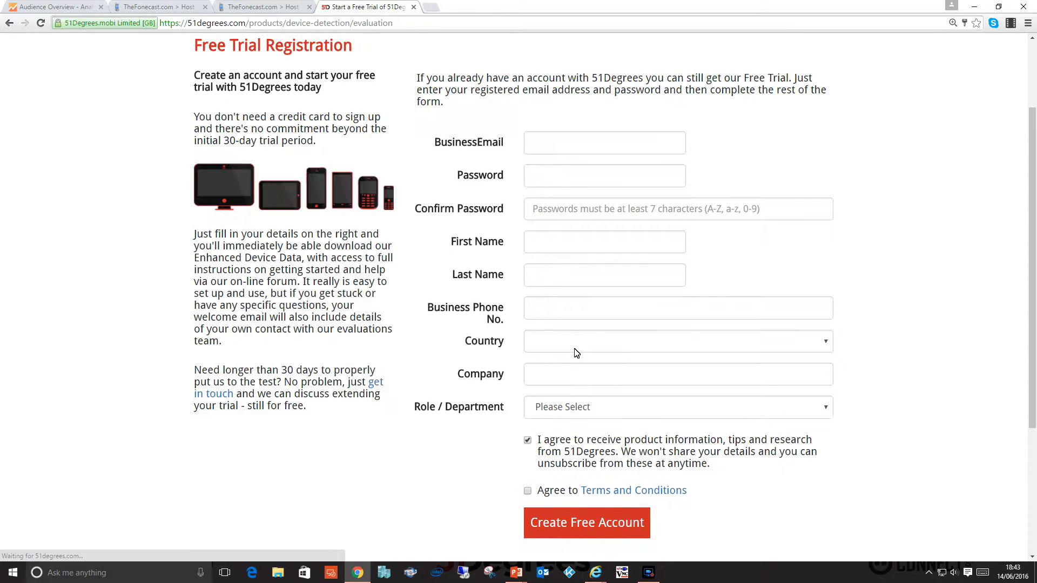
# Return to the Device Detection settings, expand Upload Device Data, and review the manual upload and automatic update options.
pyautogui.click(247, 8)
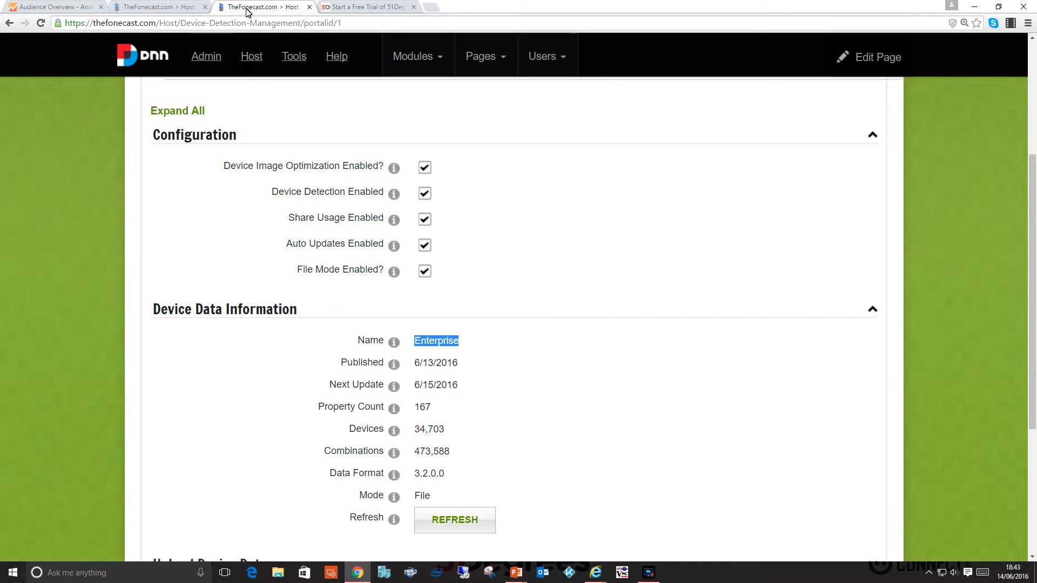
pyautogui.click(566, 282)
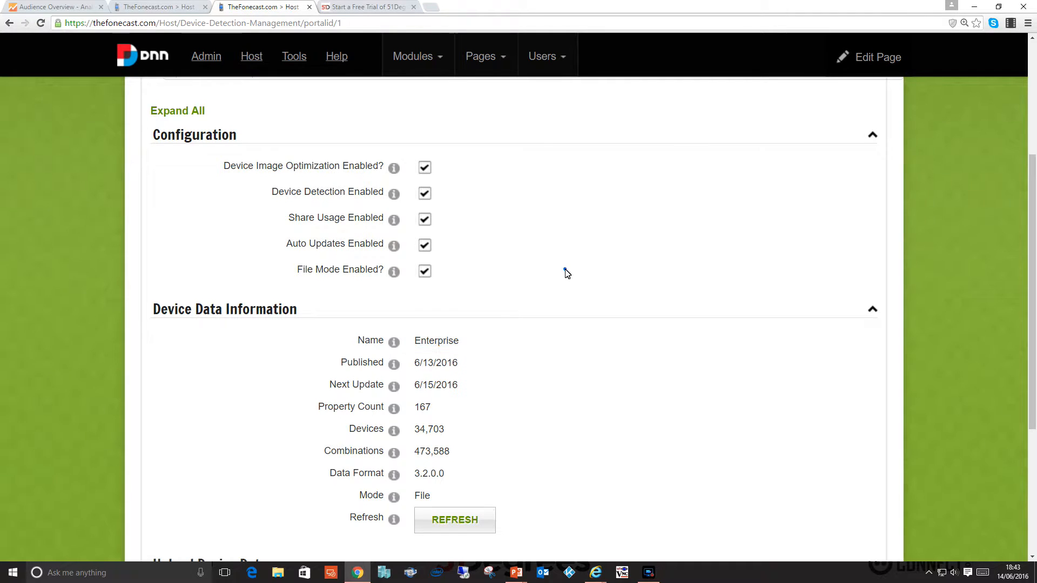
pyautogui.scroll(-3, 566, 282)
pyautogui.click(224, 404)
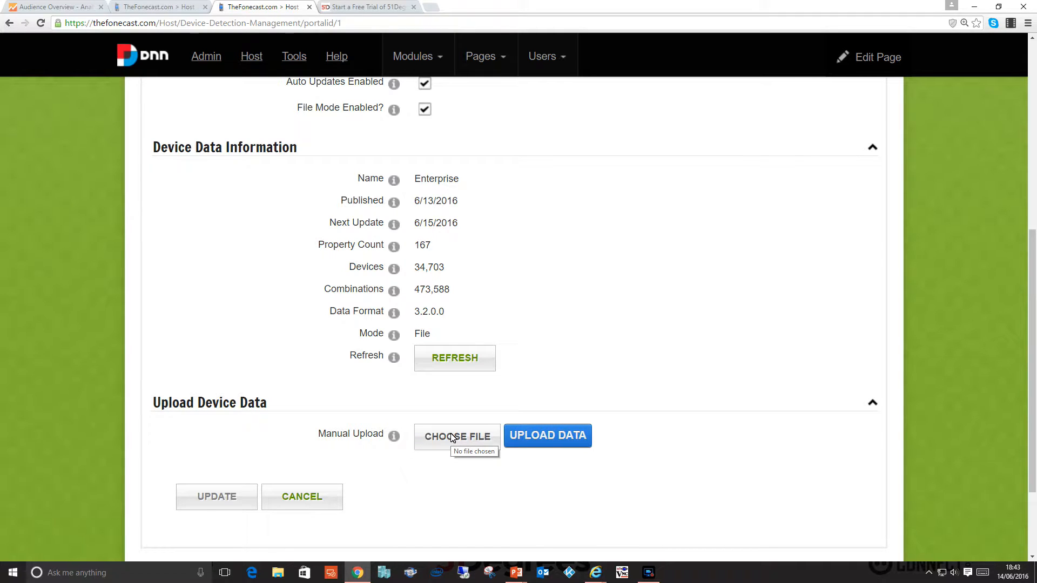
pyautogui.scroll(1, 452, 437)
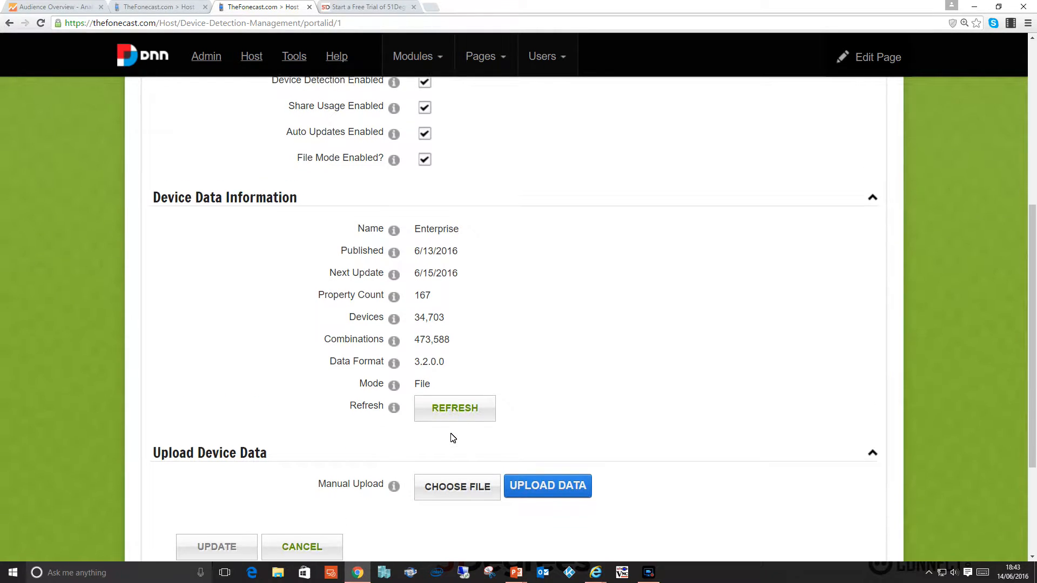
pyautogui.scroll(4, 453, 437)
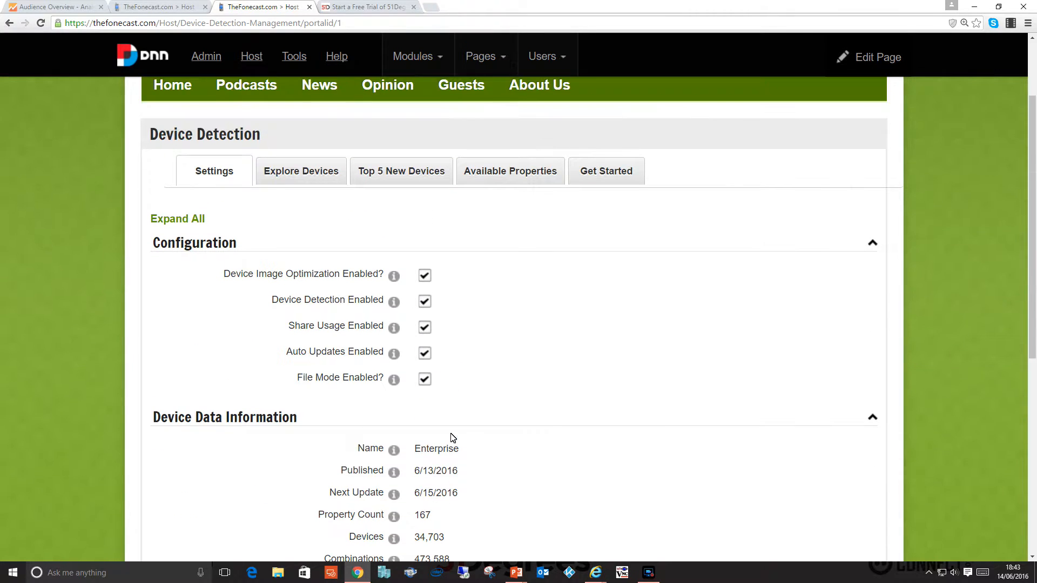
pyautogui.scroll(-1, 453, 437)
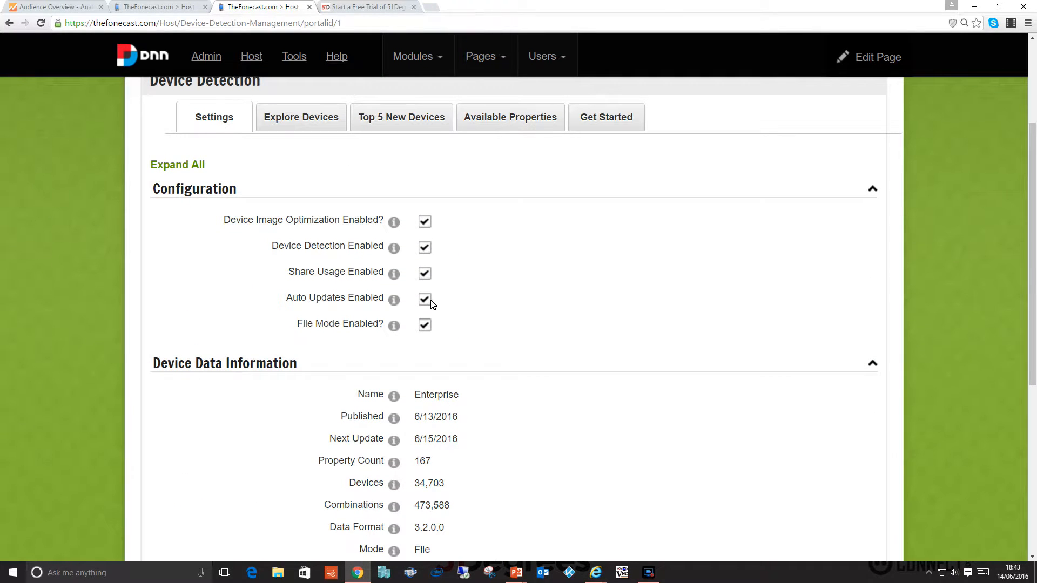
pyautogui.scroll(-1, 479, 322)
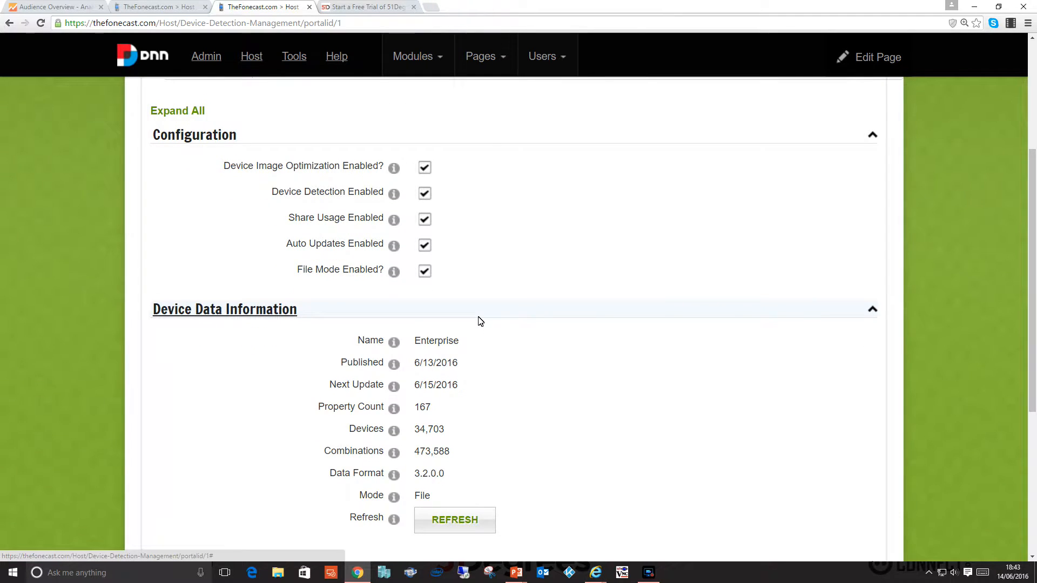
pyautogui.scroll(2, 480, 321)
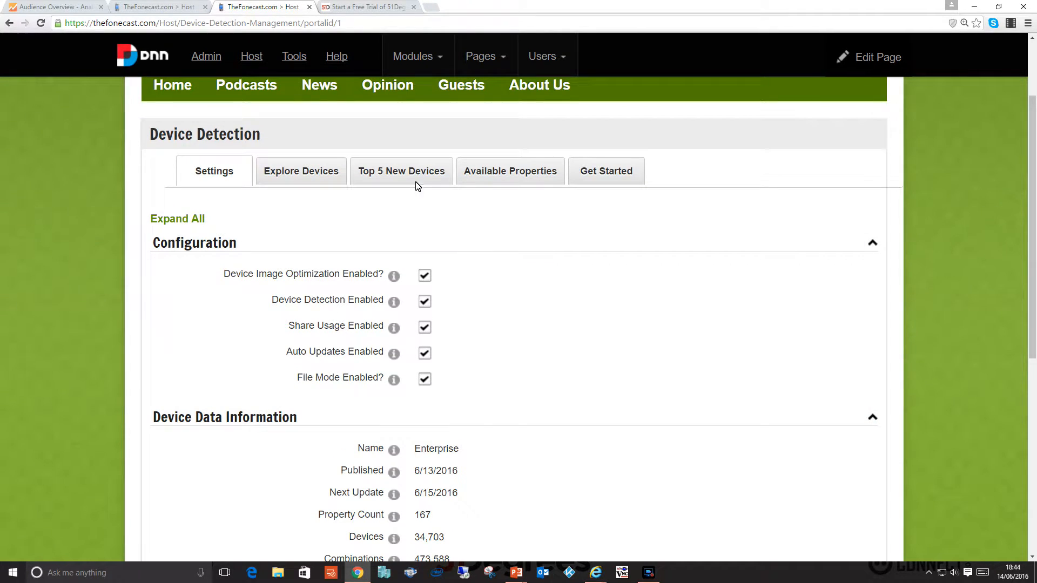
# View the top 5 new devices and the list of available device properties.
pyautogui.click(415, 182)
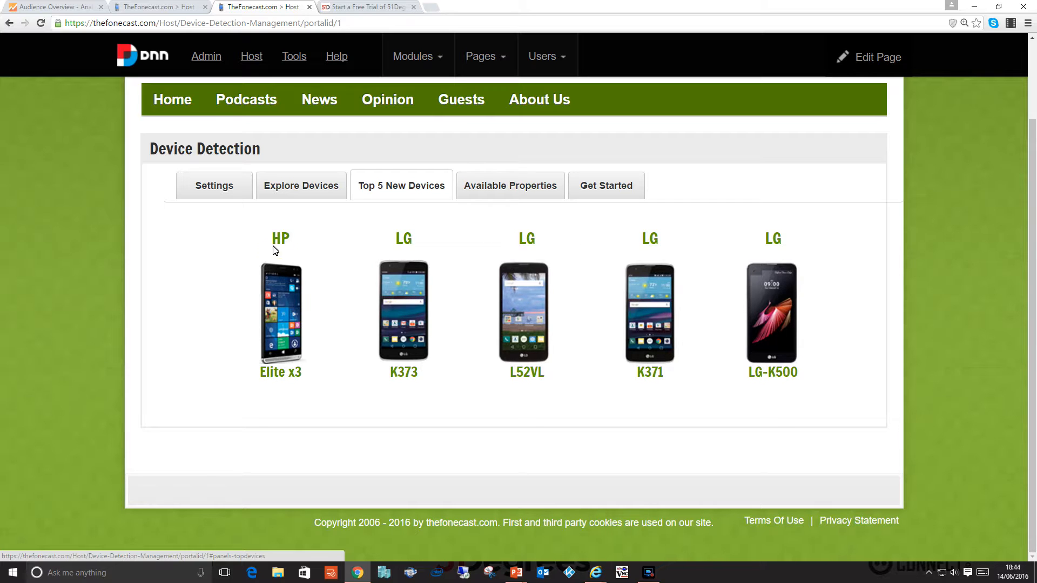
pyautogui.click(515, 188)
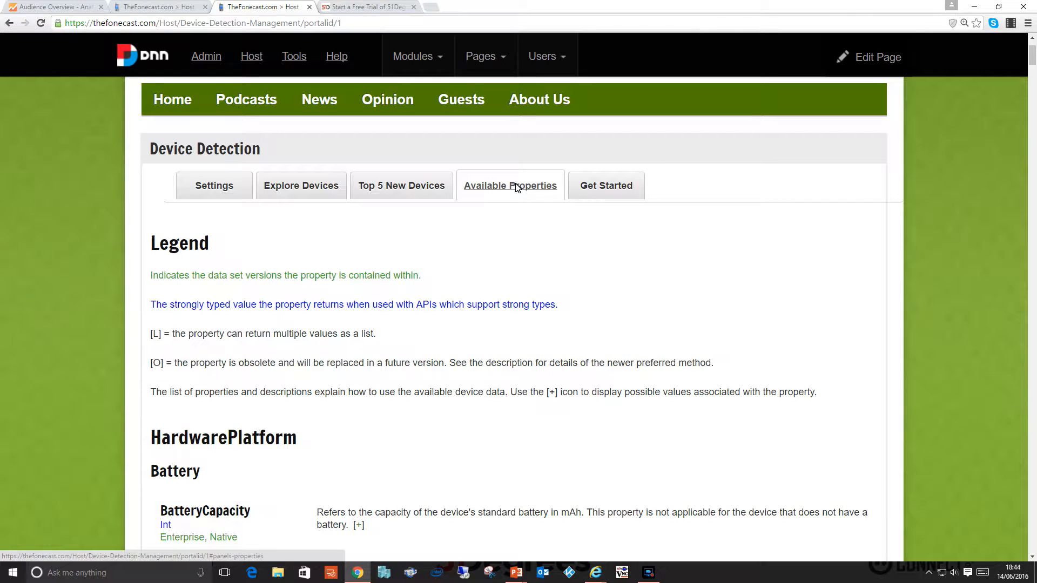
pyautogui.scroll(-2, 435, 303)
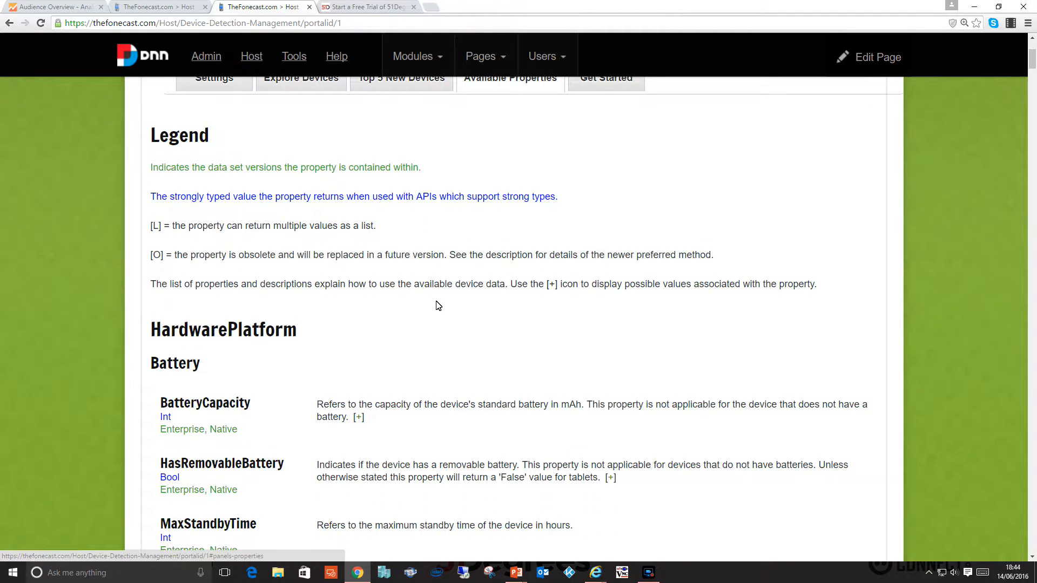
pyautogui.scroll(2, 443, 297)
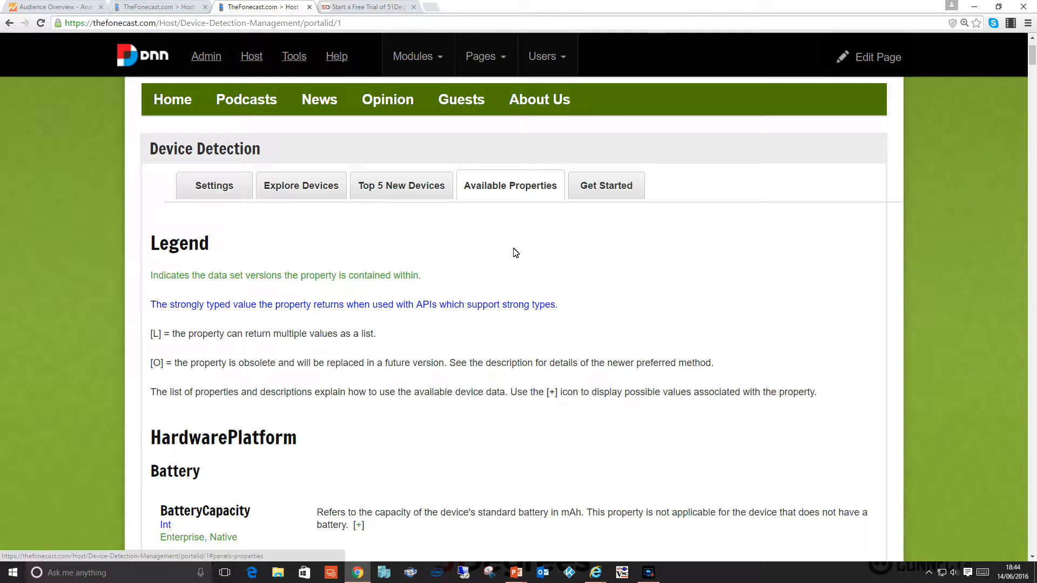
# Read the Get Started guidance on image optimisation and device detection, and return to the Device Detection settings.
pyautogui.click(608, 185)
pyautogui.scroll(-3, 377, 307)
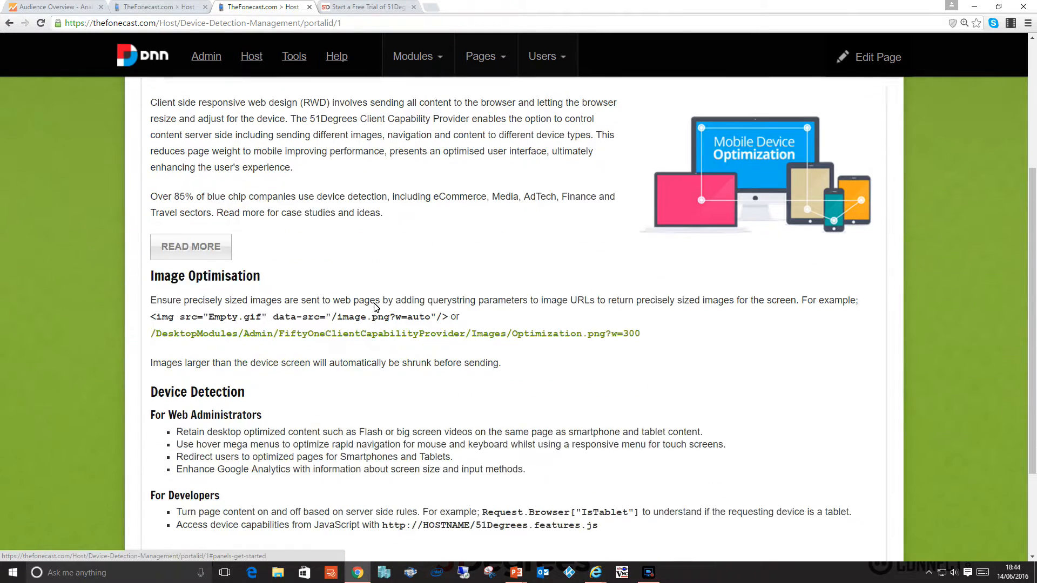
pyautogui.scroll(3, 376, 308)
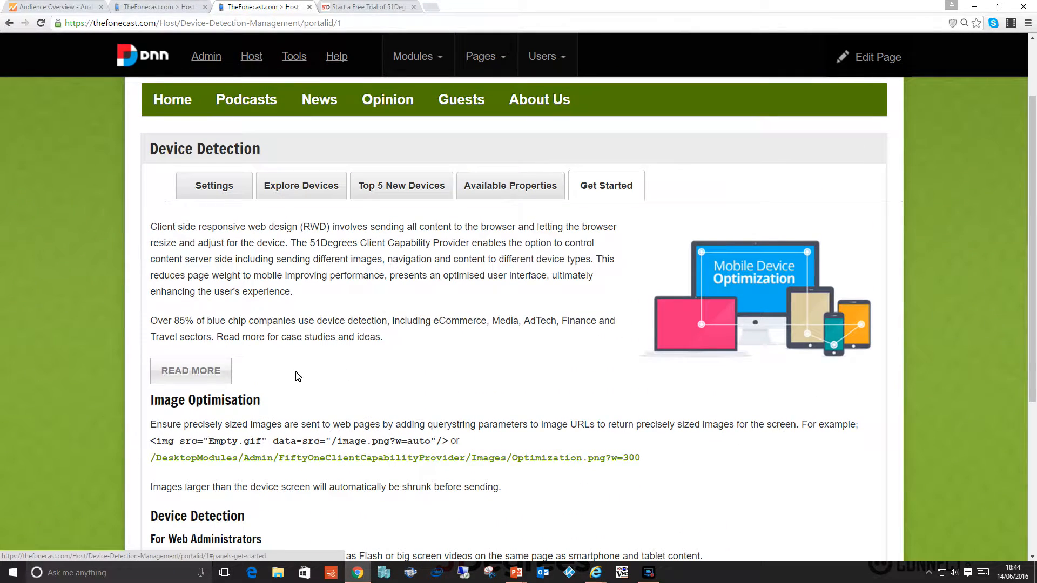
pyautogui.click(229, 194)
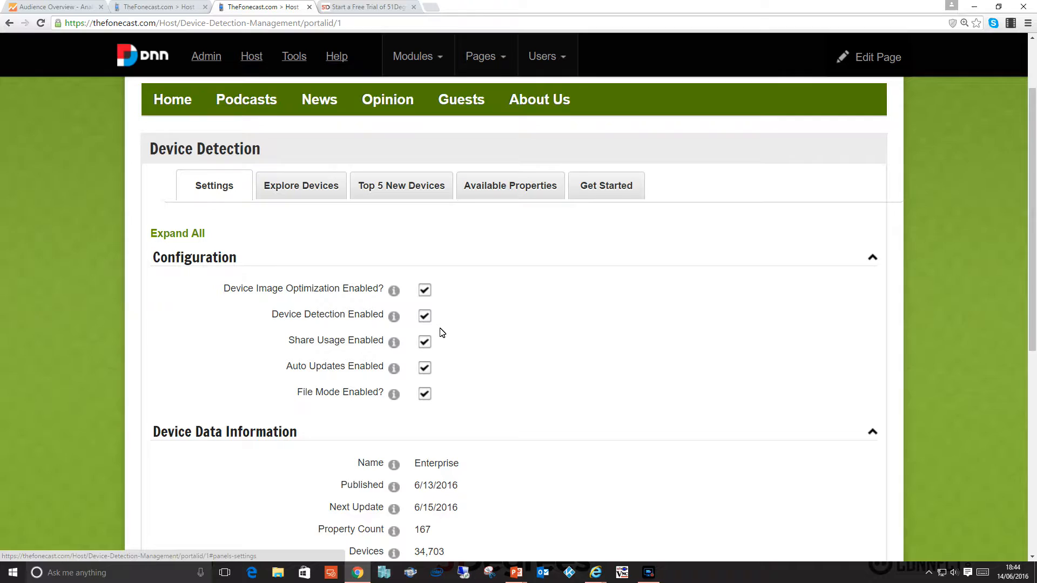
pyautogui.scroll(-1, 442, 333)
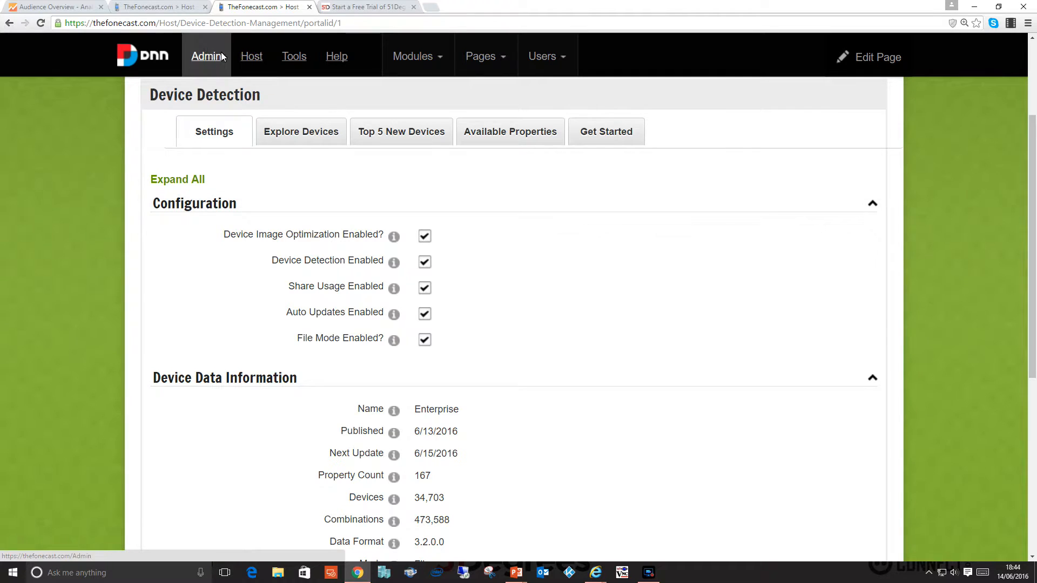
# Return to web.config in the Configuration Manager and examine the active and commented-out Detector module entries, including the managedHandler precondition.
pyautogui.click(154, 7)
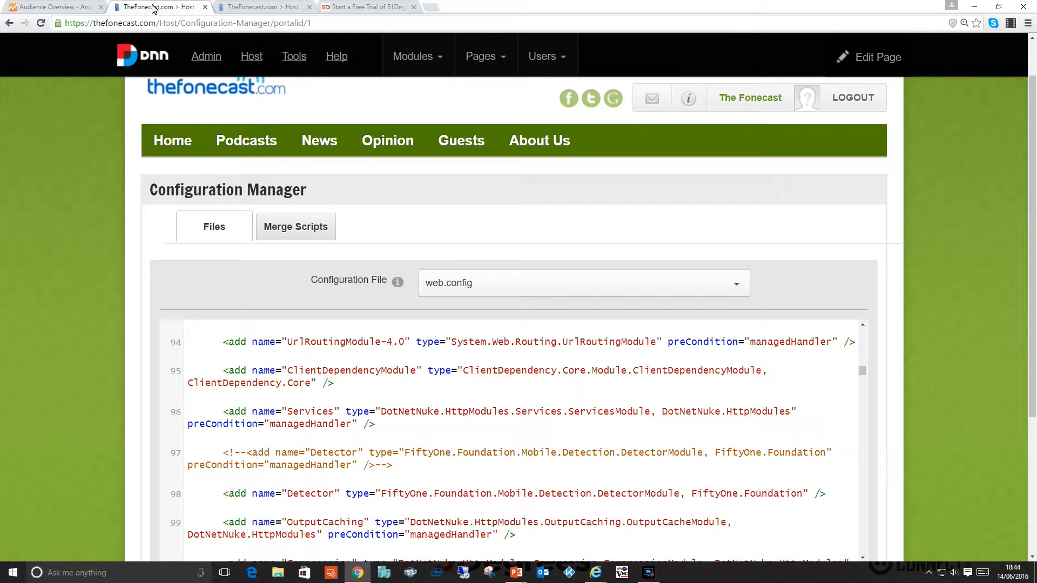
pyautogui.moveTo(253, 64)
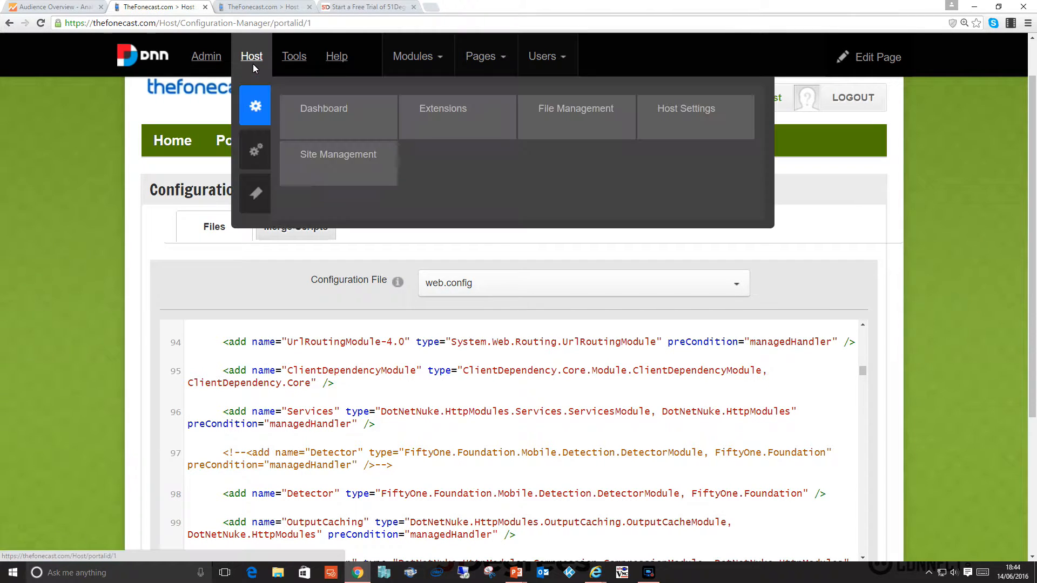
pyautogui.click(260, 150)
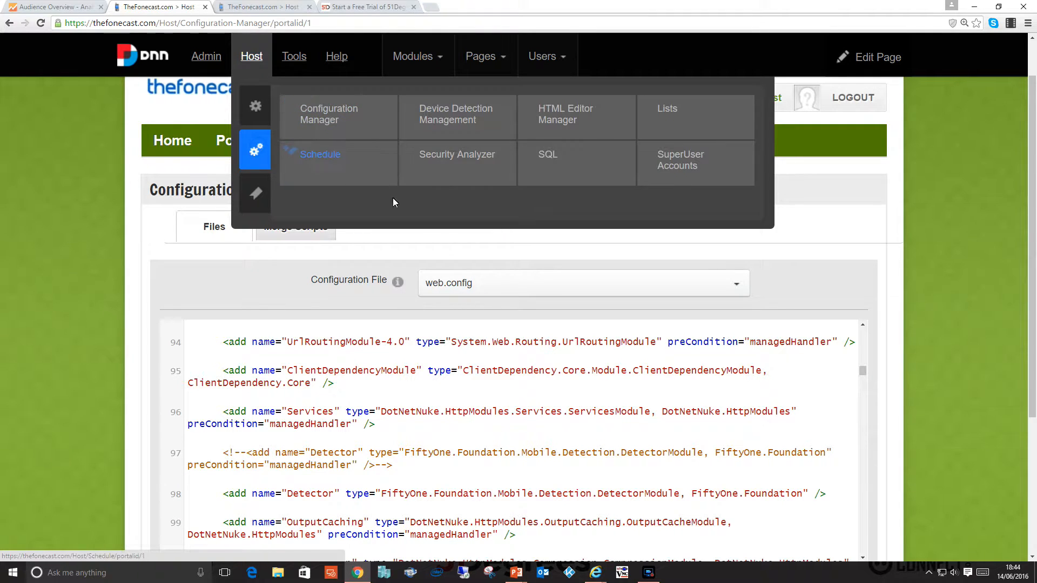
pyautogui.scroll(-1, 483, 287)
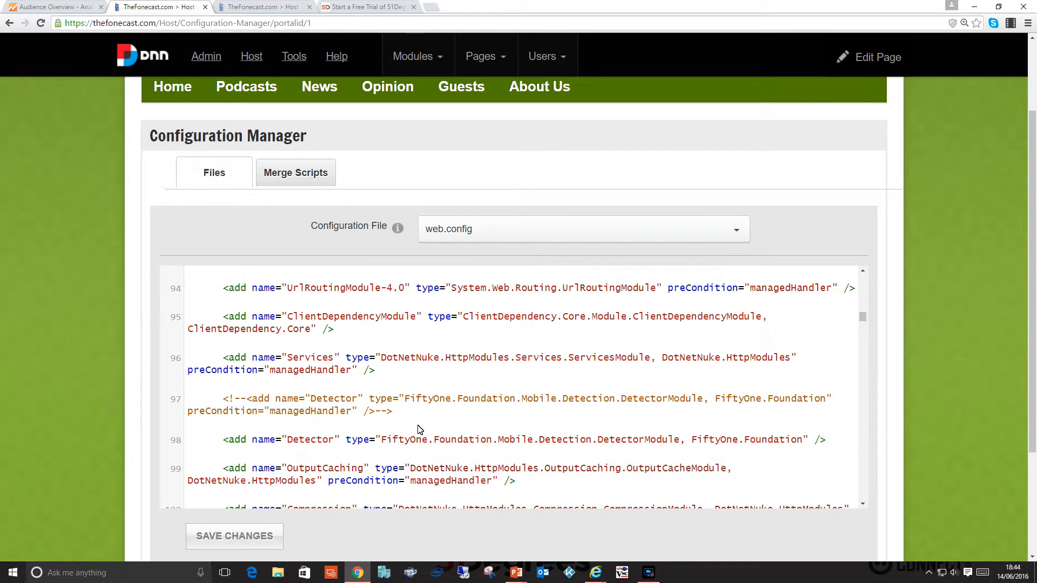
pyautogui.click(382, 439)
pyautogui.moveTo(383, 442); pyautogui.dragTo(682, 446)
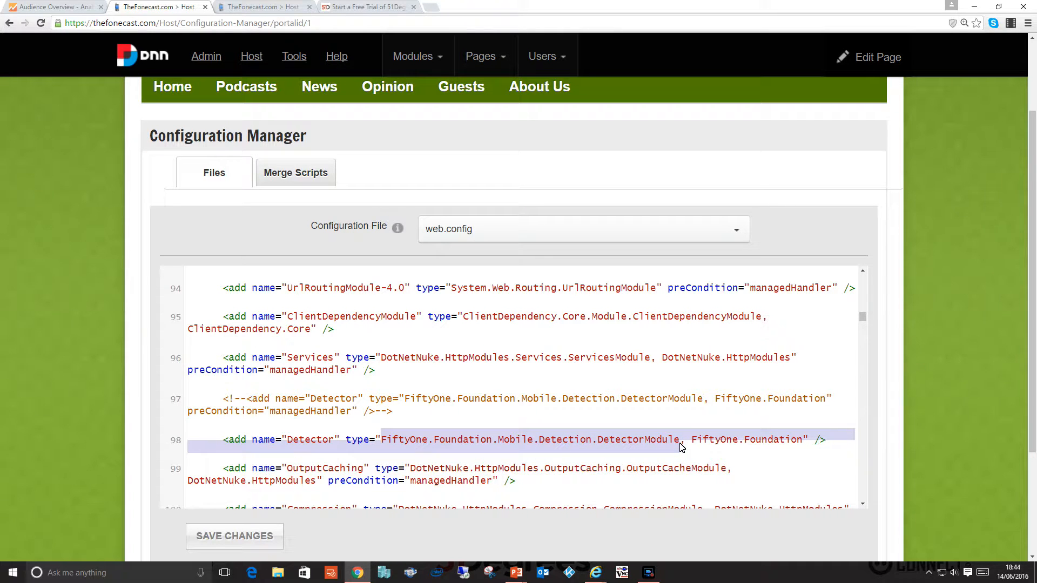
pyautogui.click(580, 422)
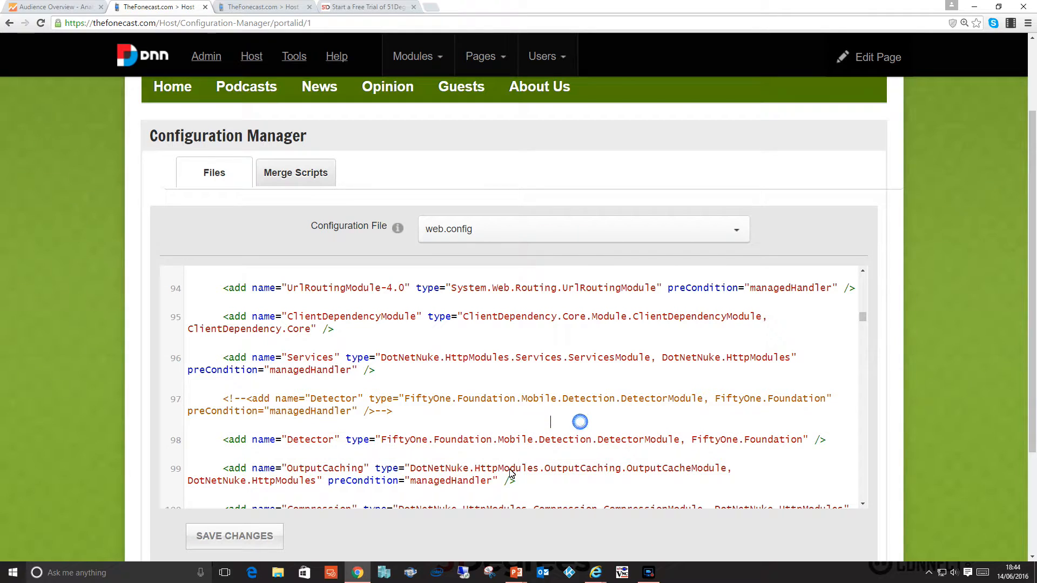
pyautogui.moveTo(188, 412); pyautogui.dragTo(357, 416)
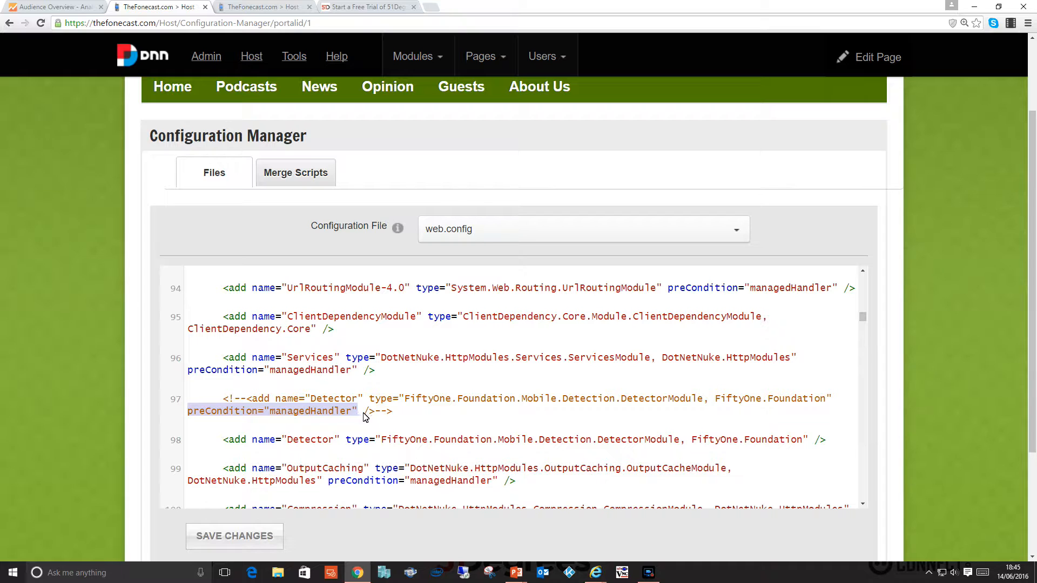
pyautogui.click(362, 324)
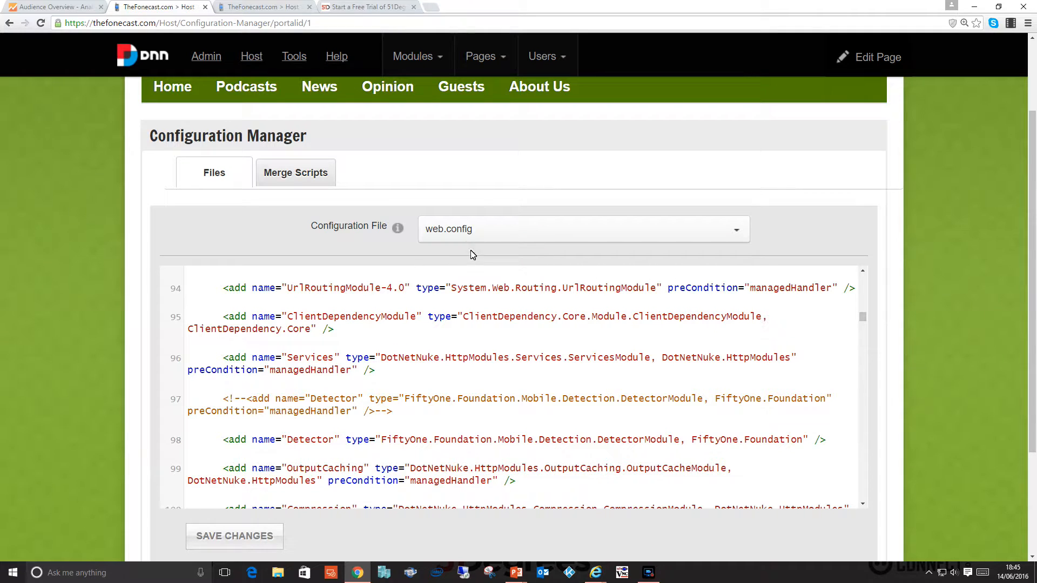
# Open SiteAnalytics.config in the Configuration Manager and examine its Google Analytics script template.
pyautogui.click(498, 234)
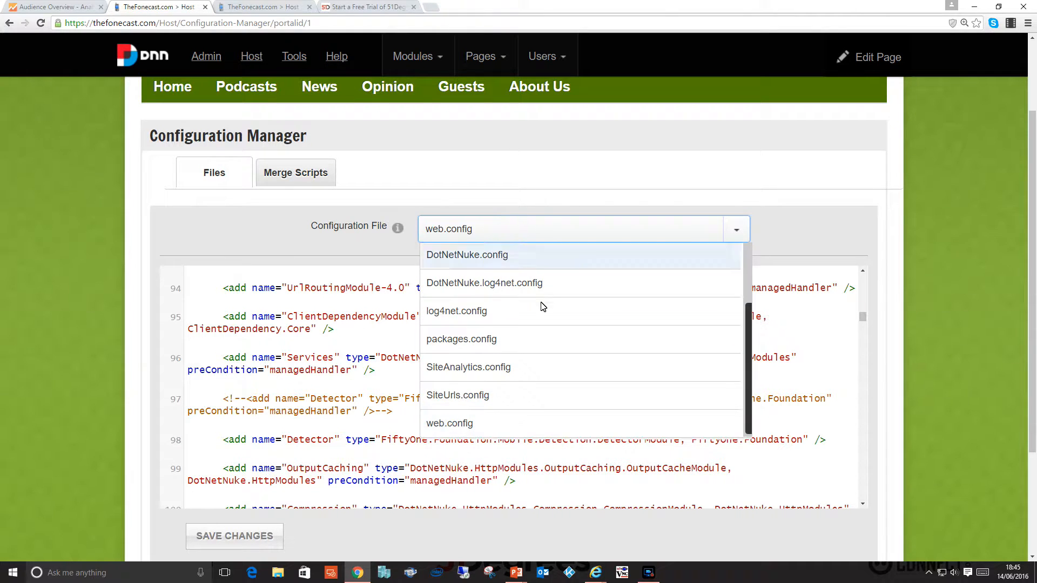
pyautogui.click(510, 369)
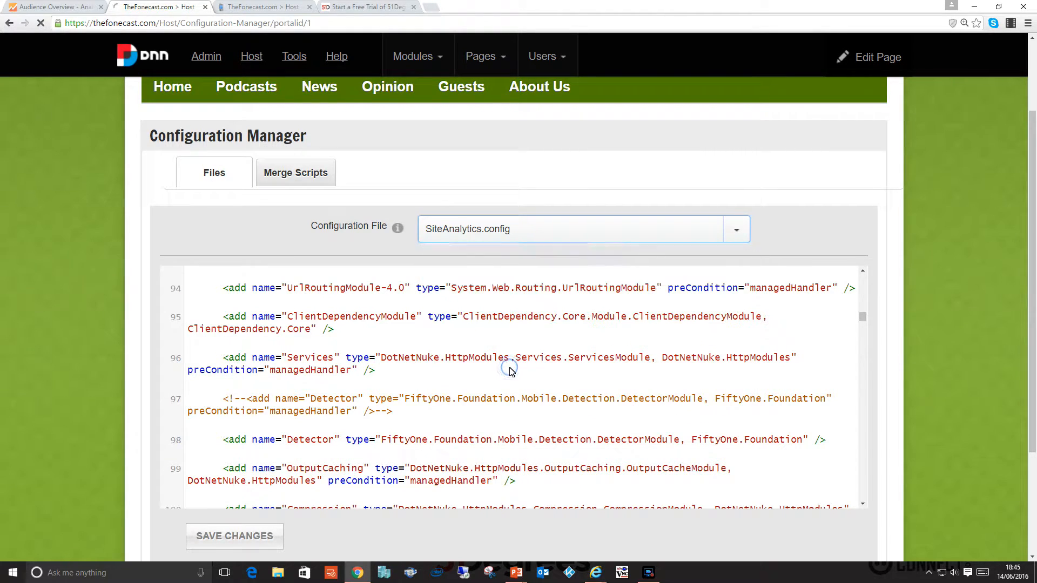
pyautogui.scroll(-1, 481, 373)
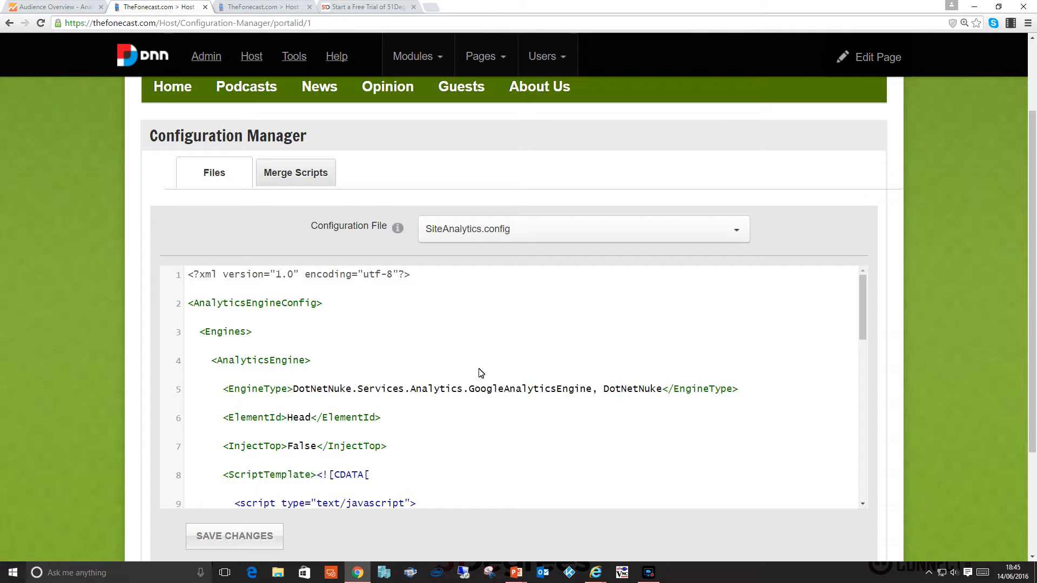
pyautogui.scroll(-1, 480, 373)
pyautogui.scroll(-1, 481, 373)
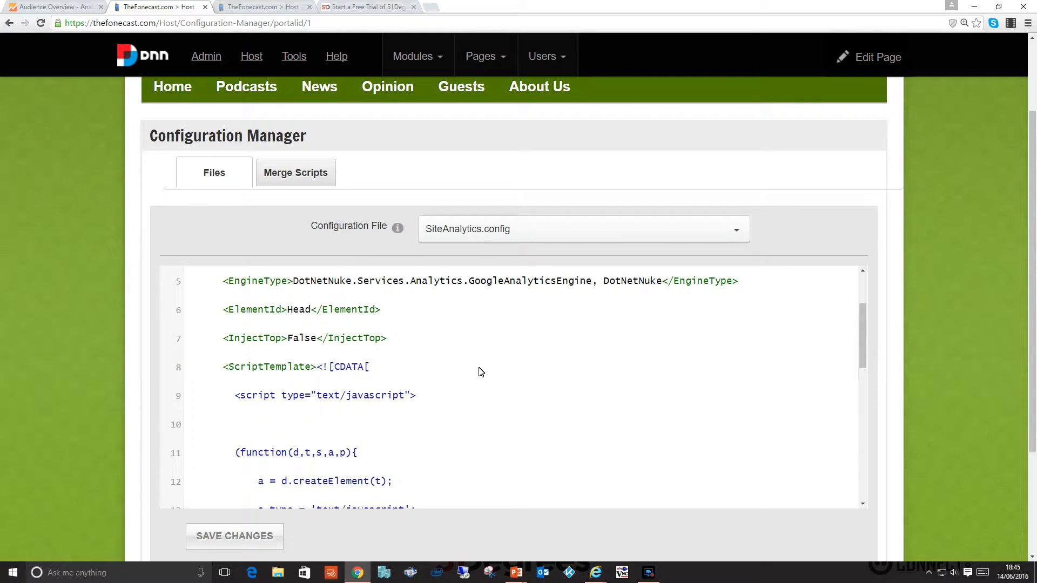
pyautogui.scroll(-1, 481, 372)
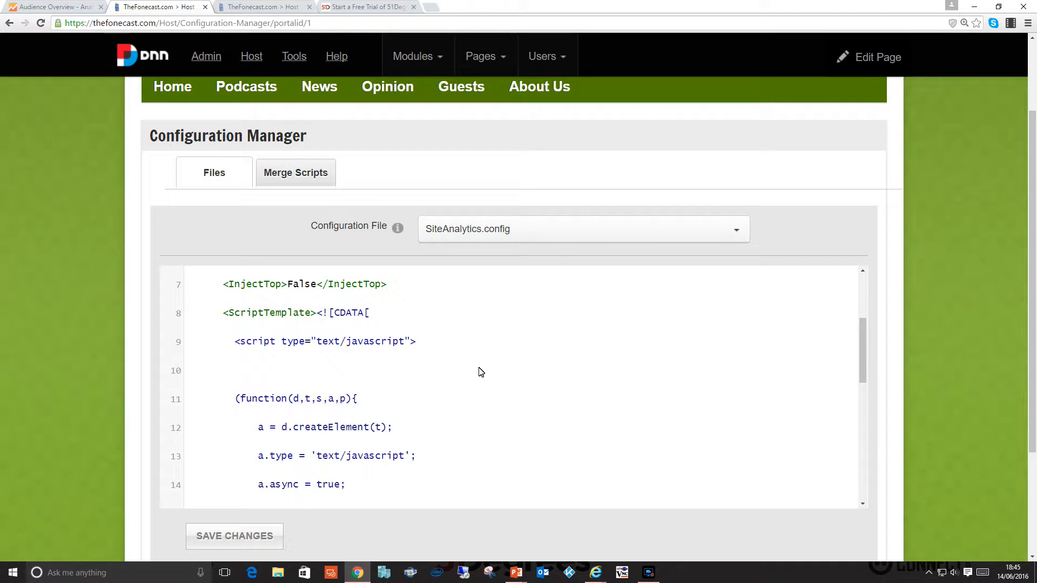
pyautogui.scroll(-3, 480, 372)
pyautogui.scroll(-5, 481, 371)
pyautogui.scroll(2, 481, 371)
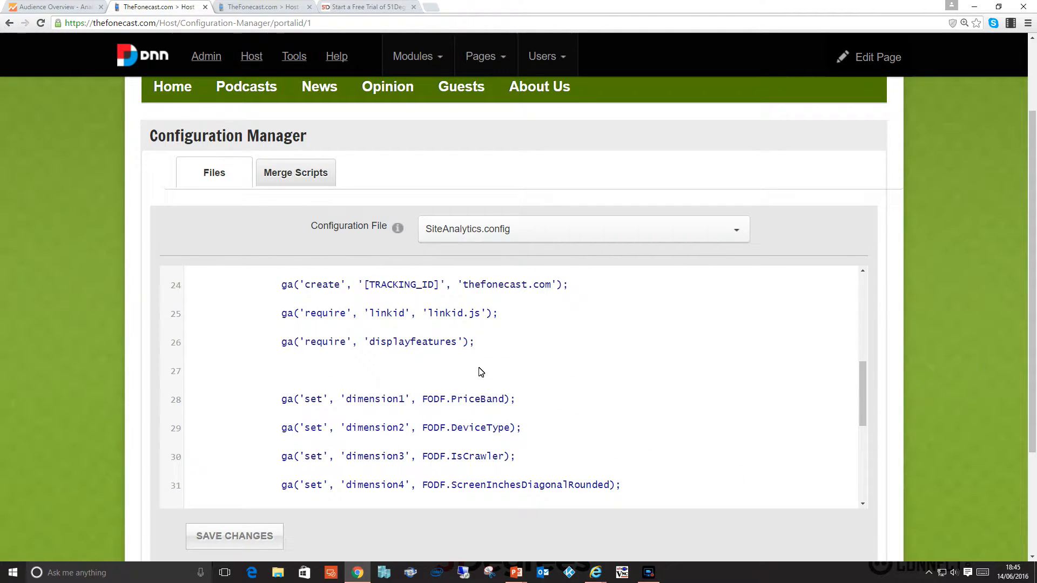
pyautogui.scroll(3, 481, 372)
pyautogui.scroll(-3, 481, 371)
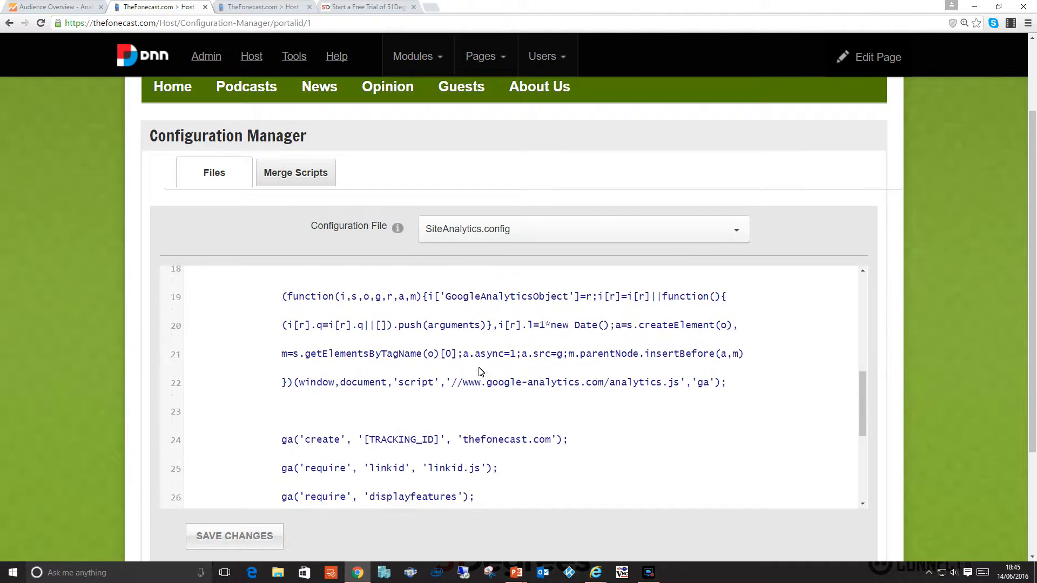
pyautogui.scroll(-1, 481, 371)
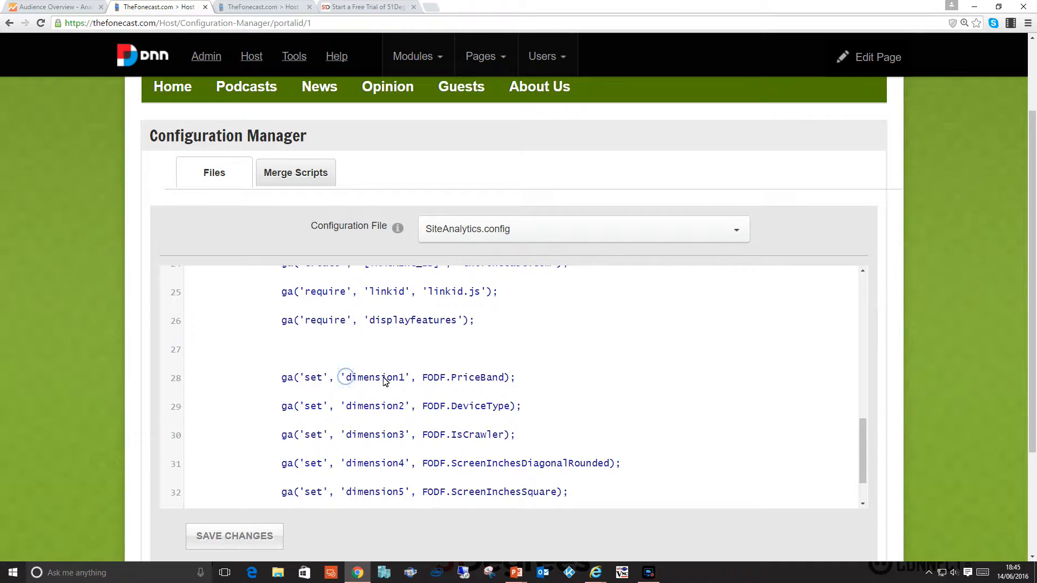
# Examine the script lines that assign FODF device properties to the Google Analytics custom dimensions.
pyautogui.click(475, 377)
pyautogui.scroll(-1, 476, 411)
pyautogui.scroll(-3, 475, 411)
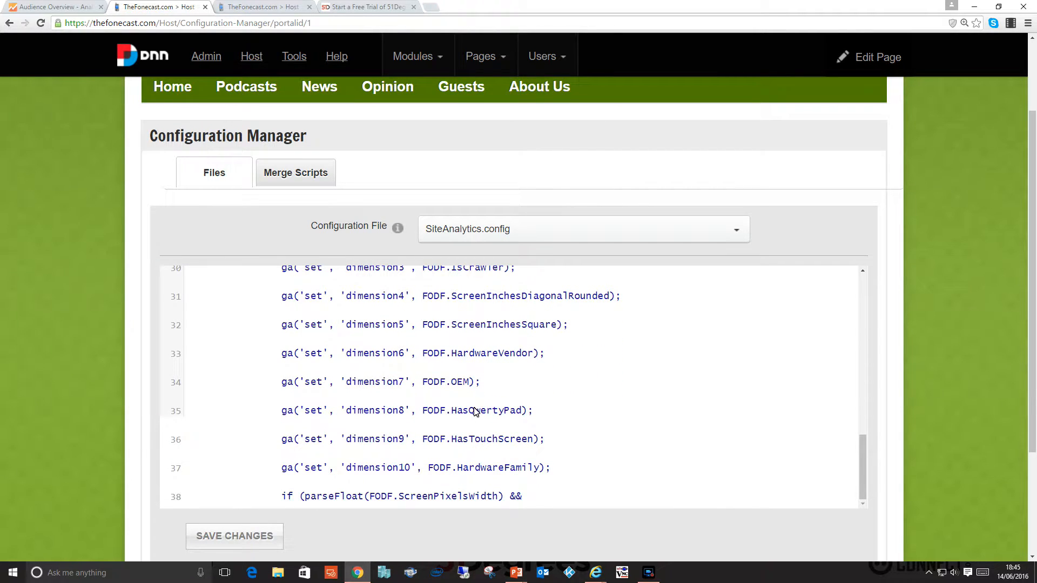
pyautogui.scroll(-3, 476, 411)
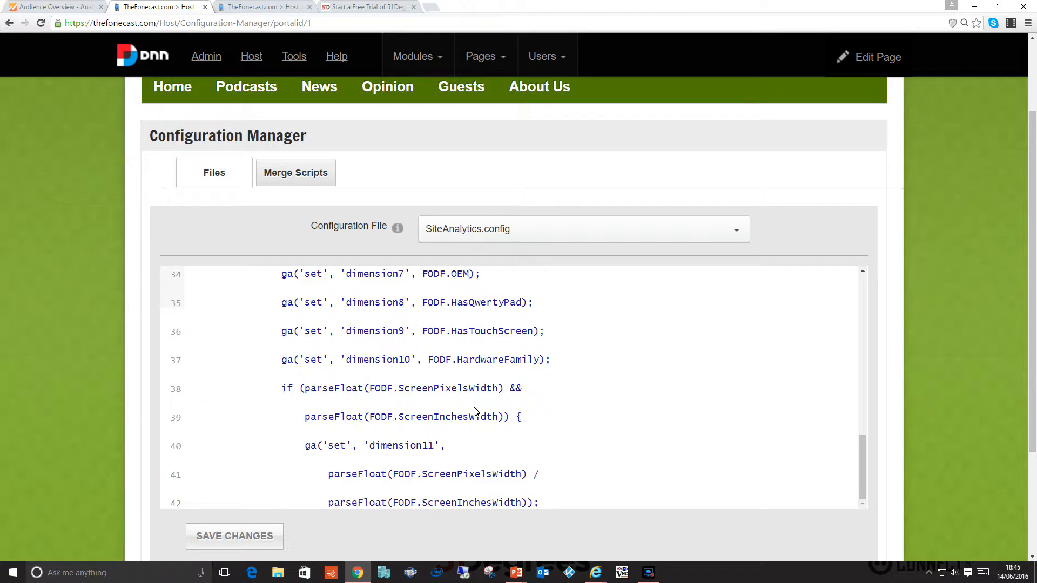
pyautogui.scroll(-10, 476, 412)
pyautogui.scroll(5, 475, 412)
pyautogui.scroll(20, 476, 412)
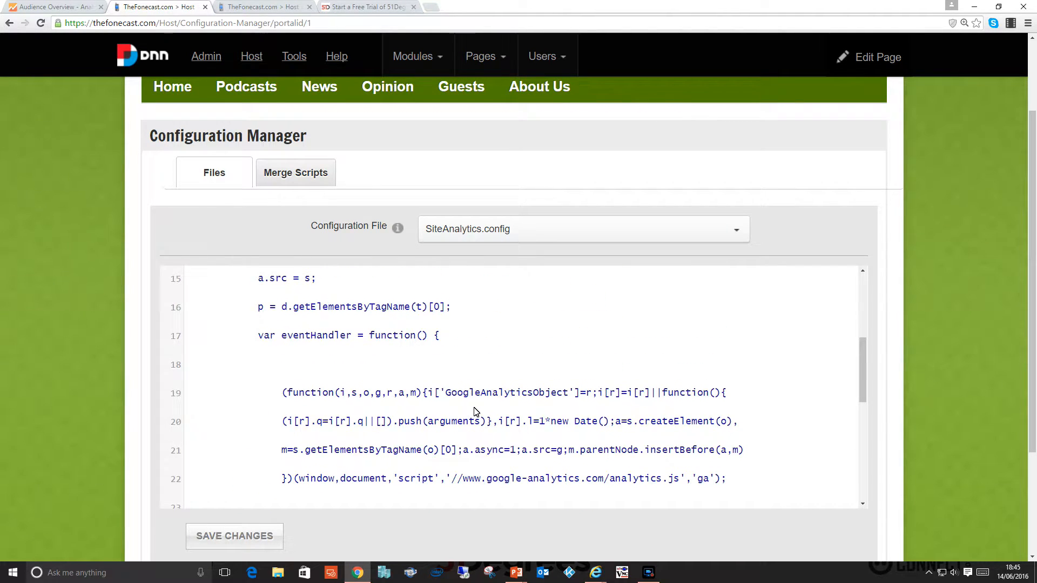
# Examine the metric1 and metric2 assignments and the 51Degrees.features.js request with its list of device properties in SiteAnalytics.config.
pyautogui.scroll(-3, 476, 411)
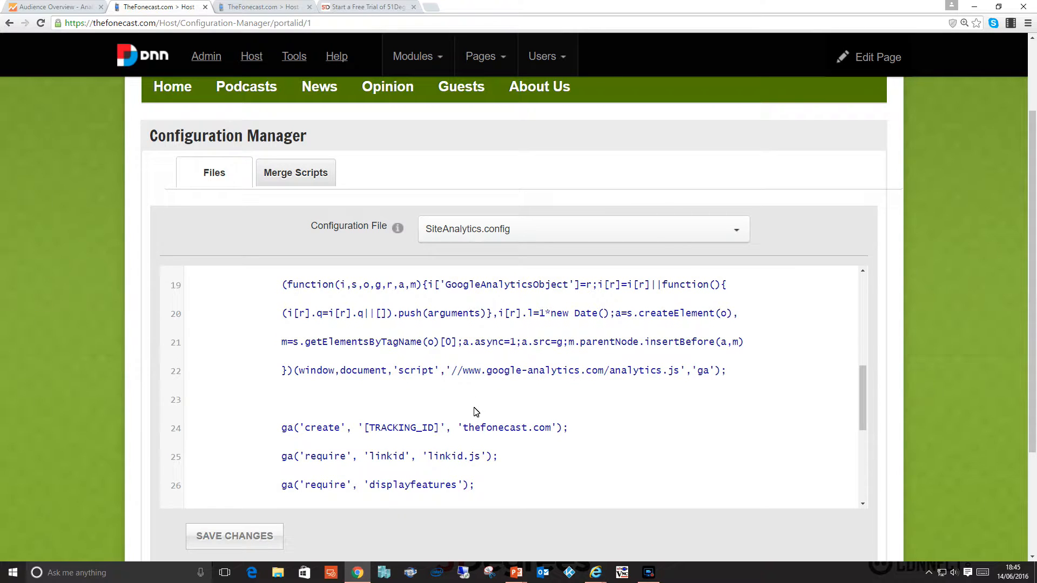
pyautogui.scroll(-5, 476, 412)
pyautogui.scroll(-12, 475, 412)
pyautogui.scroll(-2, 475, 412)
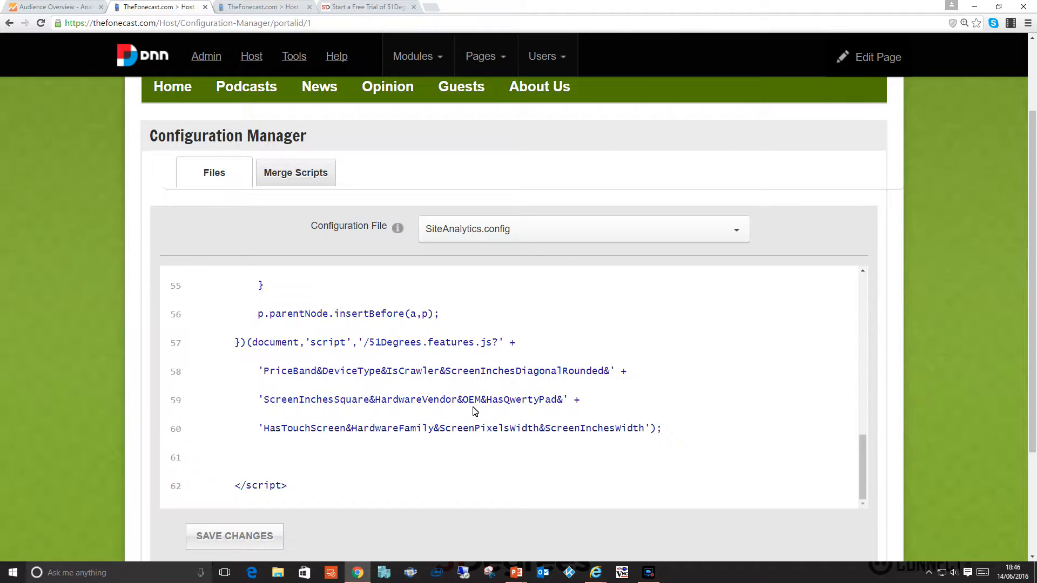
pyautogui.scroll(3, 432, 373)
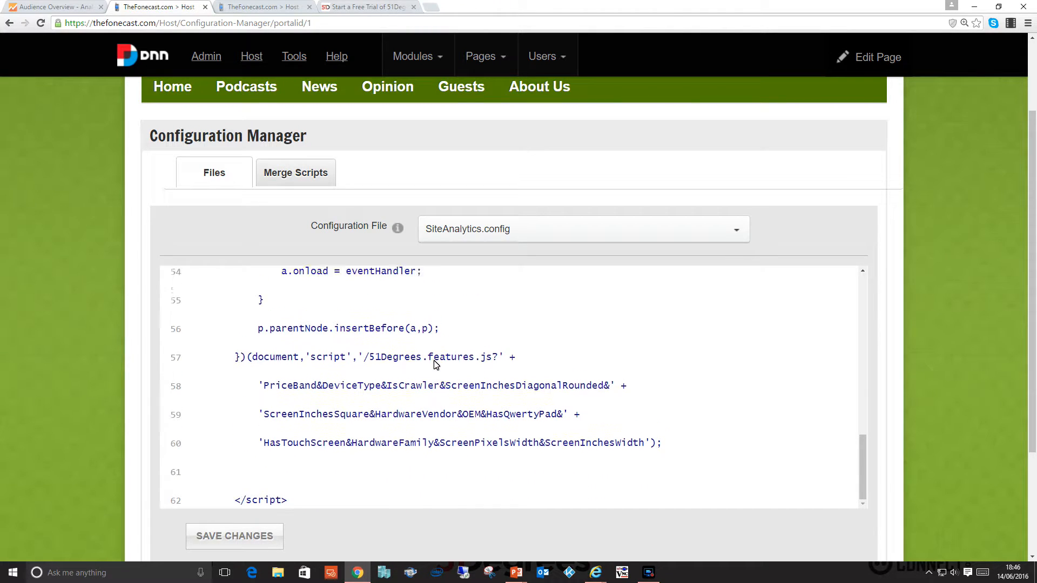
pyautogui.scroll(3, 457, 366)
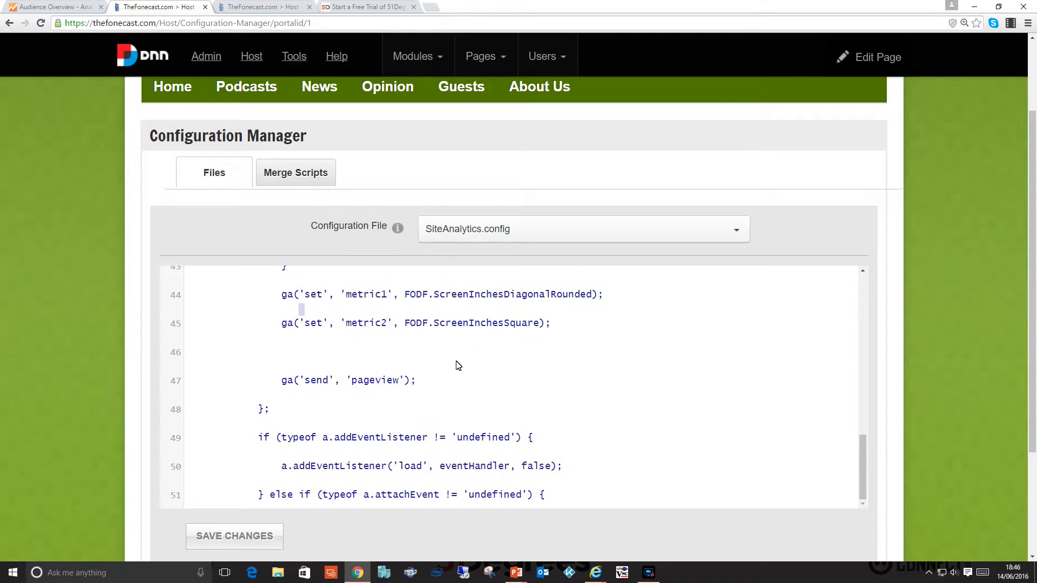
pyautogui.click(406, 323)
pyautogui.moveTo(409, 325); pyautogui.dragTo(427, 327)
pyautogui.scroll(-6, 436, 383)
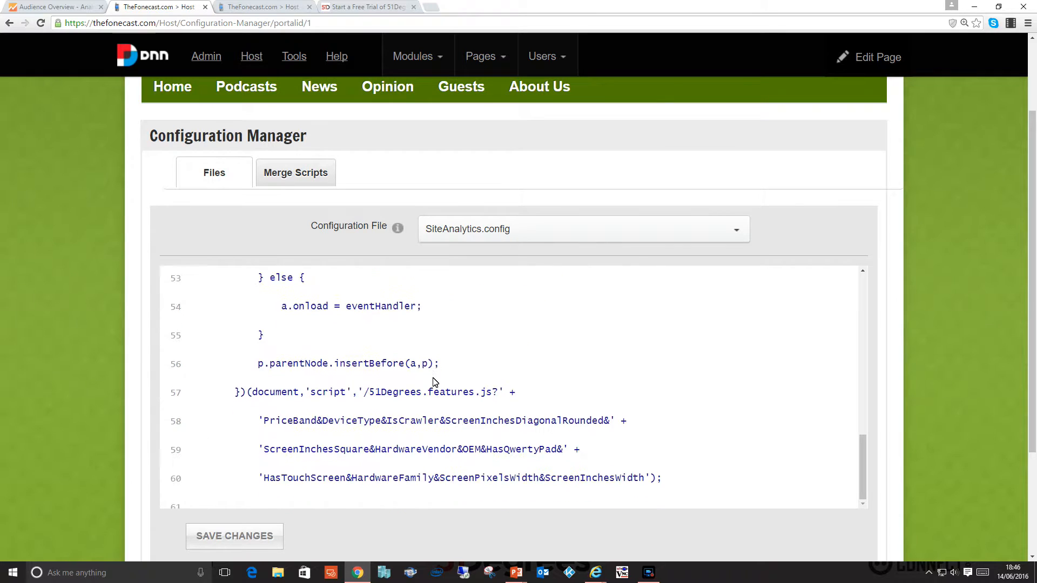
pyautogui.scroll(3, 384, 352)
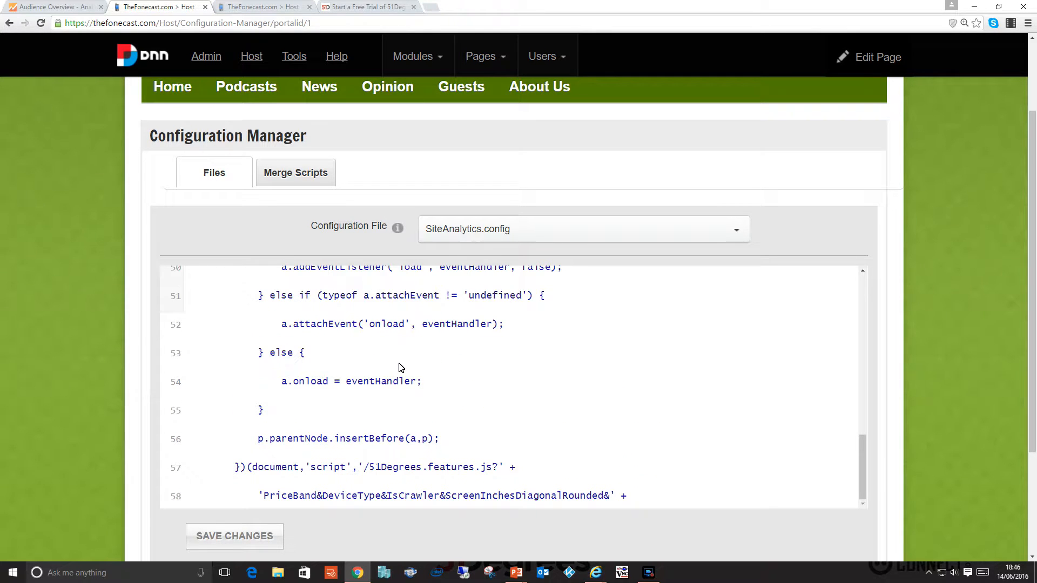
# Go to thefonecast.com/51Degrees.features.js in the browser tab holding the free trial form.
pyautogui.click(350, 7)
pyautogui.click(286, 24)
pyautogui.write('thefoneca')
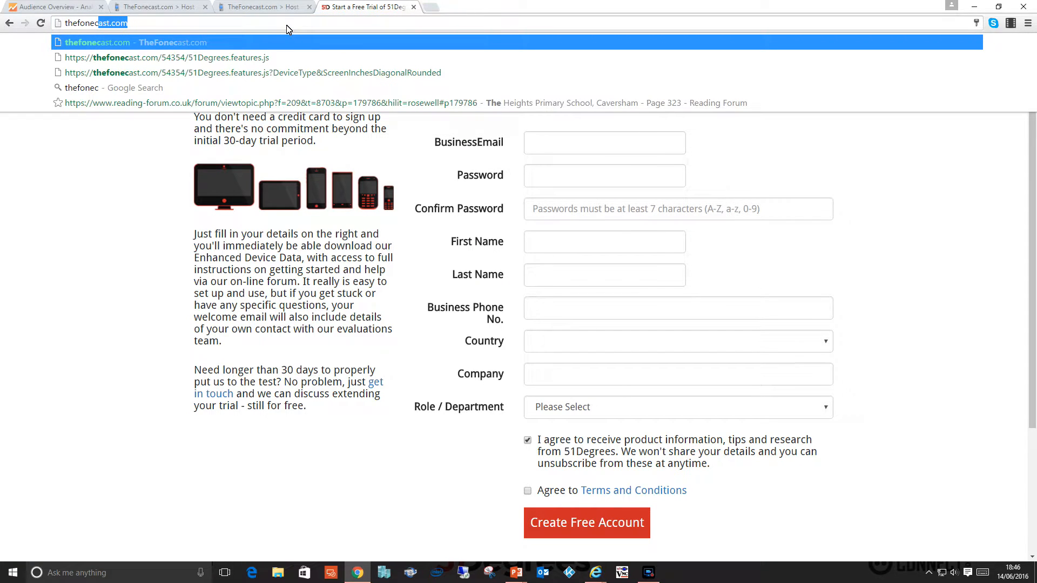
pyautogui.write('st.com/')
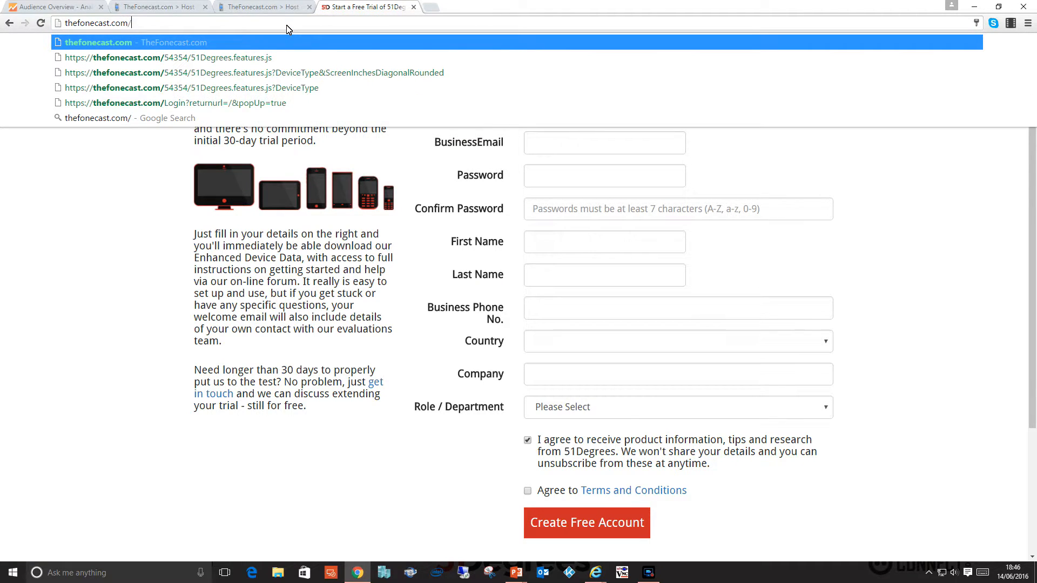
pyautogui.write('51Degrees.')
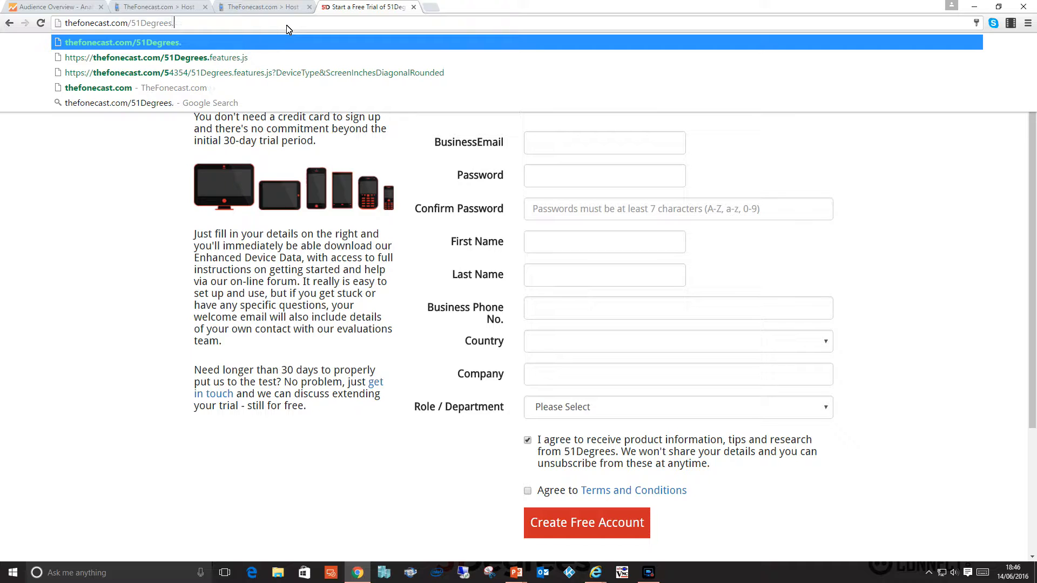
pyautogui.write('featuire')
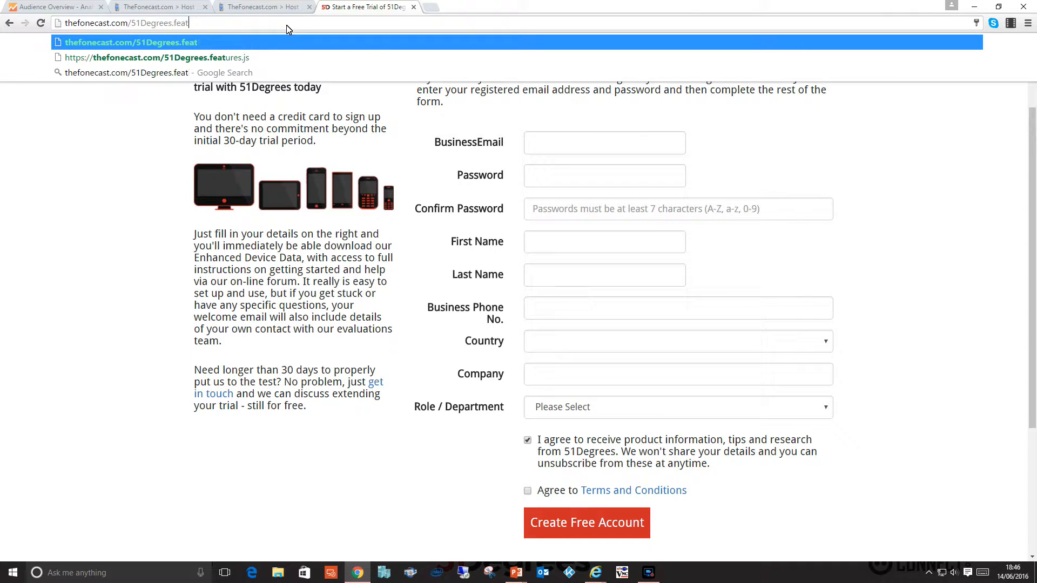
pyautogui.press('BackSpace')
pyautogui.press('BackSpace')
pyautogui.press('BackSpace')
pyautogui.write('res.')
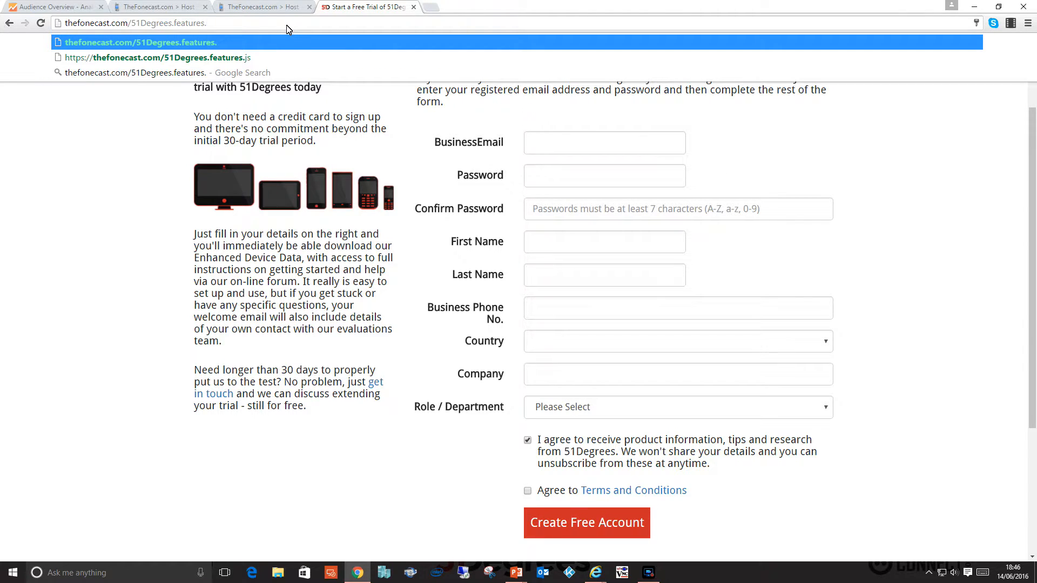
pyautogui.write('js')
pyautogui.press('Return')
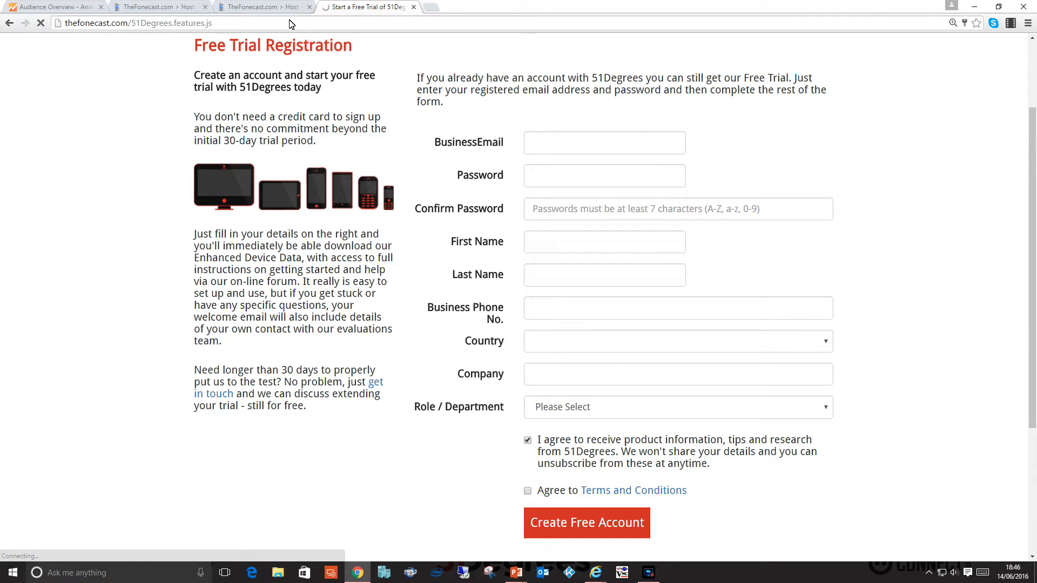
pyautogui.click(239, 27)
pyautogui.click(146, 24)
pyautogui.press('Home')
pyautogui.write('https://')
pyautogui.press('Return')
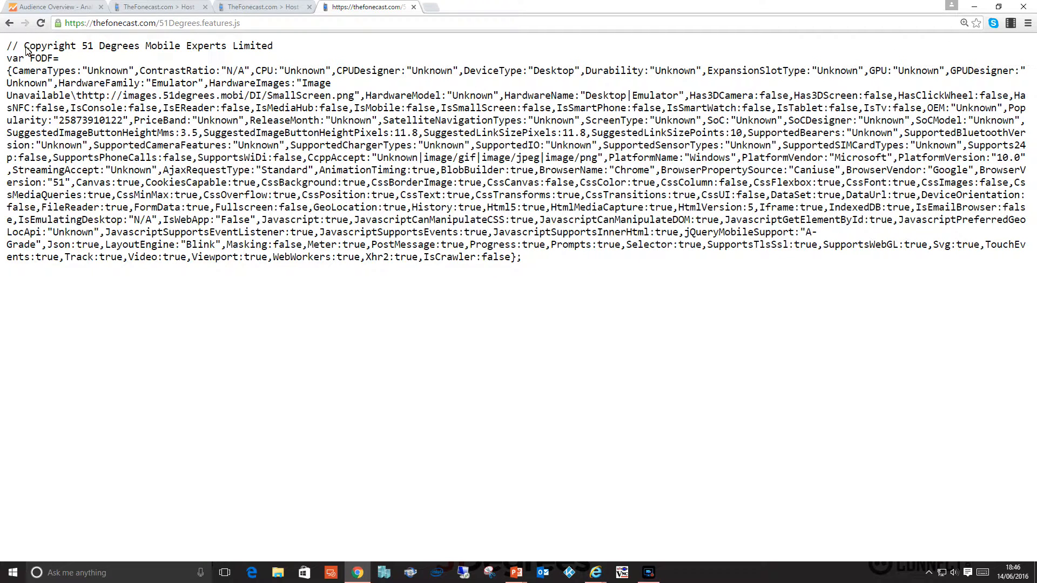
pyautogui.moveTo(6, 45); pyautogui.dragTo(24, 58)
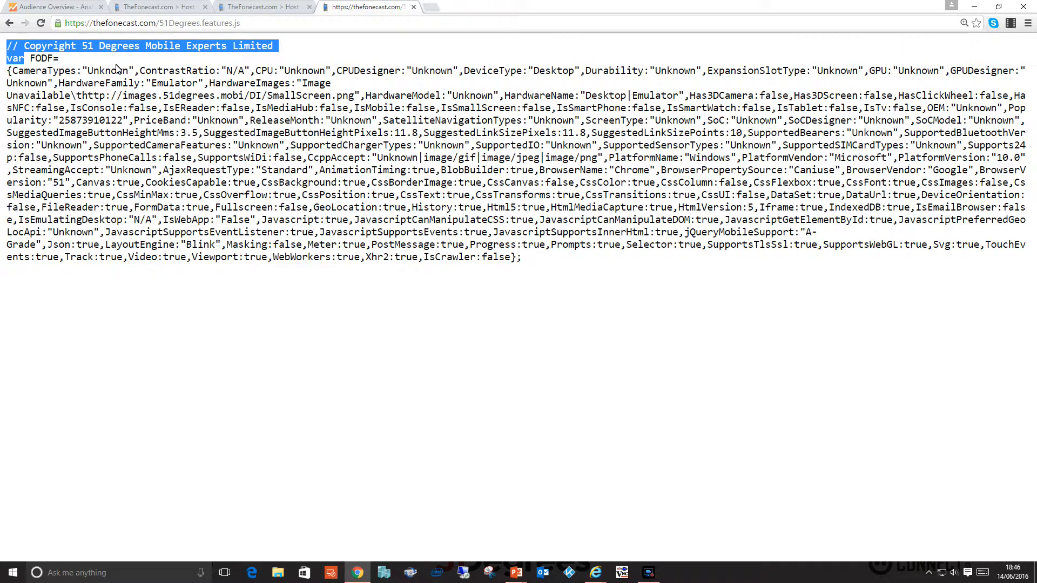
# Request thefonecast.com/51Degrees.features.js?DeviceType and highlight the query part of the address.
pyautogui.click(327, 24)
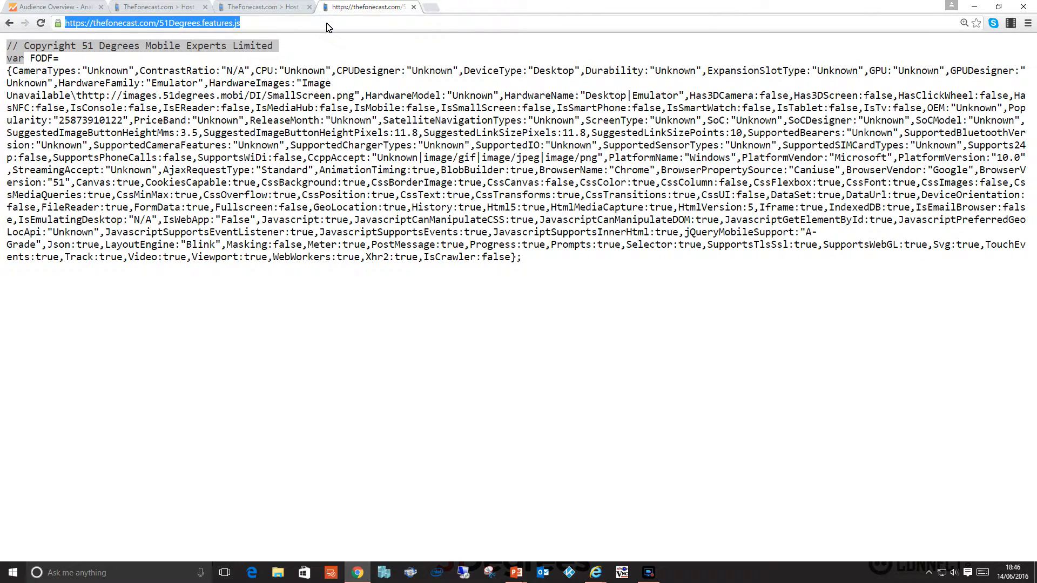
pyautogui.click(327, 25)
pyautogui.write('?Dev')
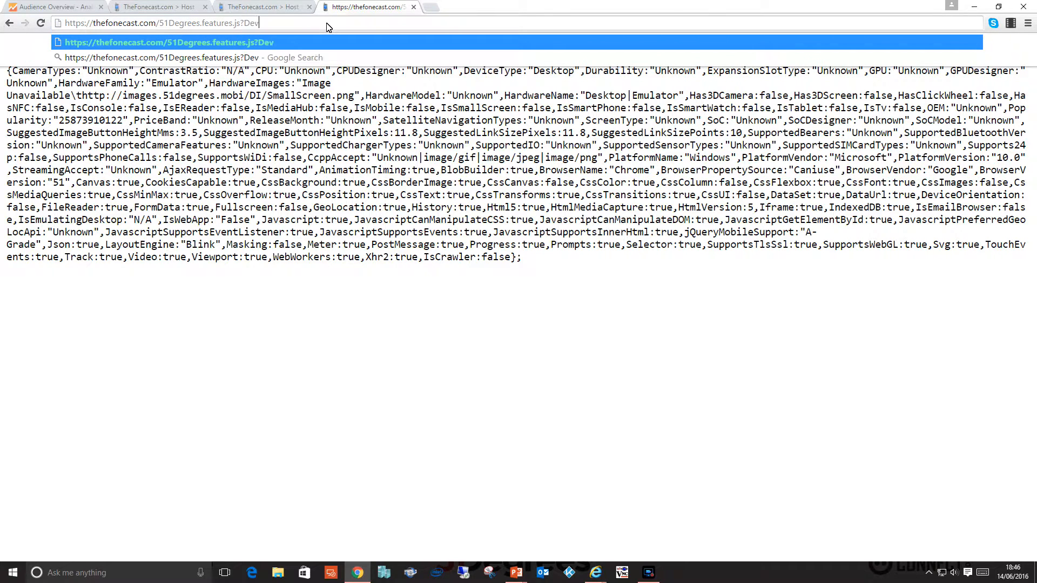
pyautogui.write('iceType')
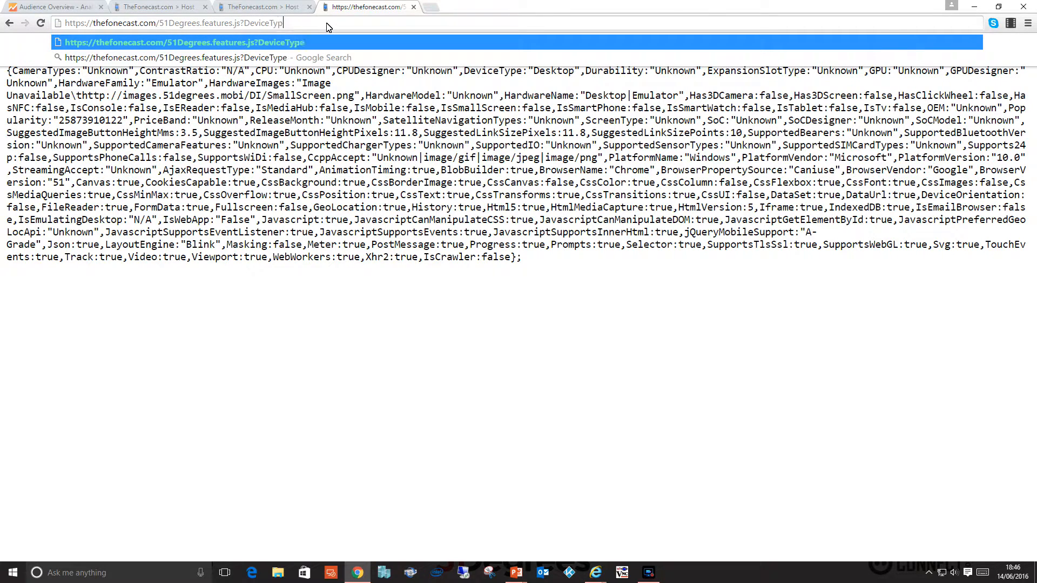
pyautogui.press('Return')
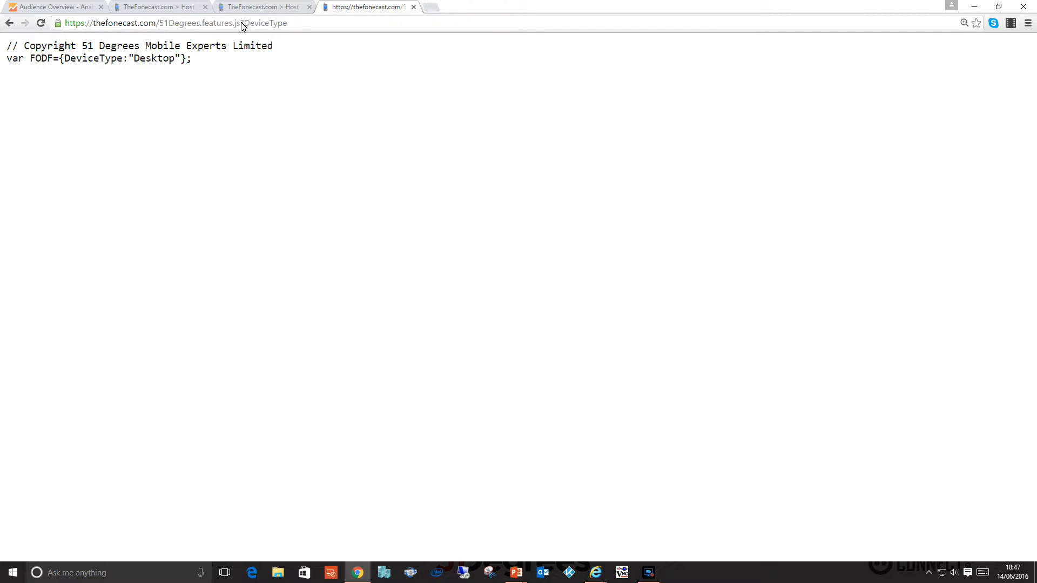
pyautogui.moveTo(240, 24); pyautogui.dragTo(296, 27)
# Return to SiteAnalytics.config in the Configuration Manager and examine the requested device properties and the custom dimension assignments.
pyautogui.click(270, 8)
pyautogui.click(158, 7)
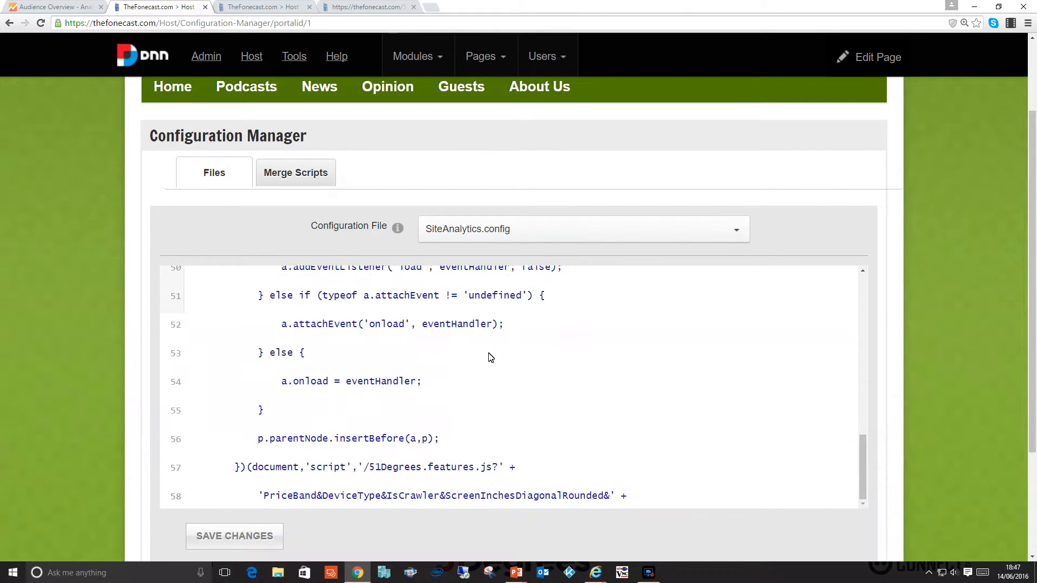
pyautogui.scroll(-3, 488, 354)
pyautogui.scroll(2, 373, 364)
pyautogui.scroll(-2, 433, 400)
pyautogui.scroll(-2, 436, 403)
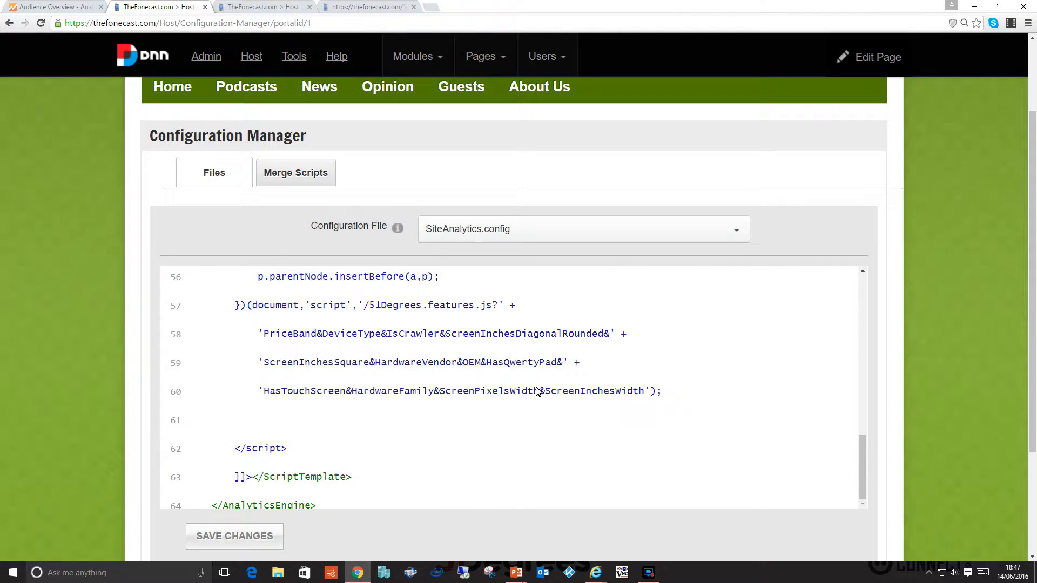
pyautogui.scroll(5, 534, 387)
pyautogui.scroll(10, 515, 389)
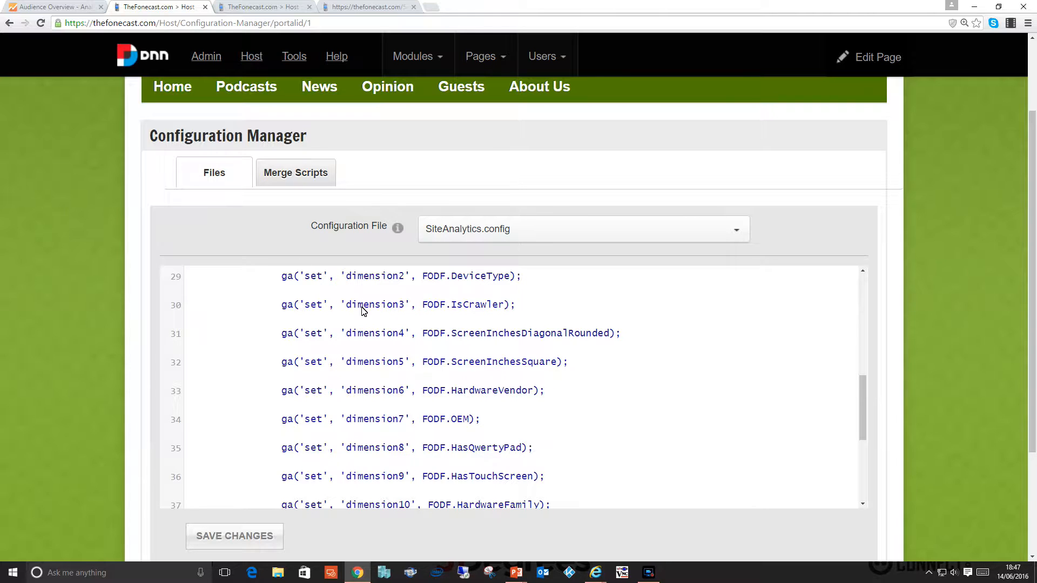
# Switch to the Google Analytics Audience Overview and set the segment condition to ScreenInchesDiagonalRounded contains 5.
pyautogui.click(59, 8)
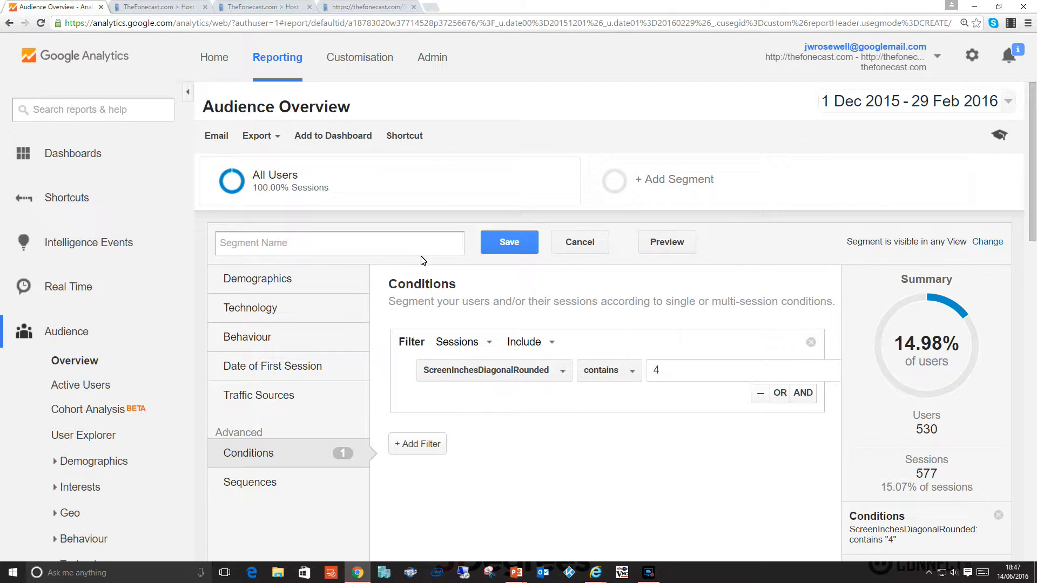
pyautogui.click(662, 371)
pyautogui.press('BackSpace')
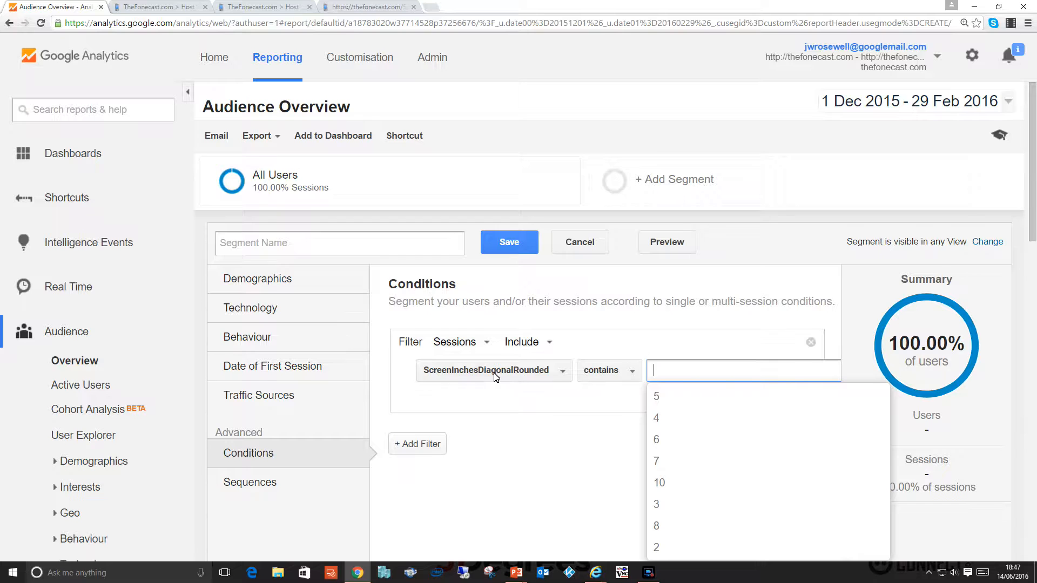
pyautogui.click(540, 370)
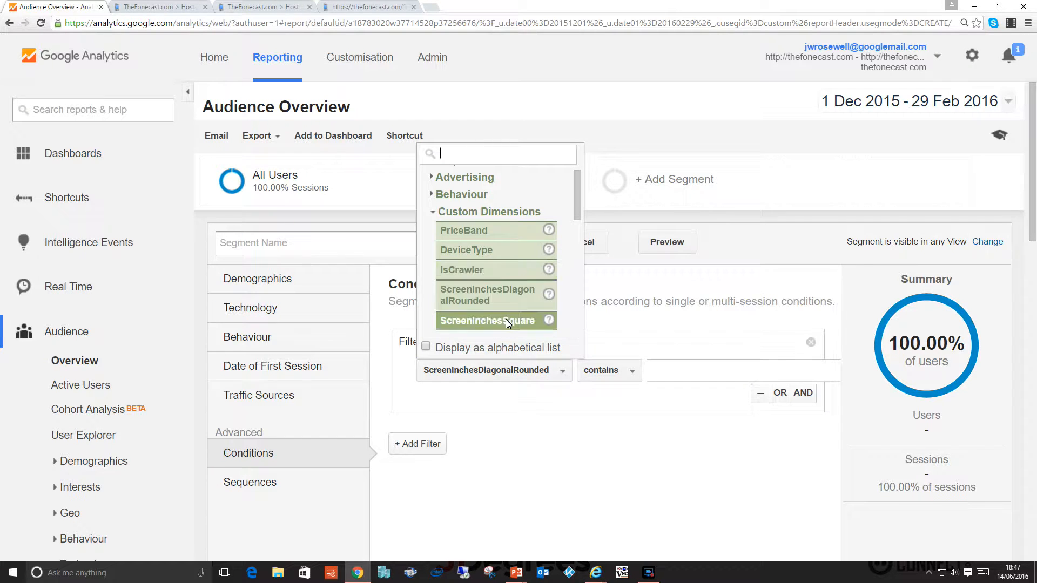
pyautogui.scroll(-1, 510, 319)
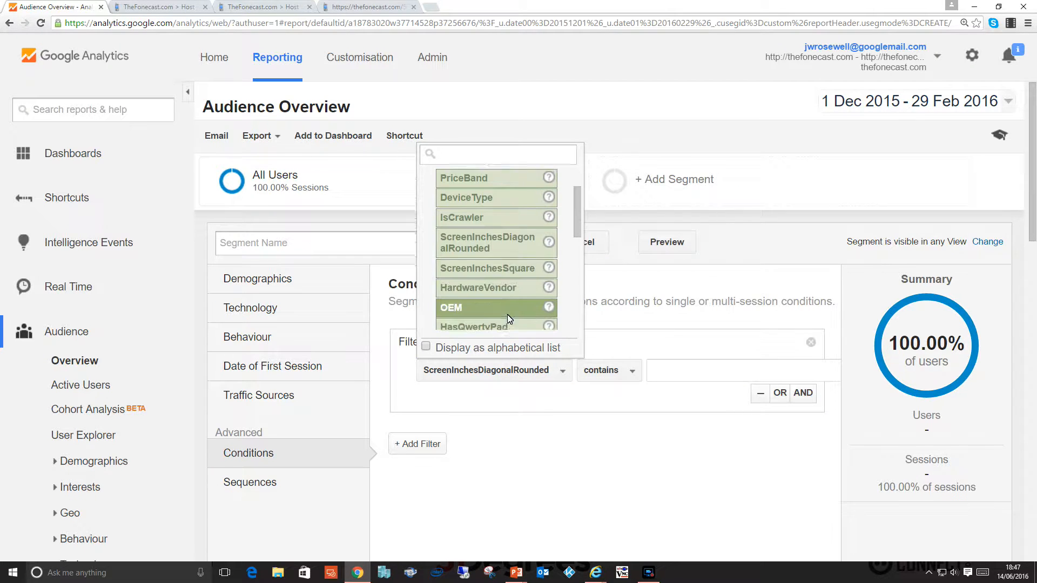
pyautogui.click(510, 242)
pyautogui.click(657, 371)
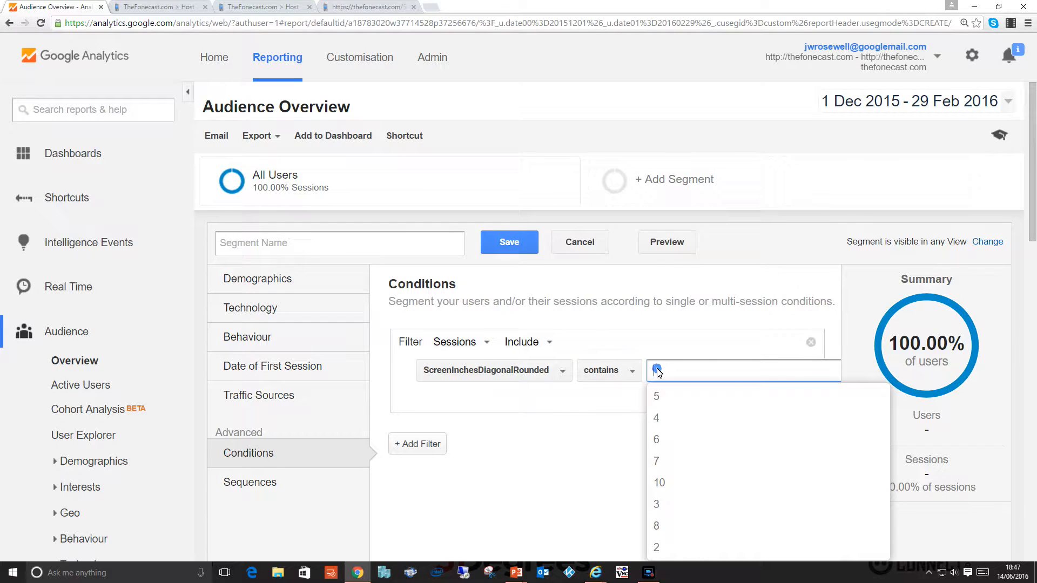
pyautogui.click(664, 396)
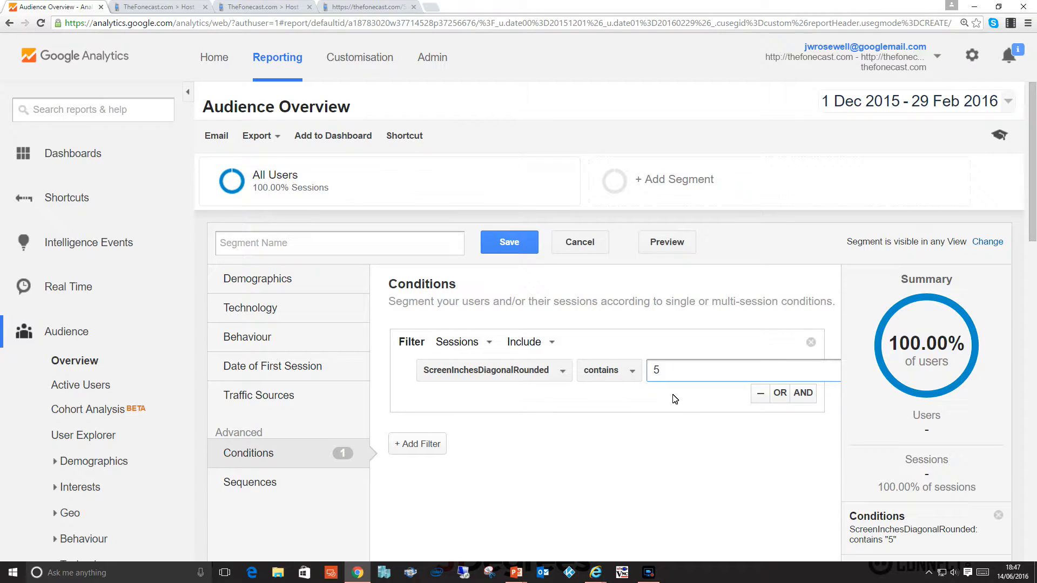
pyautogui.click(674, 395)
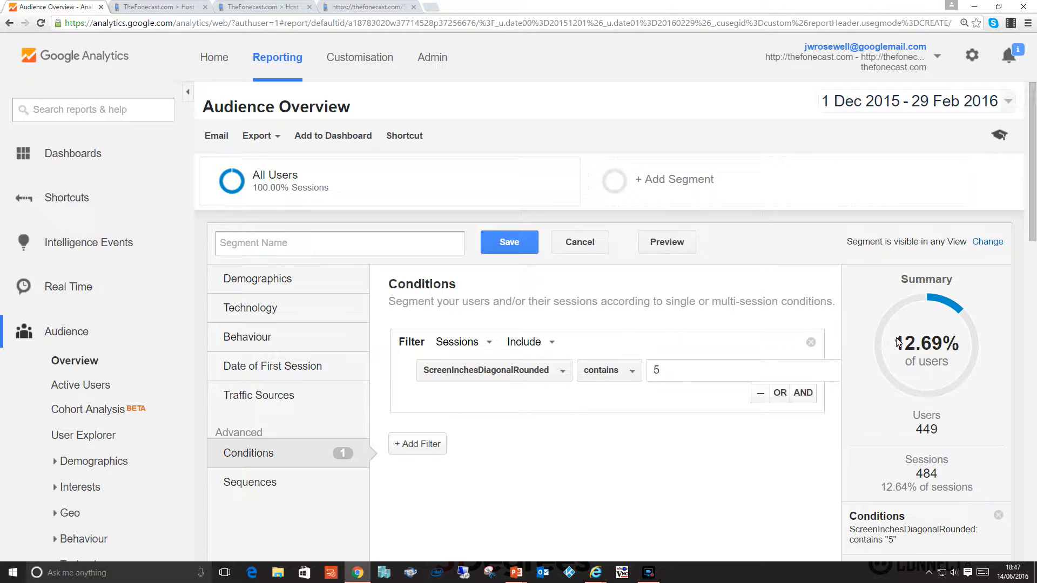
# Change the ScreenInchesDiagonalRounded condition value to 4.
pyautogui.click(663, 375)
pyautogui.press('BackSpace')
pyautogui.write('4')
pyautogui.click(609, 394)
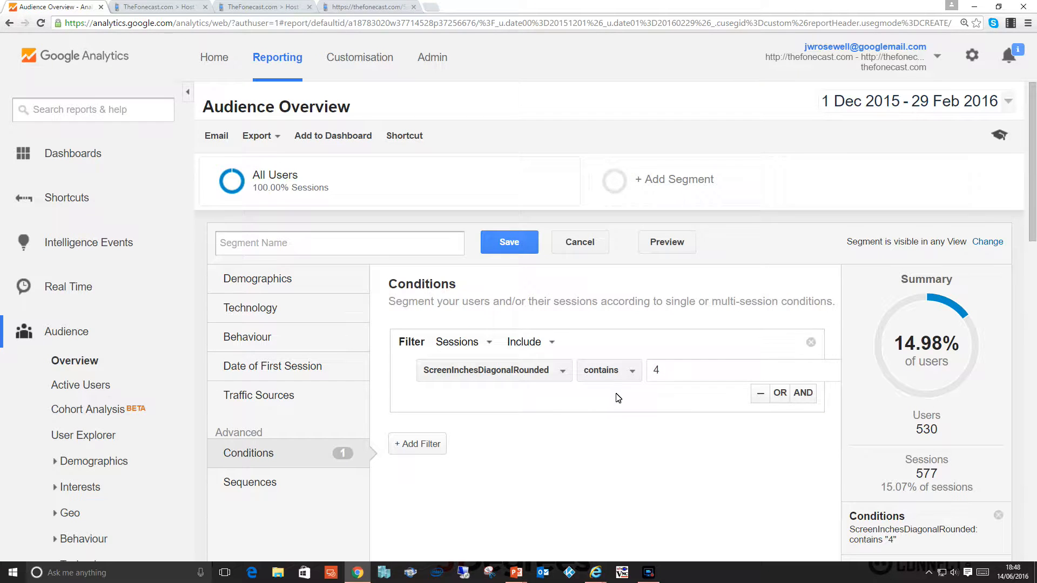
# Change the segment condition to ScreenInchesSquare contains 12.
pyautogui.click(560, 371)
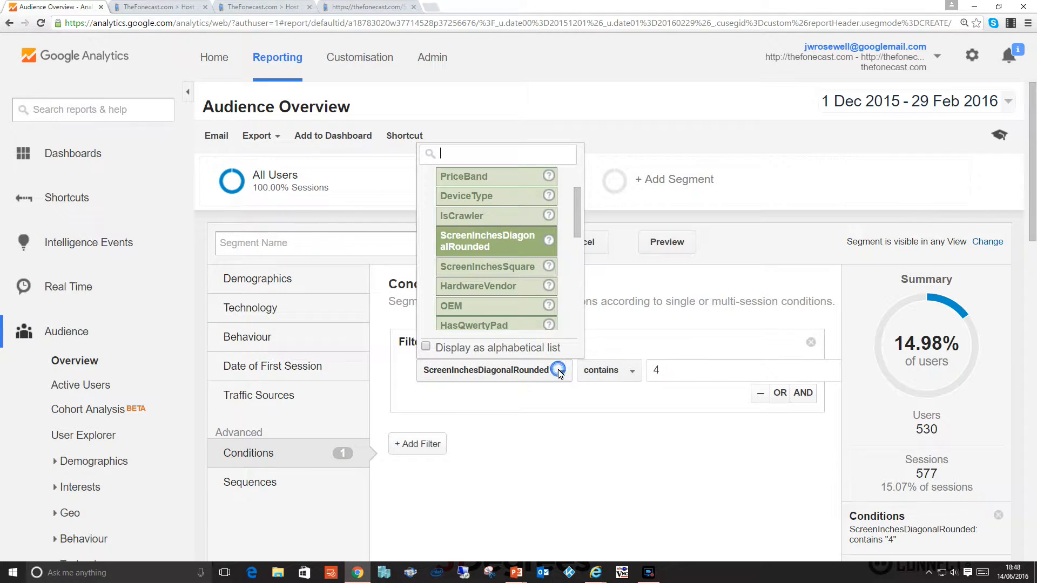
pyautogui.click(511, 267)
pyautogui.click(621, 372)
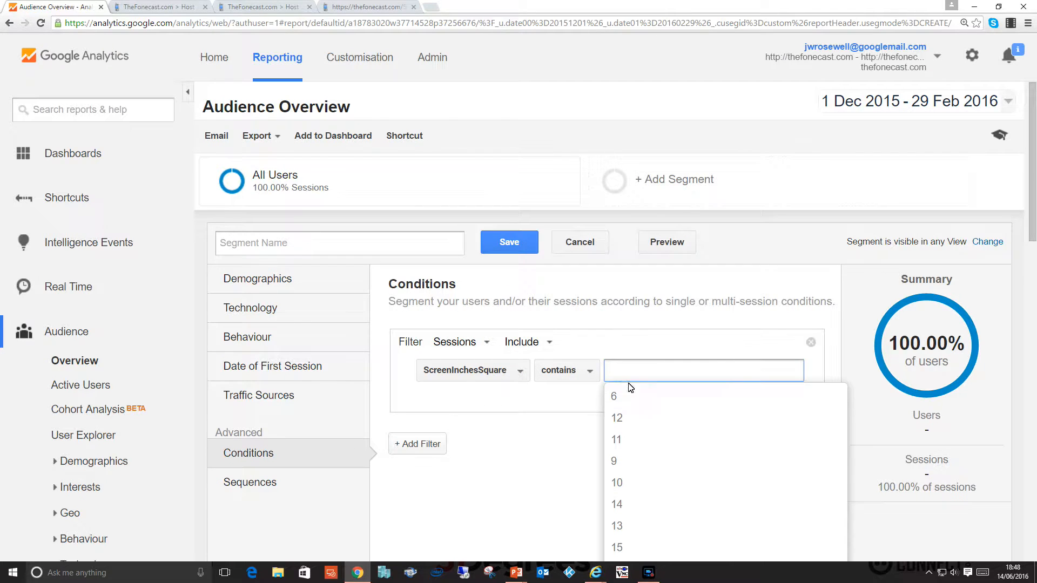
pyautogui.click(621, 418)
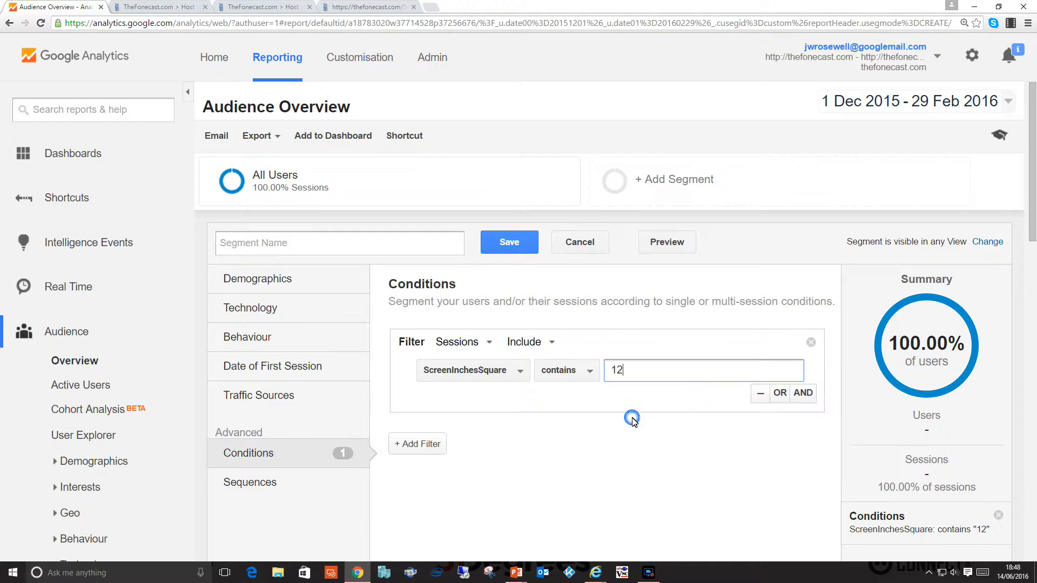
pyautogui.click(668, 409)
pyautogui.click(639, 380)
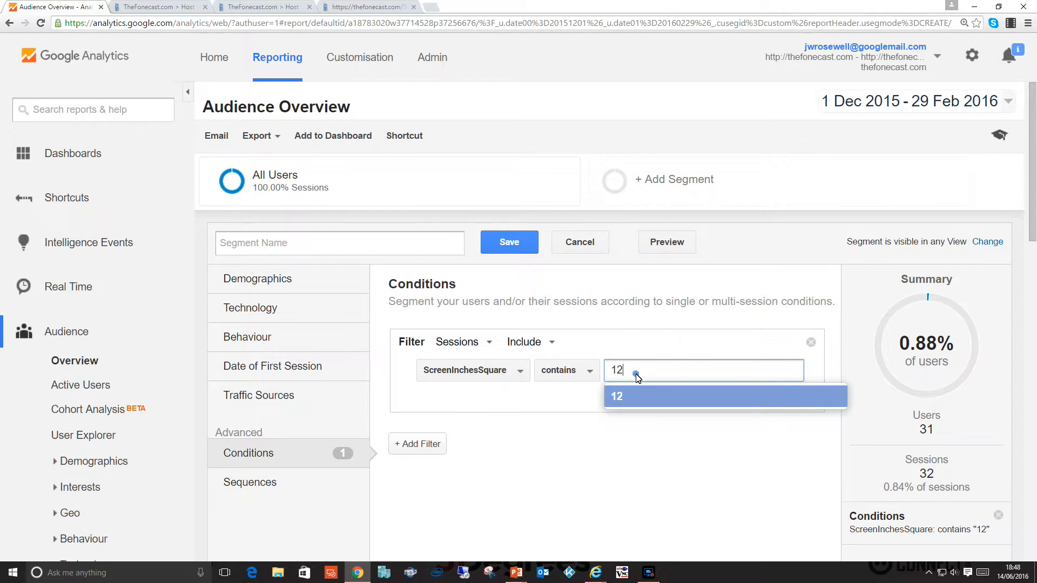
pyautogui.click(647, 348)
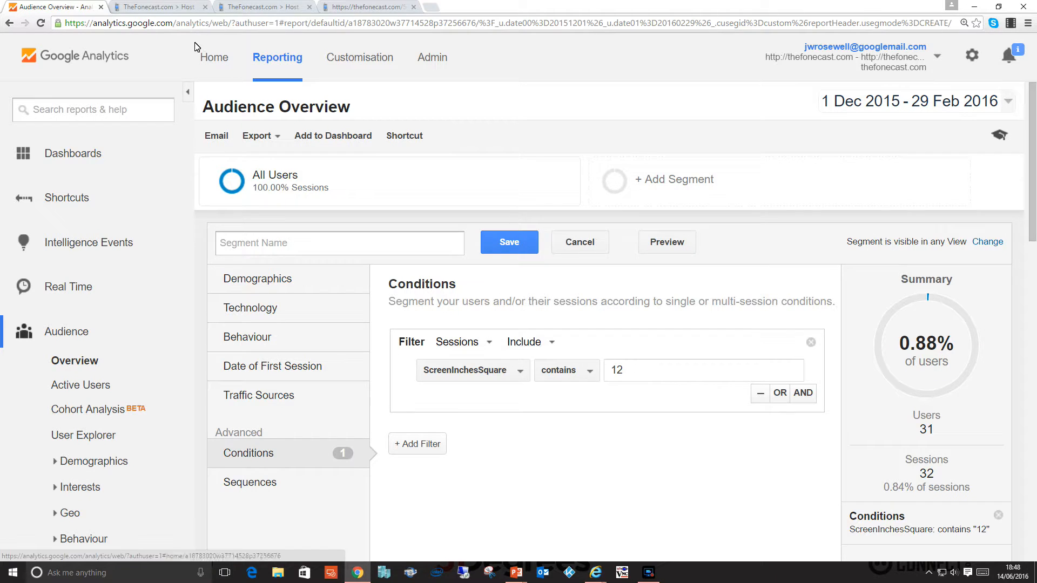
# Open the thefonecast.com home page in the Configuration Manager's browser tab and look through its desktop layout.
pyautogui.click(174, 7)
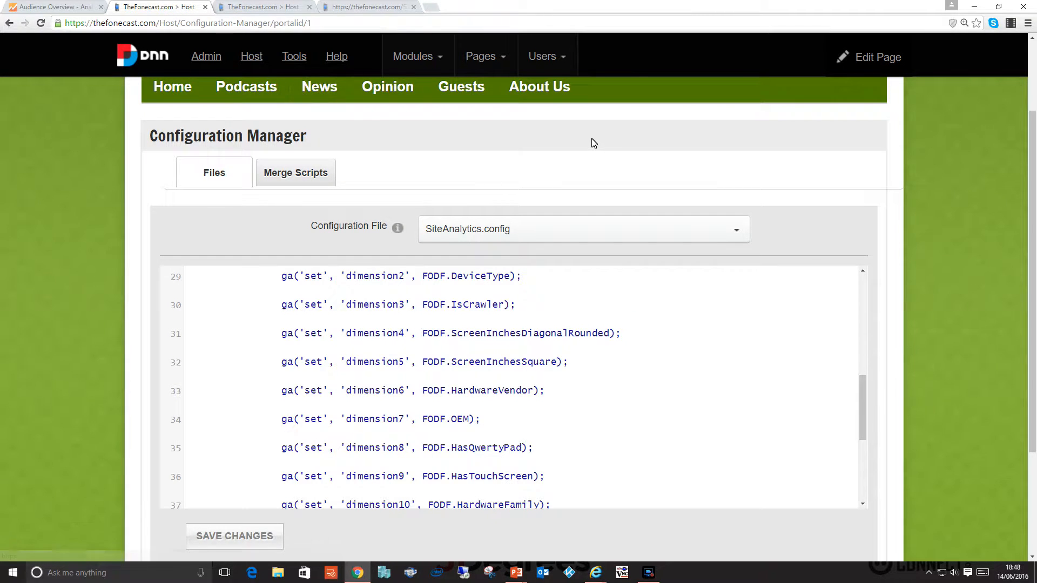
pyautogui.scroll(2, 592, 143)
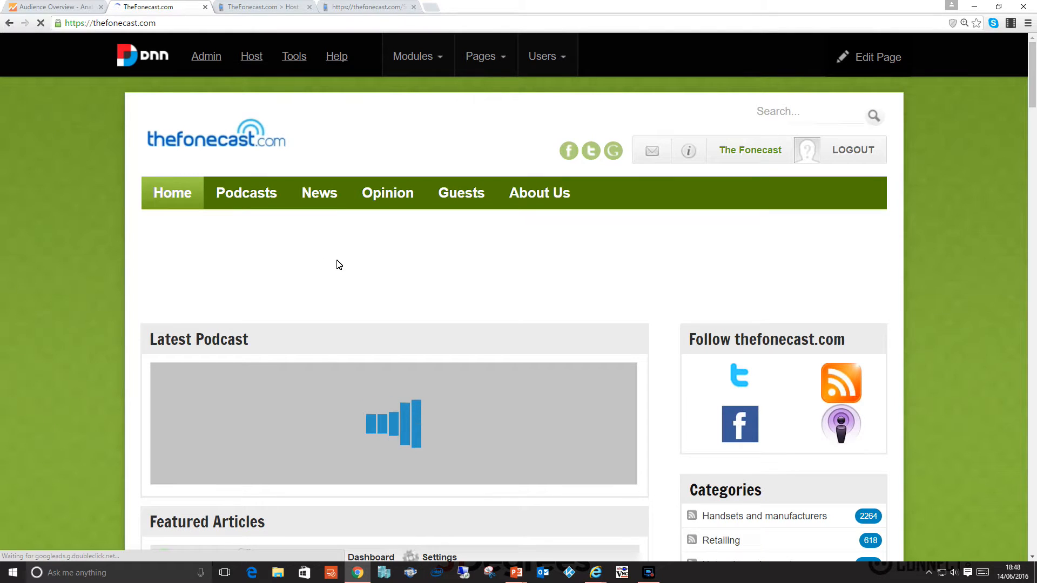
pyautogui.scroll(-2, 337, 260)
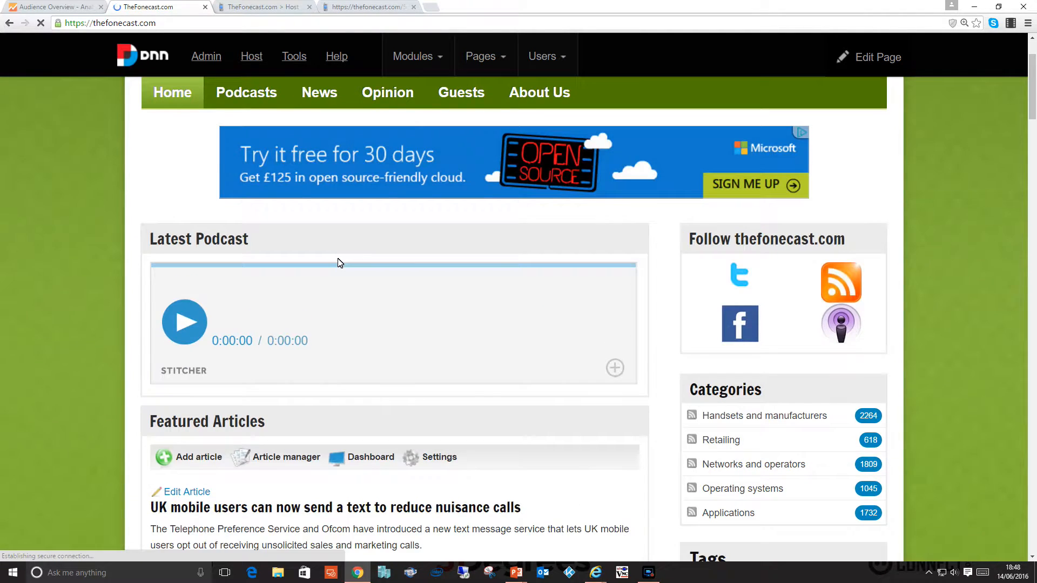
pyautogui.scroll(-9, 340, 263)
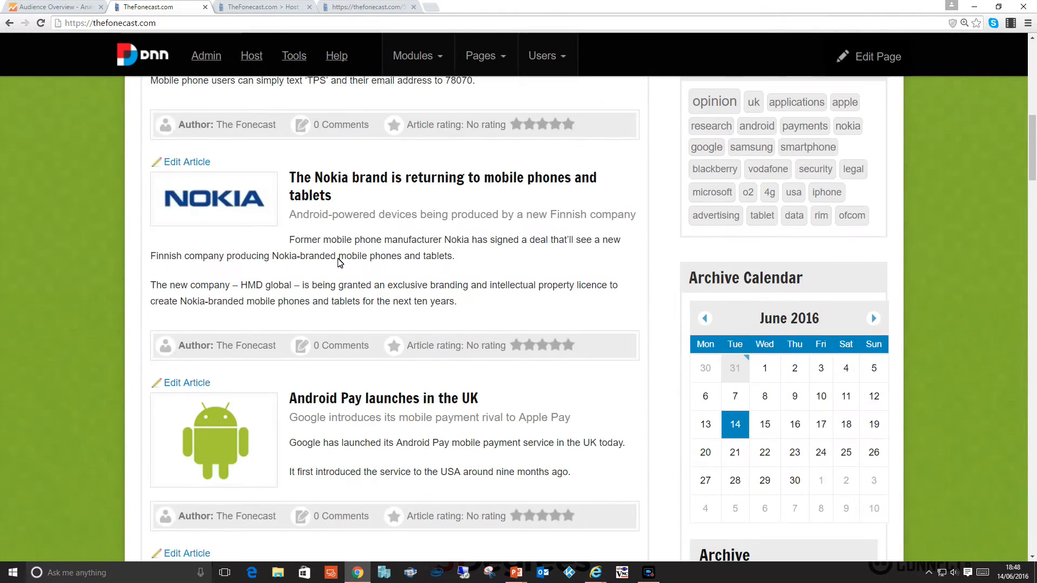
pyautogui.scroll(10, 339, 263)
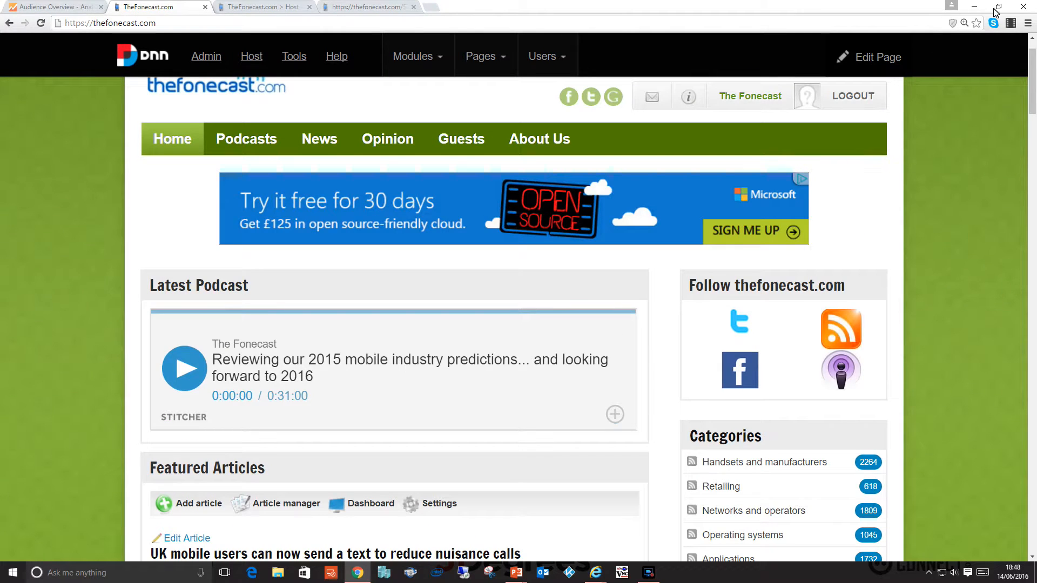
# Shrink the browser window to check the site's narrow responsive layout, and maximise the window again.
pyautogui.click(997, 7)
pyautogui.moveTo(708, 238); pyautogui.dragTo(572, 270)
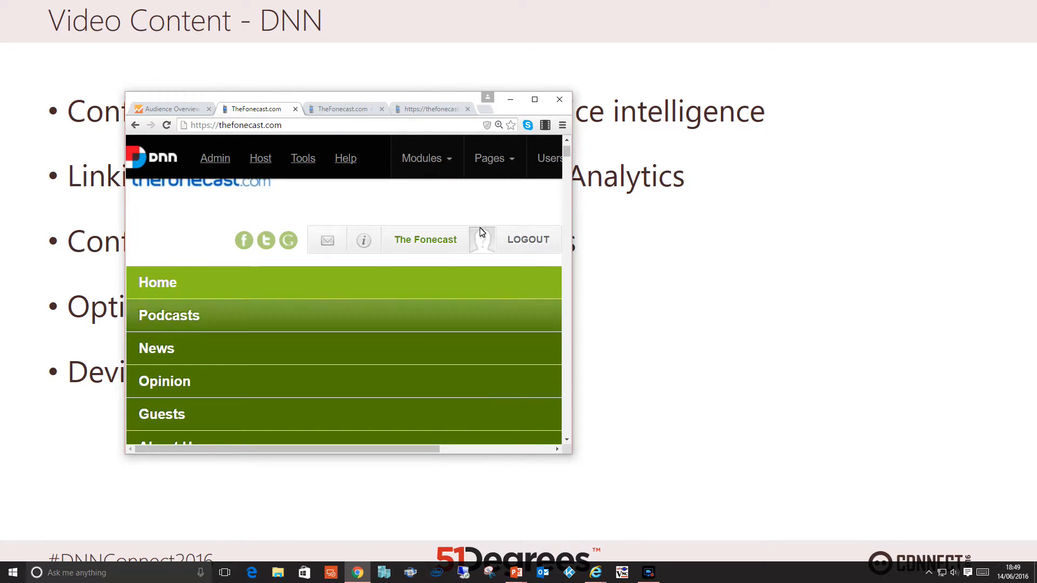
pyautogui.click(535, 100)
pyautogui.scroll(1, 486, 162)
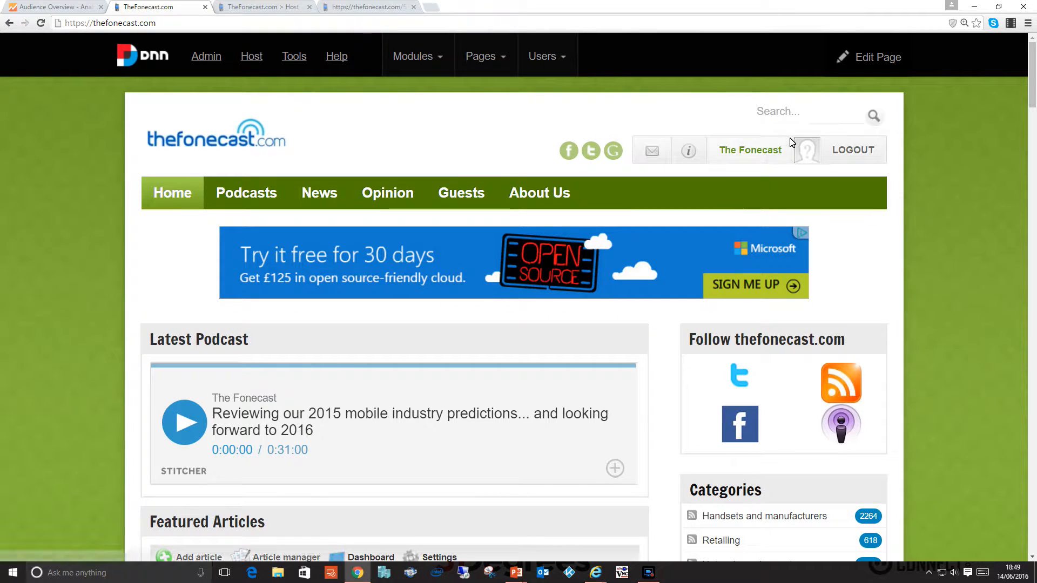
# Load the thefonecast.com home page in the tab holding 51Degrees.features.js and inspect it with the developer tools.
pyautogui.click(345, 8)
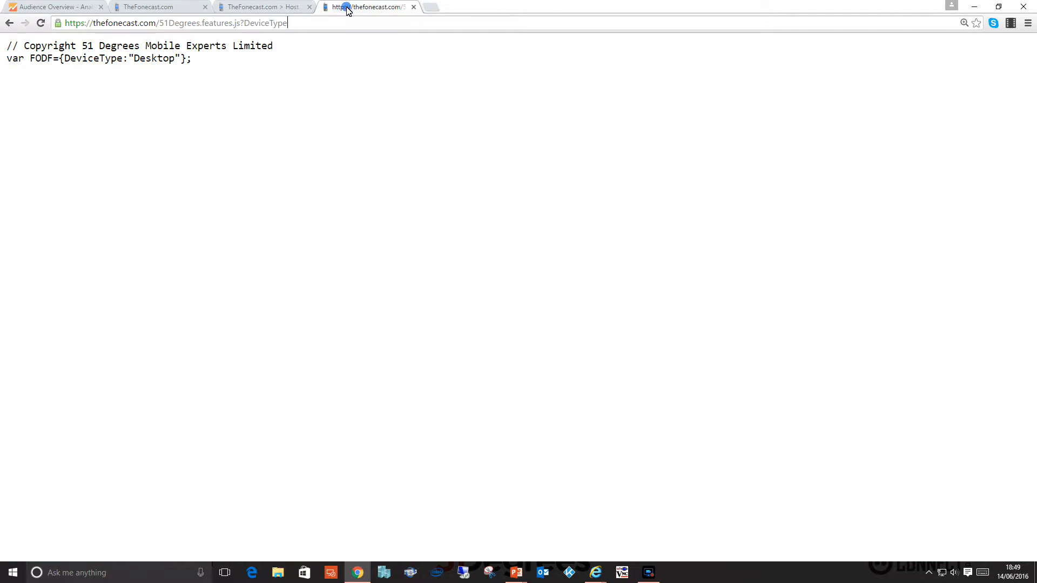
pyautogui.moveTo(160, 25); pyautogui.dragTo(370, 26)
pyautogui.press('BackSpace')
pyautogui.press('Return')
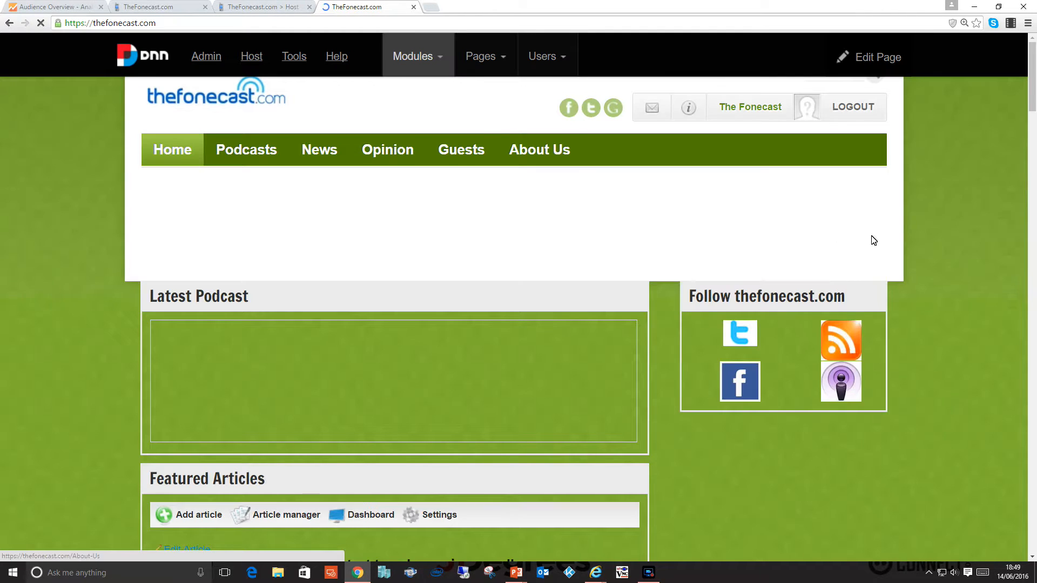
pyautogui.rightClick(923, 191)
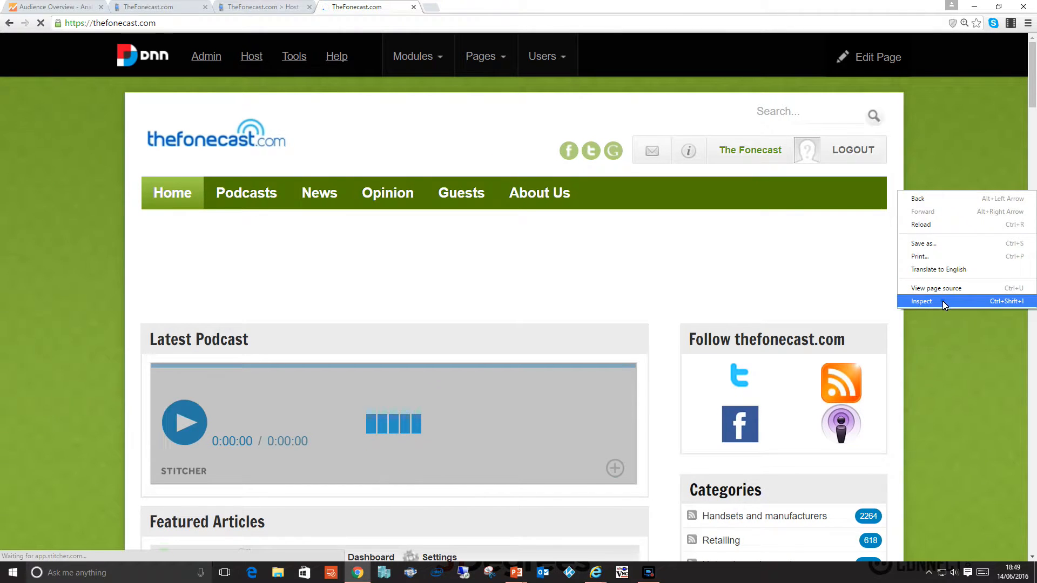
pyautogui.click(942, 301)
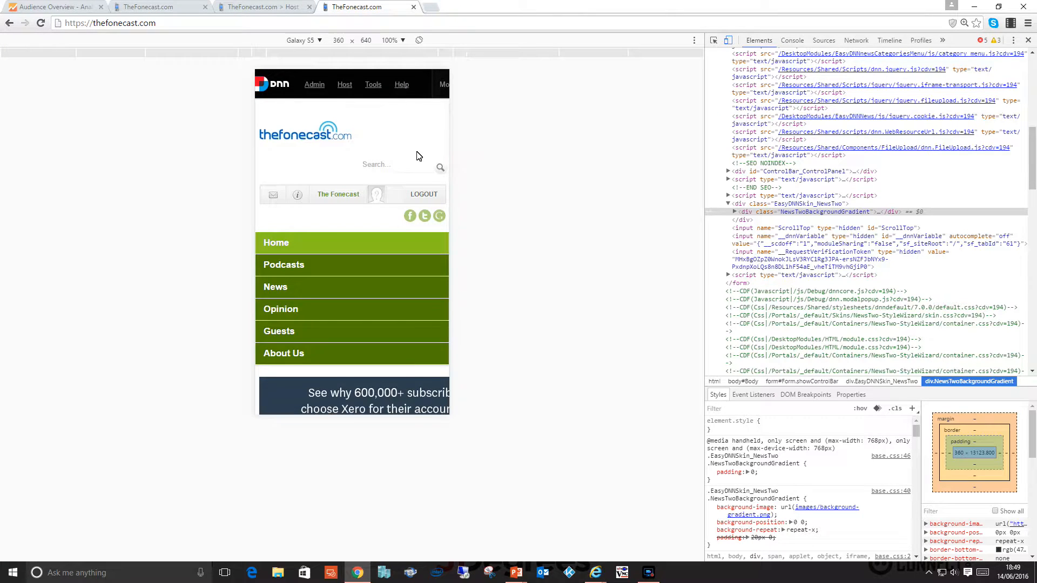
# Look through the emulated Galaxy S5 page from the navigation menu down to the featured articles.
pyautogui.scroll(-2, 416, 154)
pyautogui.scroll(-1, 417, 156)
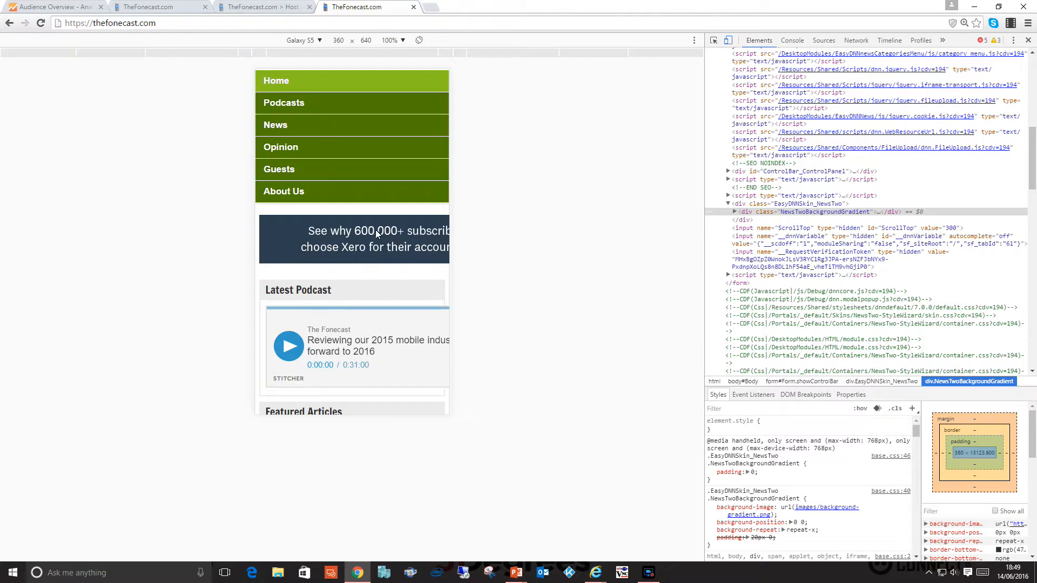
pyautogui.scroll(-2, 399, 239)
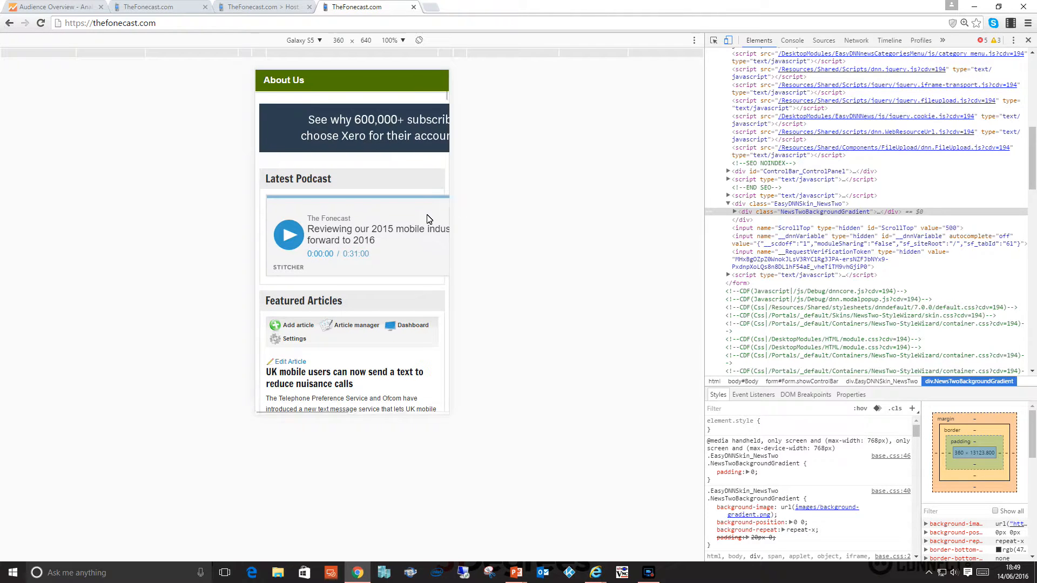
pyautogui.scroll(-9, 427, 220)
pyautogui.scroll(-8, 397, 200)
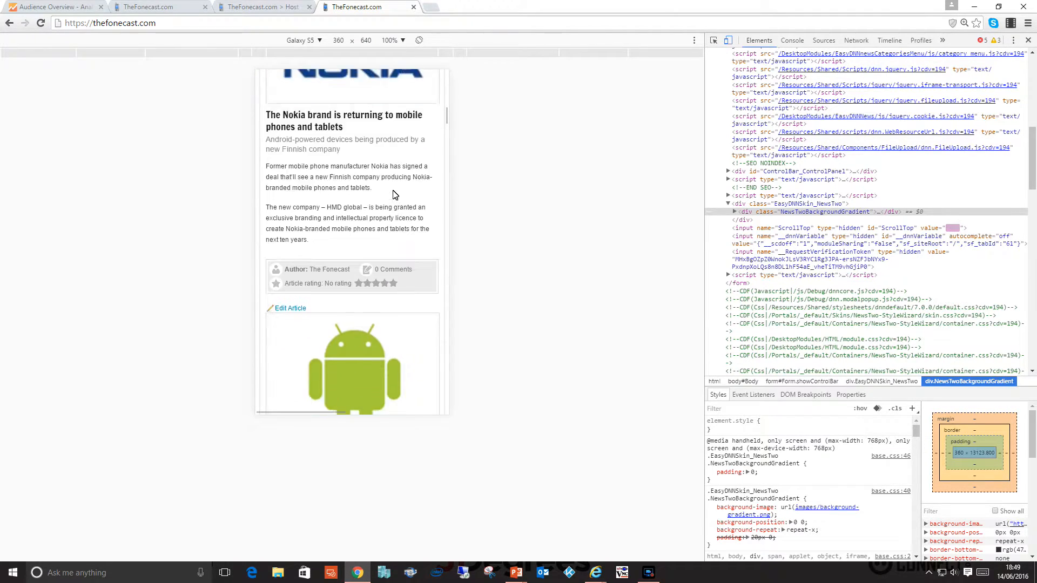
pyautogui.scroll(-10, 393, 194)
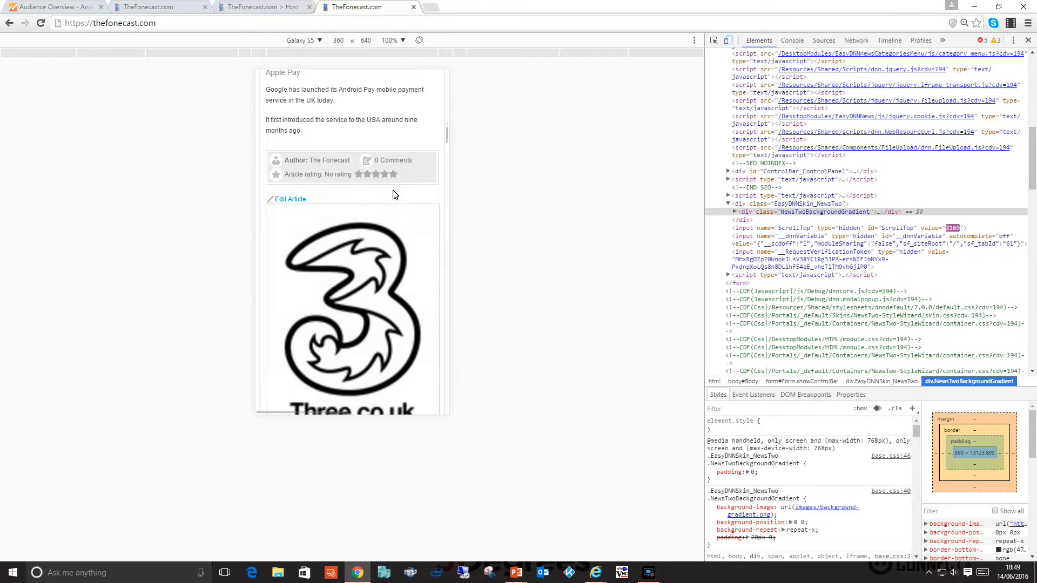
# Look through the rest of the emulated home page, from the articles to the archive list and footer, and return to its header.
pyautogui.scroll(-20, 393, 194)
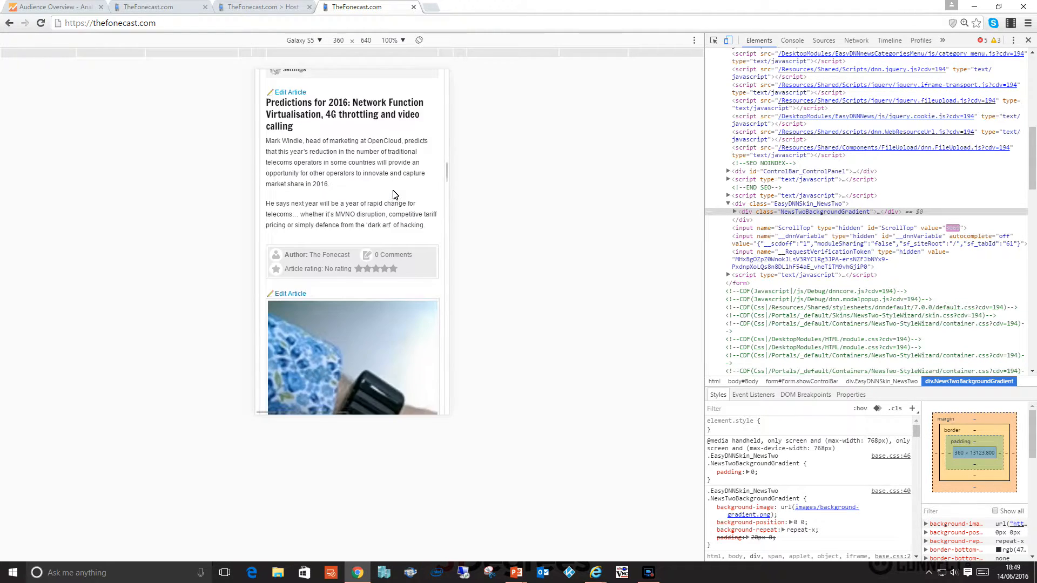
pyautogui.scroll(-16, 393, 194)
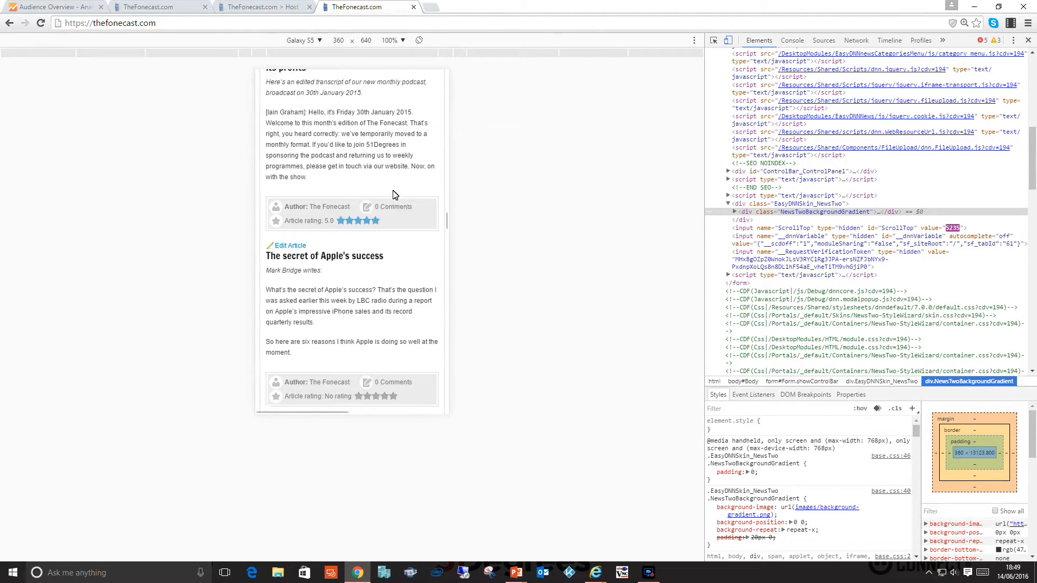
pyautogui.scroll(-12, 393, 194)
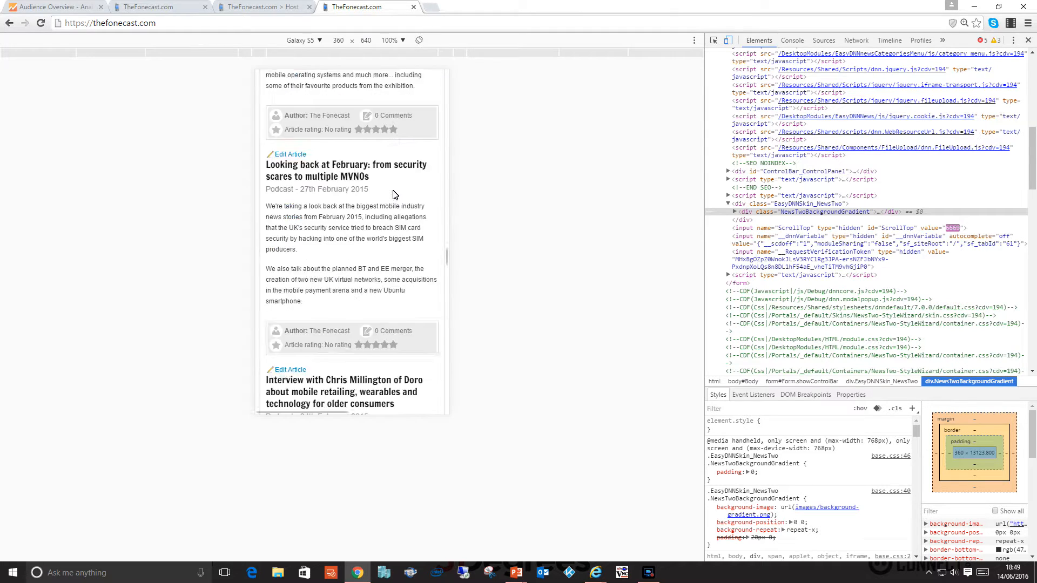
pyautogui.scroll(-12, 393, 194)
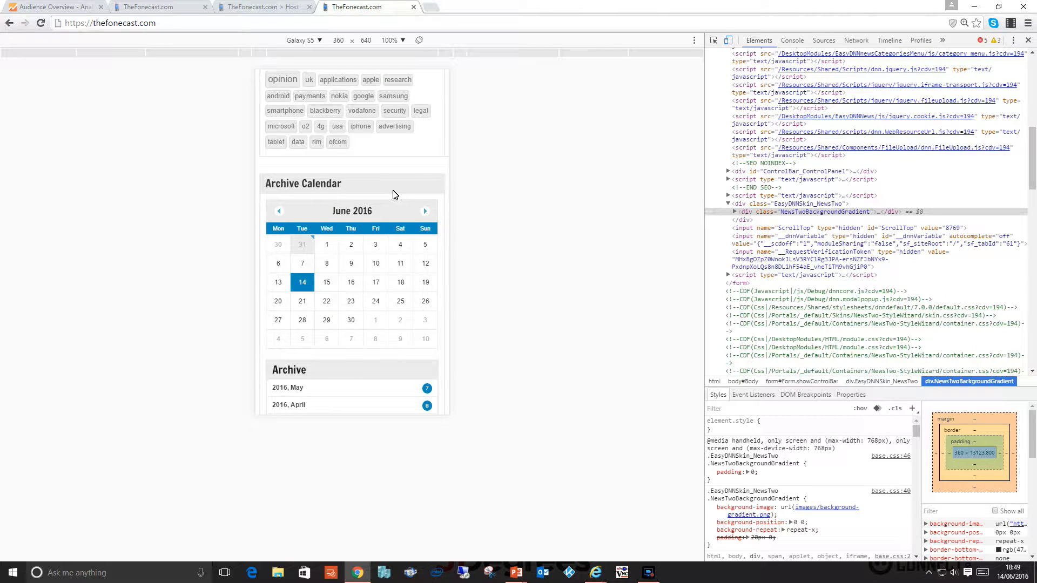
pyautogui.scroll(-9, 393, 195)
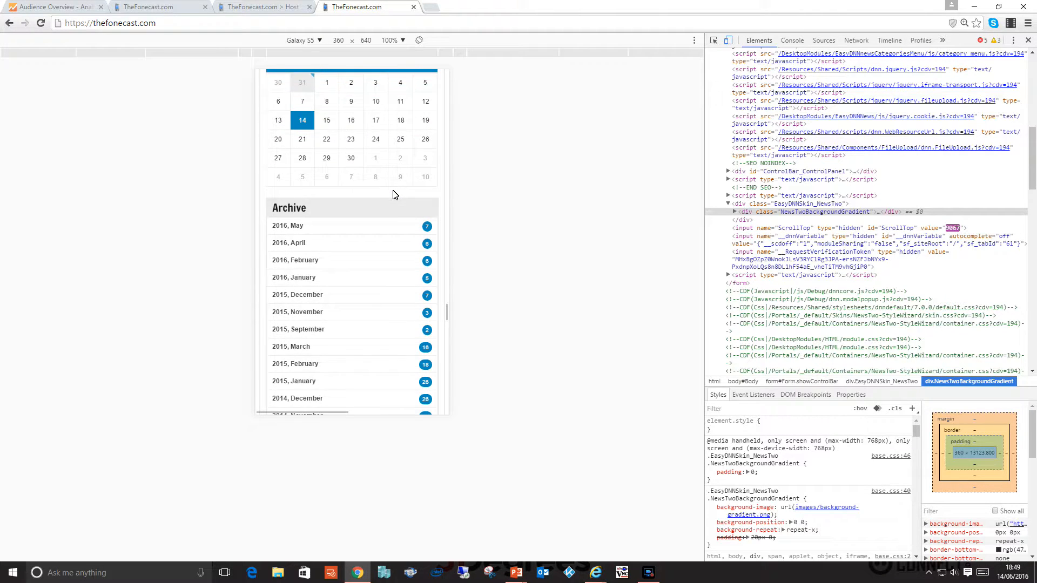
pyautogui.scroll(-20, 393, 194)
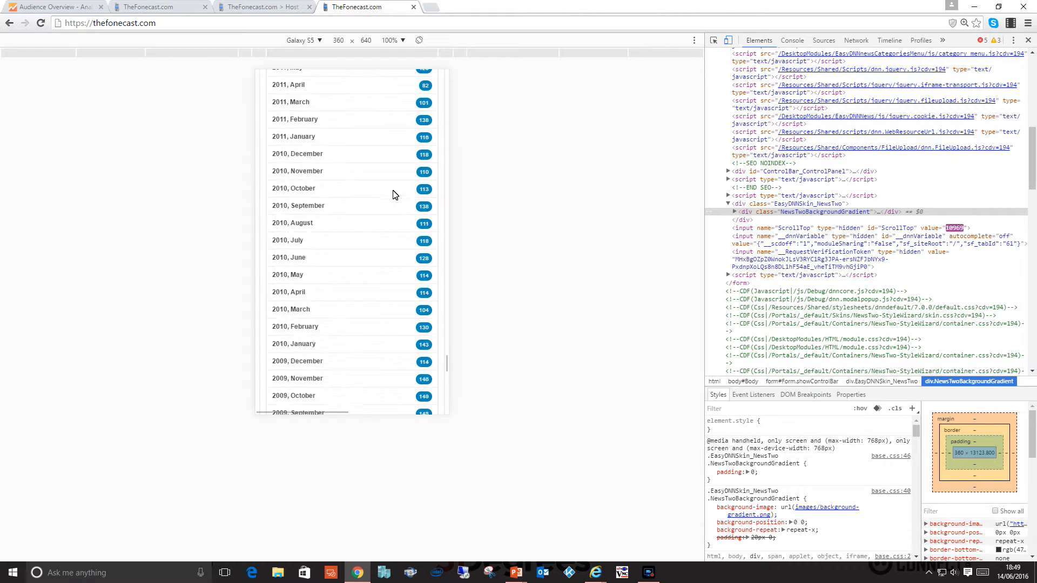
pyautogui.scroll(-3, 393, 195)
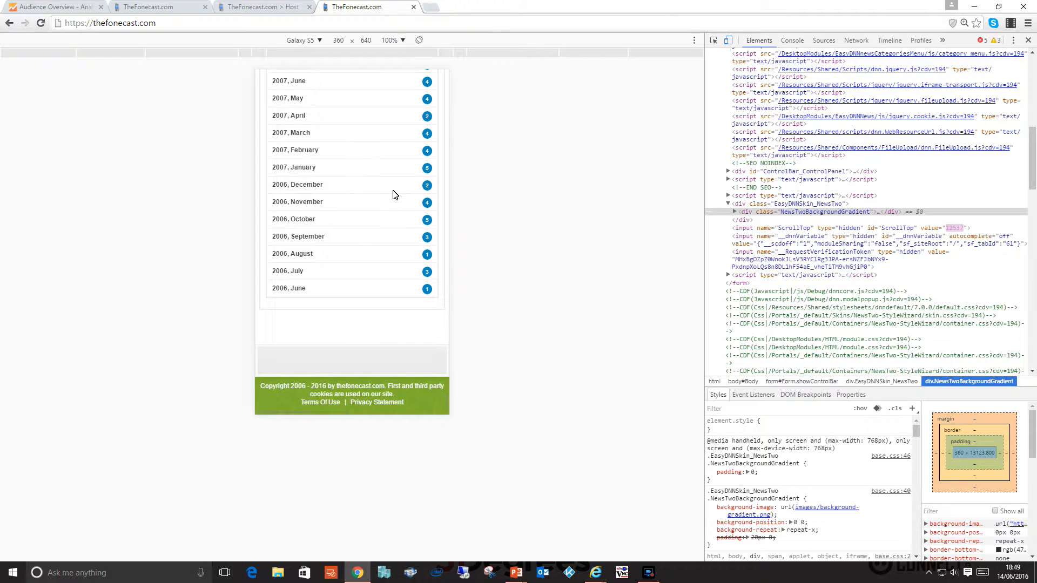
pyautogui.scroll(20, 393, 194)
pyautogui.scroll(20, 394, 195)
pyautogui.scroll(20, 394, 195)
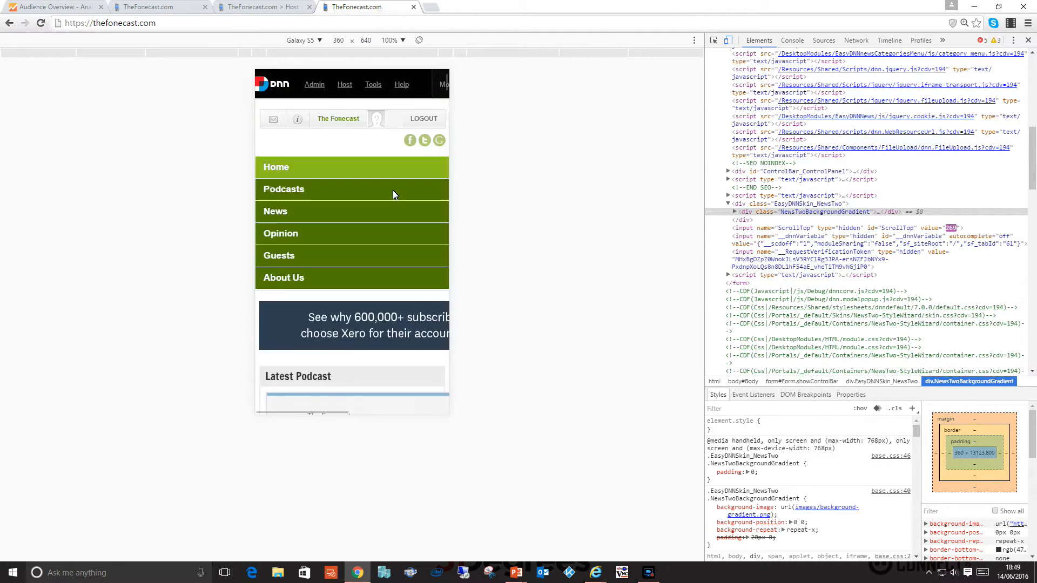
pyautogui.scroll(3, 393, 190)
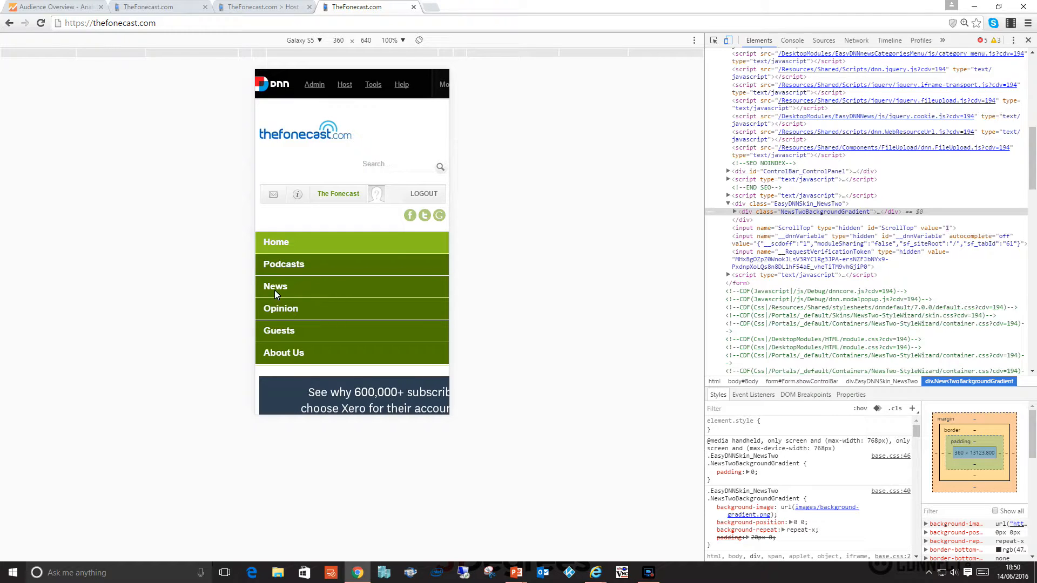
# Open the Podcasts page on the emulated Galaxy S5 and look through its articles and page links.
pyautogui.click(283, 268)
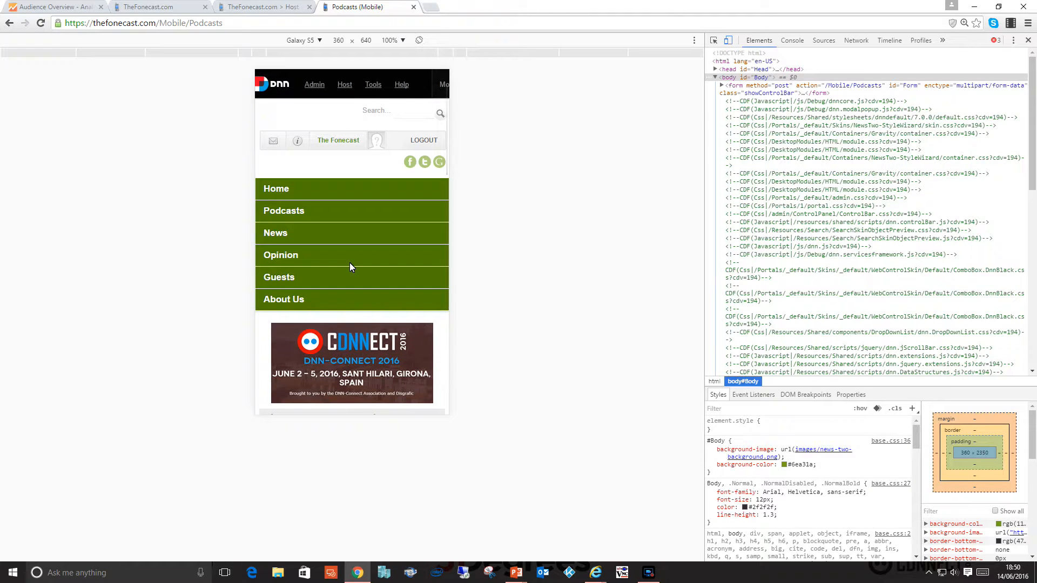
pyautogui.scroll(-10, 350, 266)
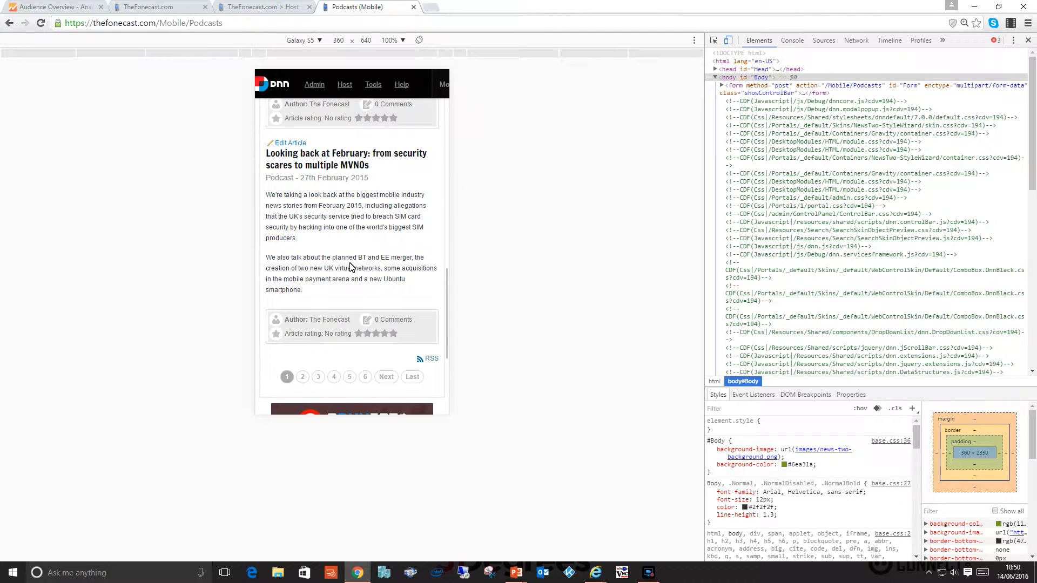
pyautogui.scroll(-1, 350, 267)
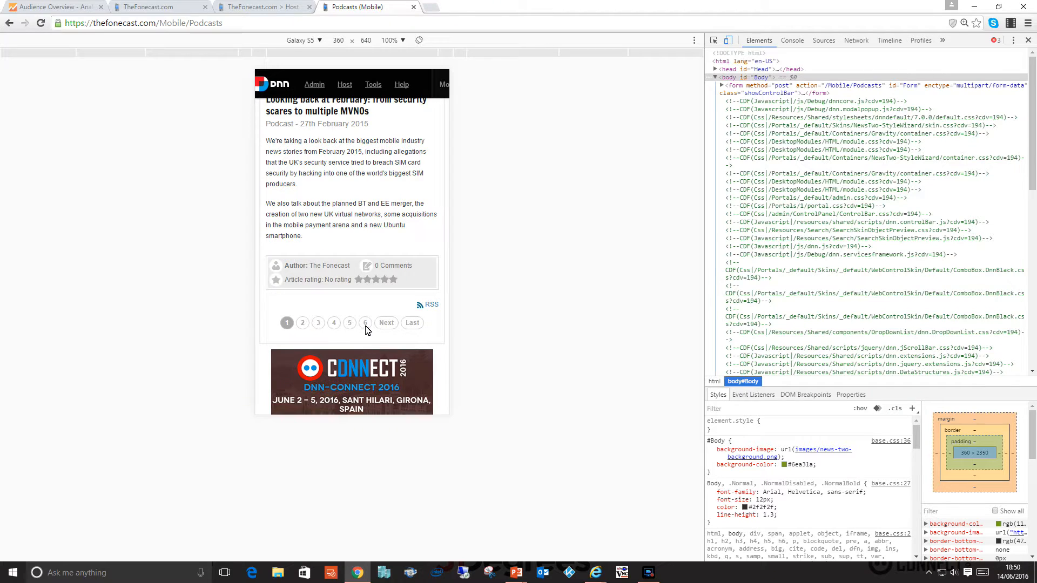
pyautogui.scroll(-2, 366, 330)
pyautogui.scroll(15, 366, 330)
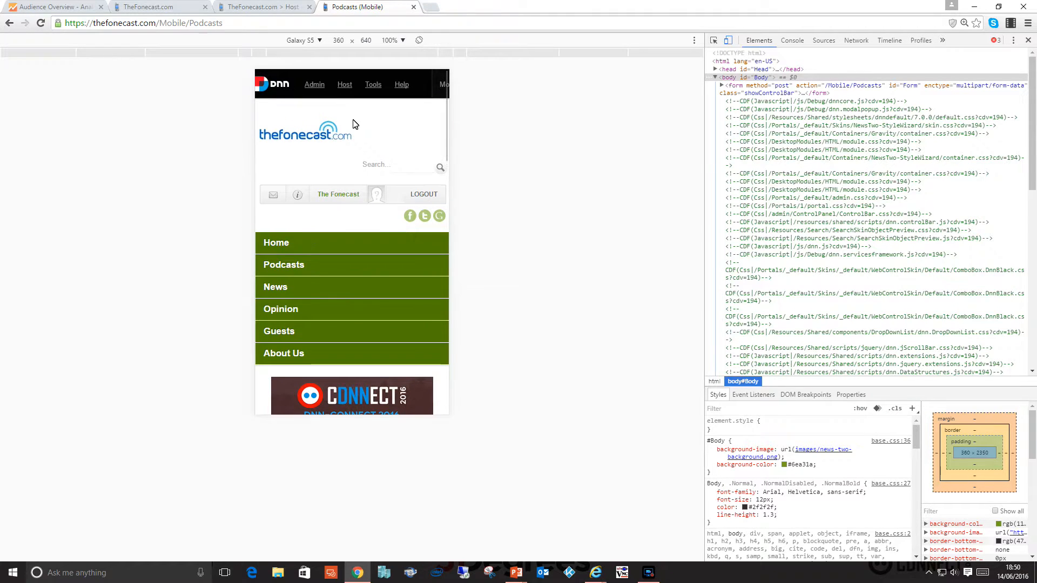
# Open the desktop Podcasts page in the browser tab showing Device Detection and compare its layout with the mobile Podcasts page.
pyautogui.click(238, 8)
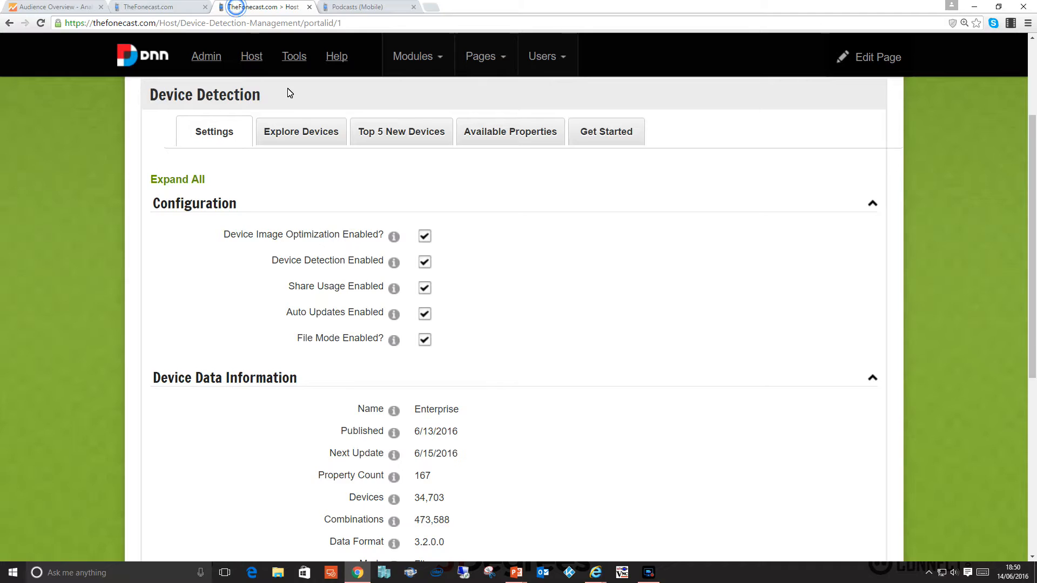
pyautogui.click(257, 189)
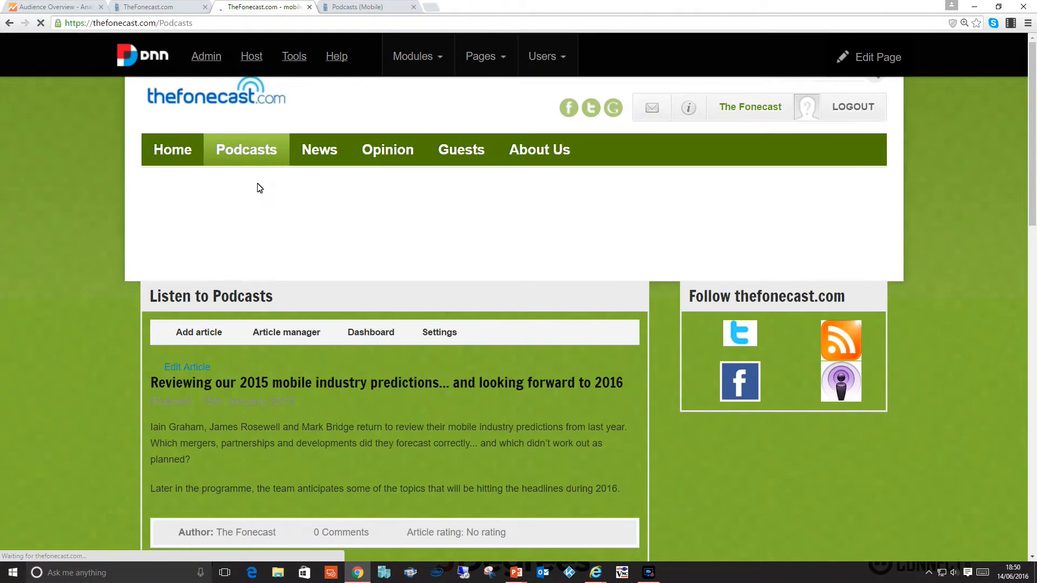
pyautogui.scroll(-10, 319, 213)
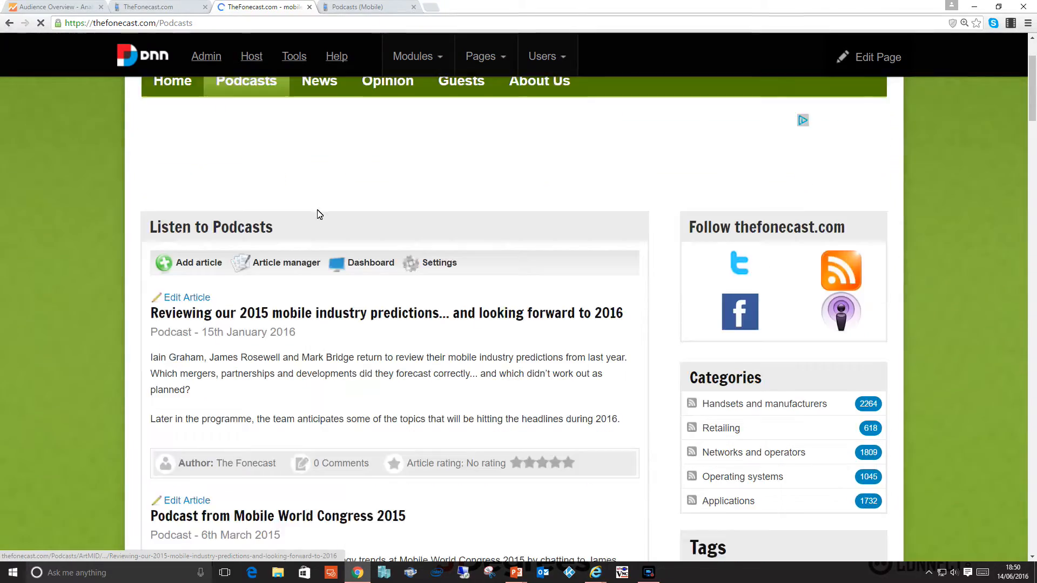
pyautogui.scroll(-5, 319, 213)
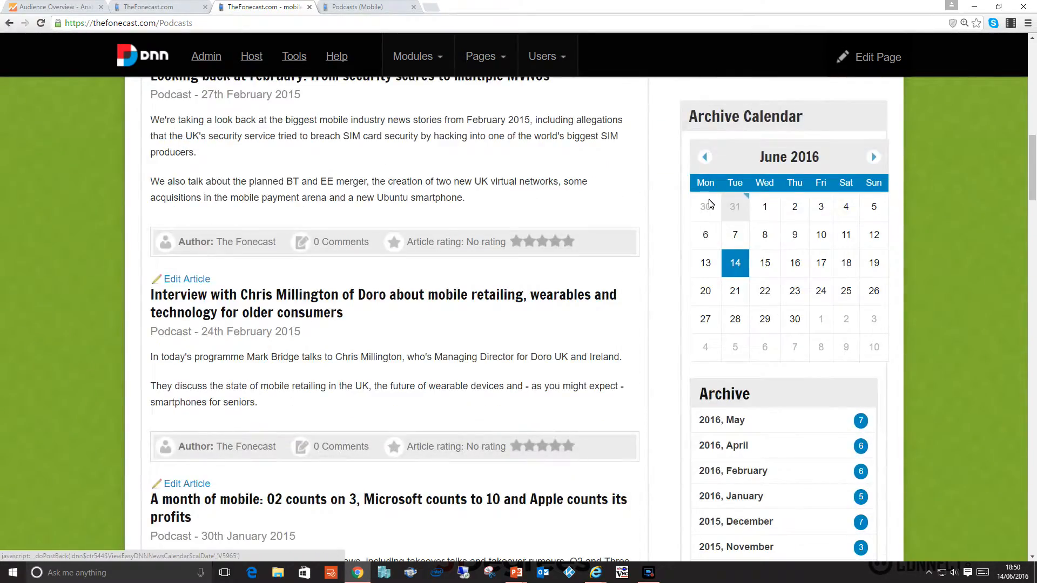
pyautogui.scroll(-7, 711, 205)
pyautogui.scroll(-7, 711, 210)
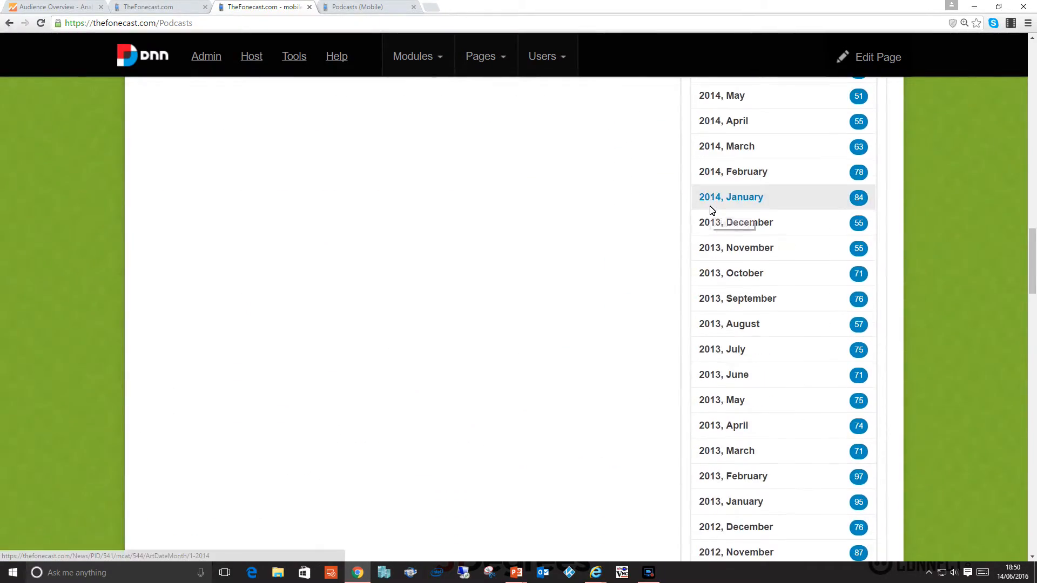
pyautogui.scroll(17, 711, 211)
pyautogui.scroll(15, 711, 211)
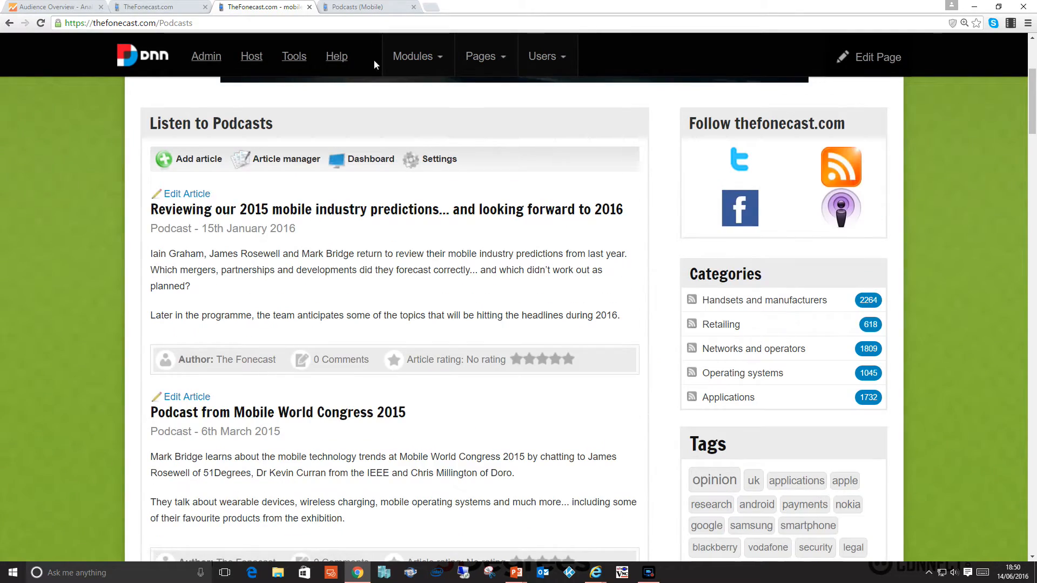
pyautogui.click(354, 7)
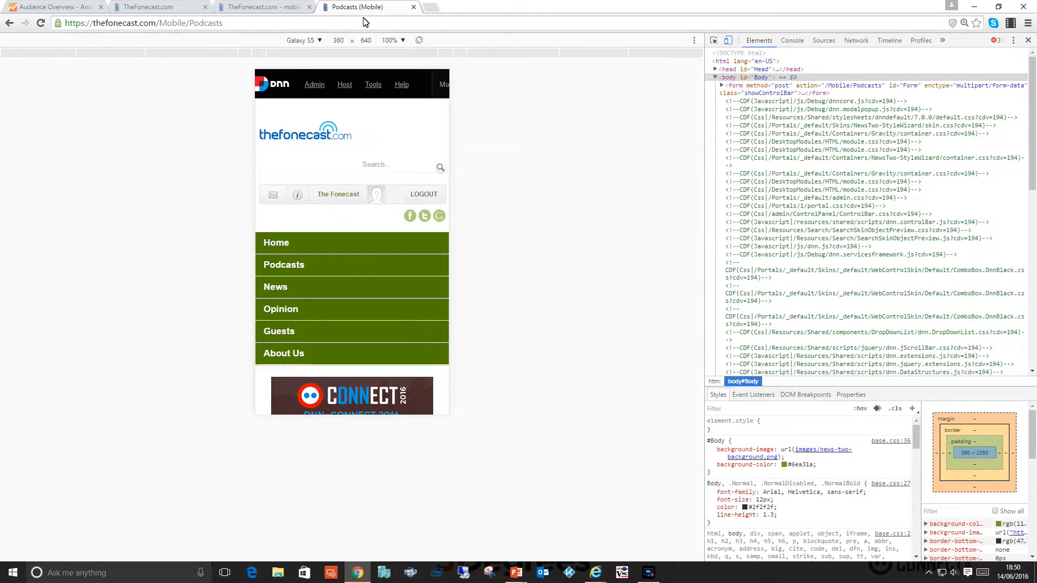
pyautogui.click(279, 12)
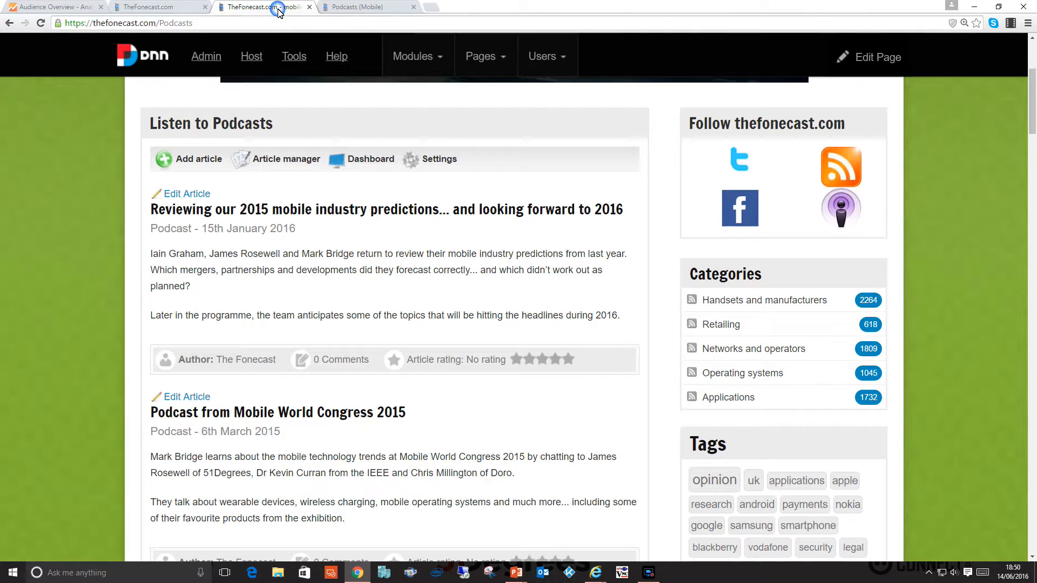
# Open the site's Page Management and expand the hidden Mobile page to show its child pages.
pyautogui.moveTo(207, 54)
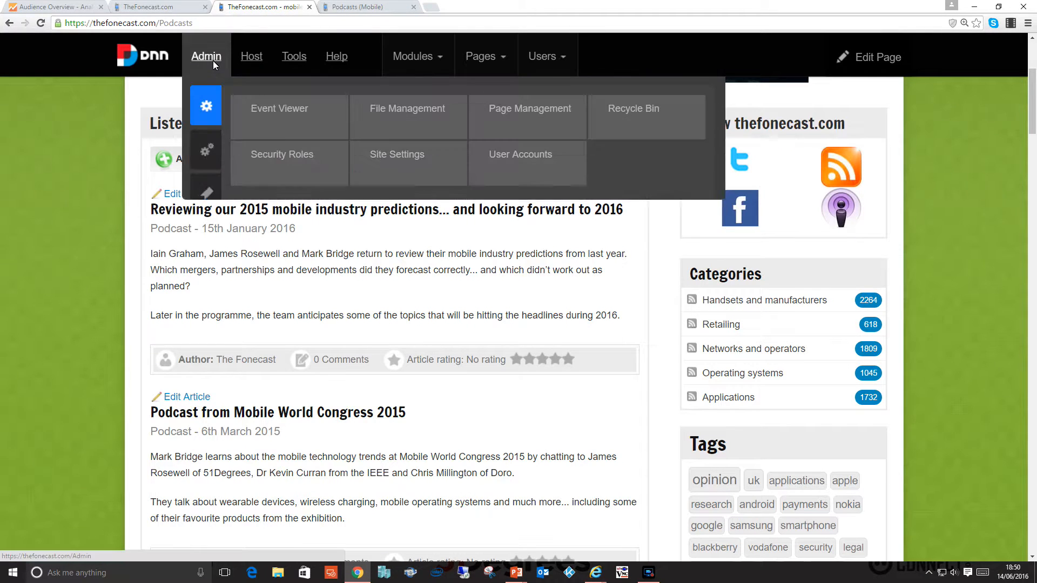
pyautogui.moveTo(215, 141)
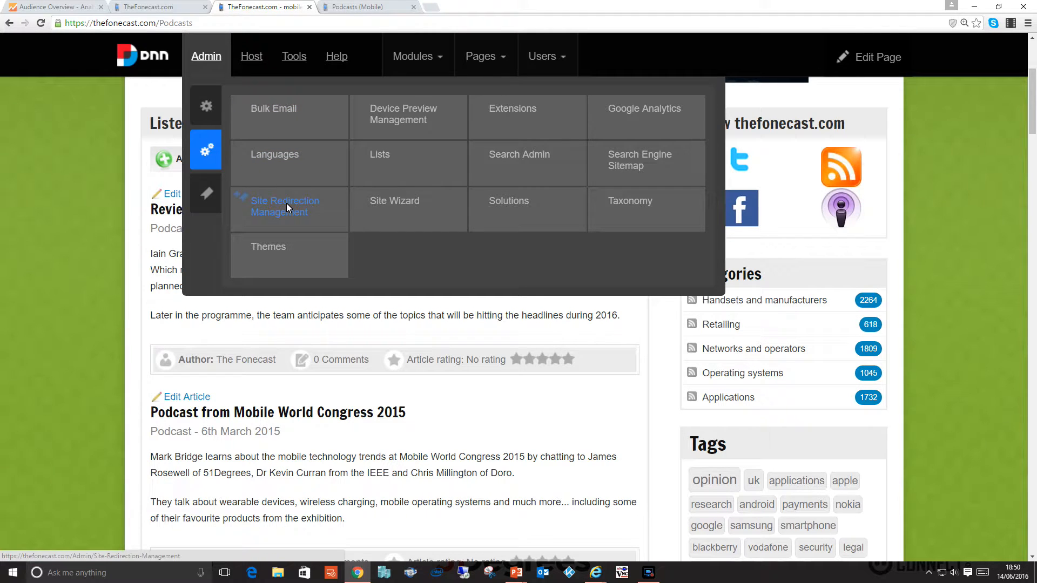
pyautogui.moveTo(206, 106)
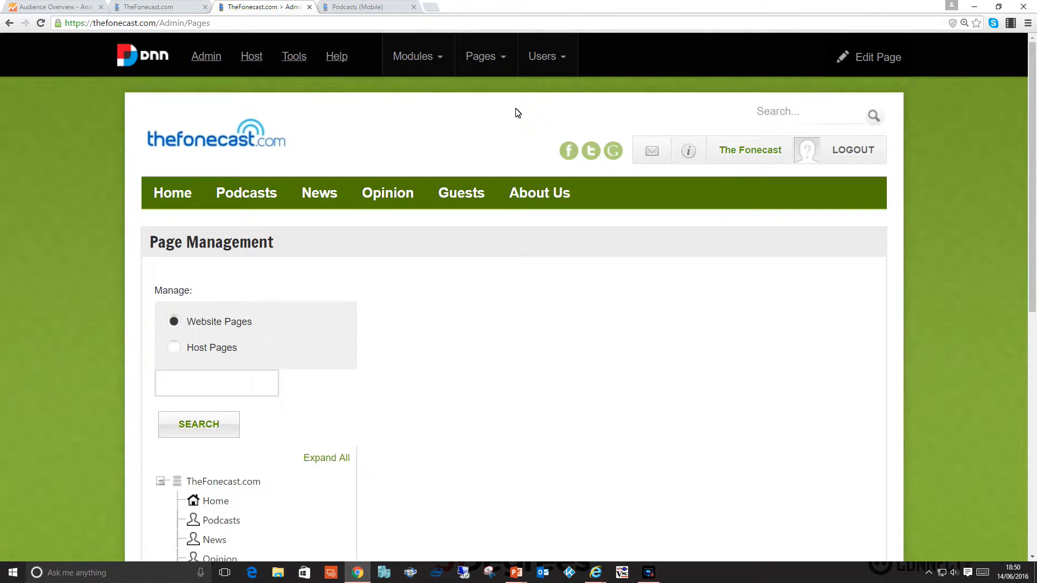
pyautogui.scroll(-6, 407, 250)
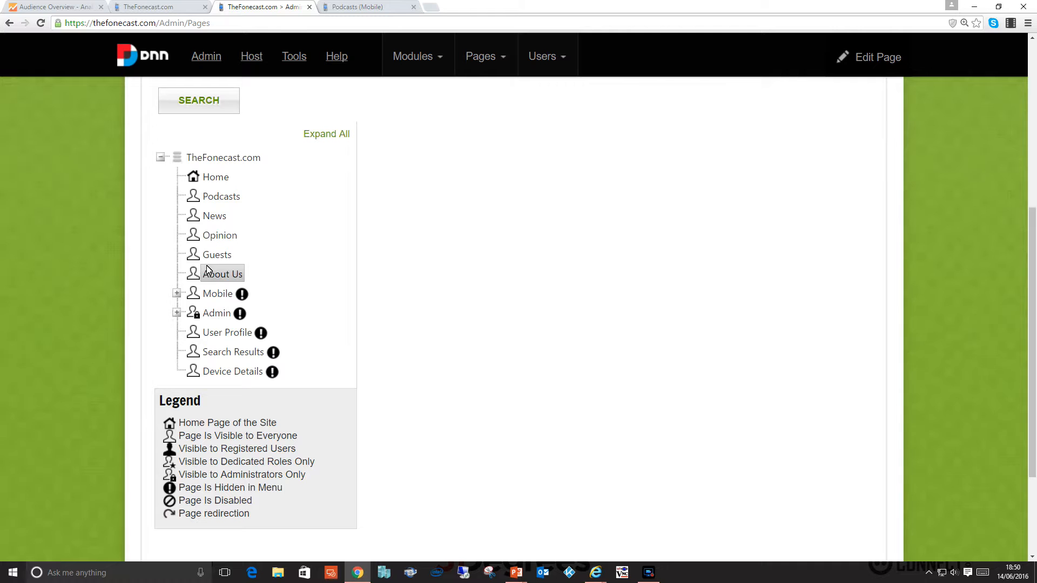
pyautogui.click(176, 294)
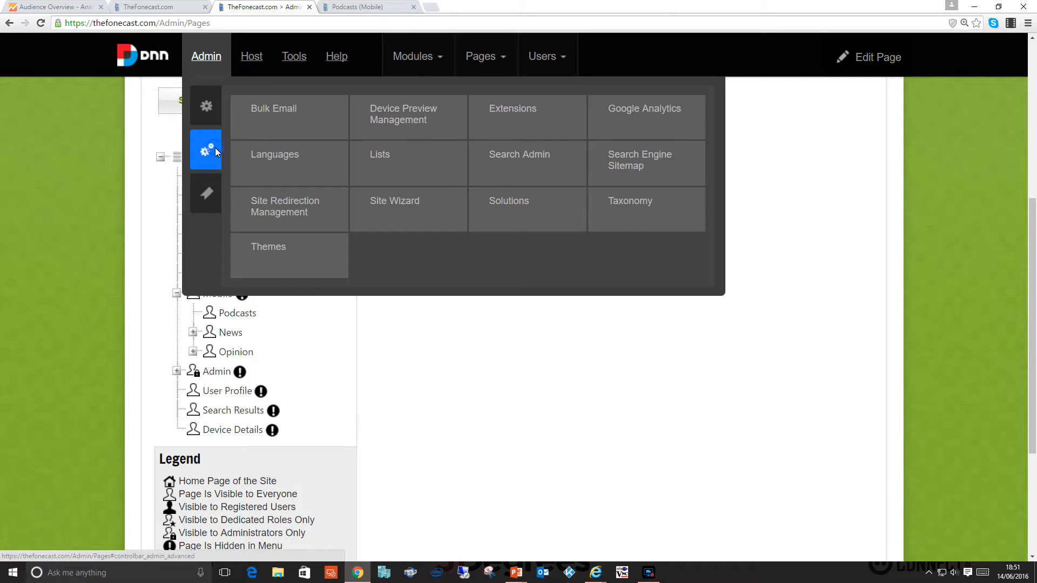
# Open Site Redirection Management and review the list of redirection rules.
pyautogui.click(298, 208)
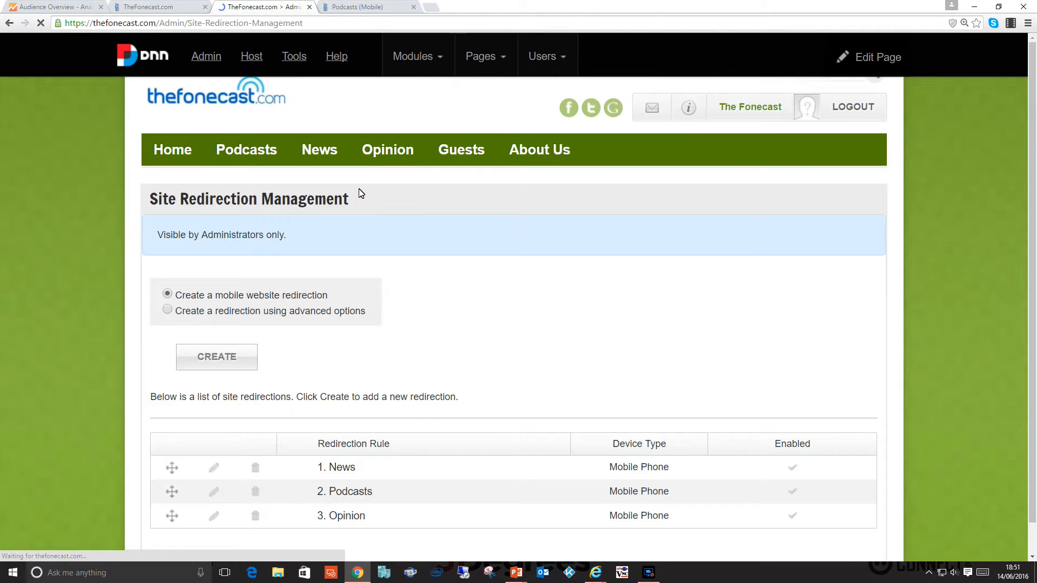
pyautogui.scroll(-3, 361, 193)
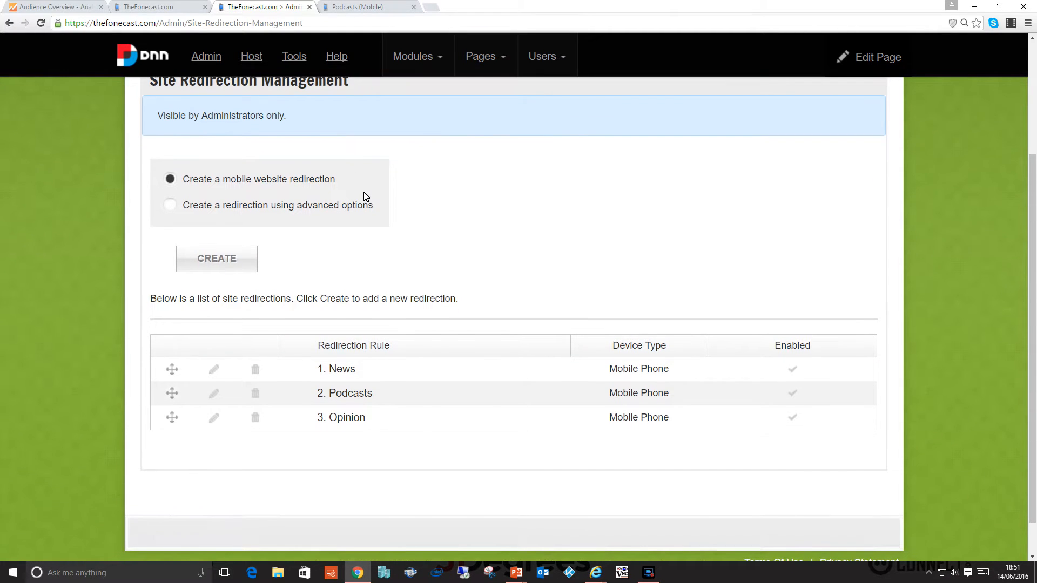
pyautogui.scroll(-1, 332, 253)
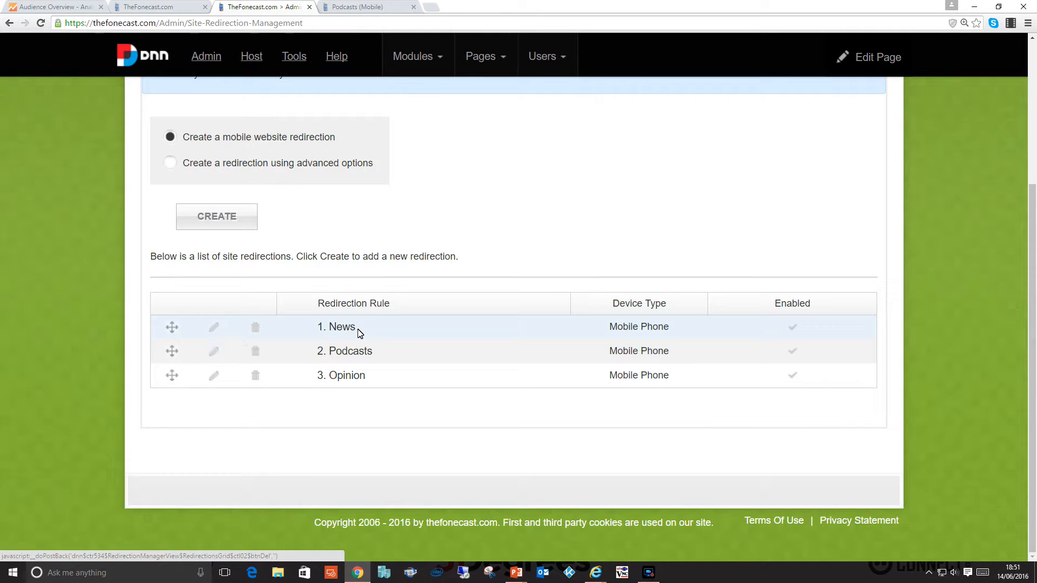
# Open the News redirection rule's settings and examine the page choices for its source and its destination.
pyautogui.click(219, 331)
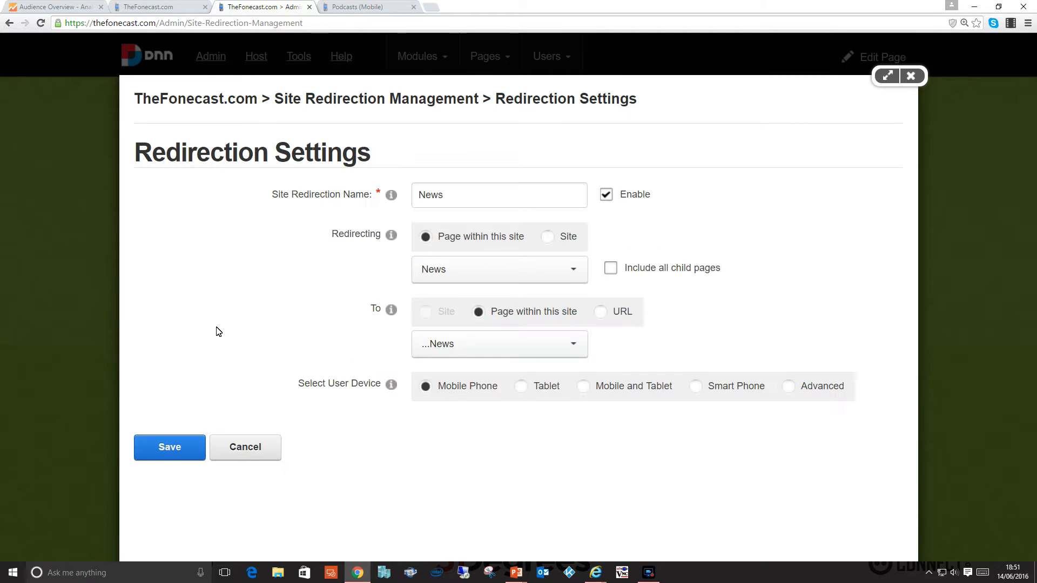
pyautogui.doubleClick(458, 200)
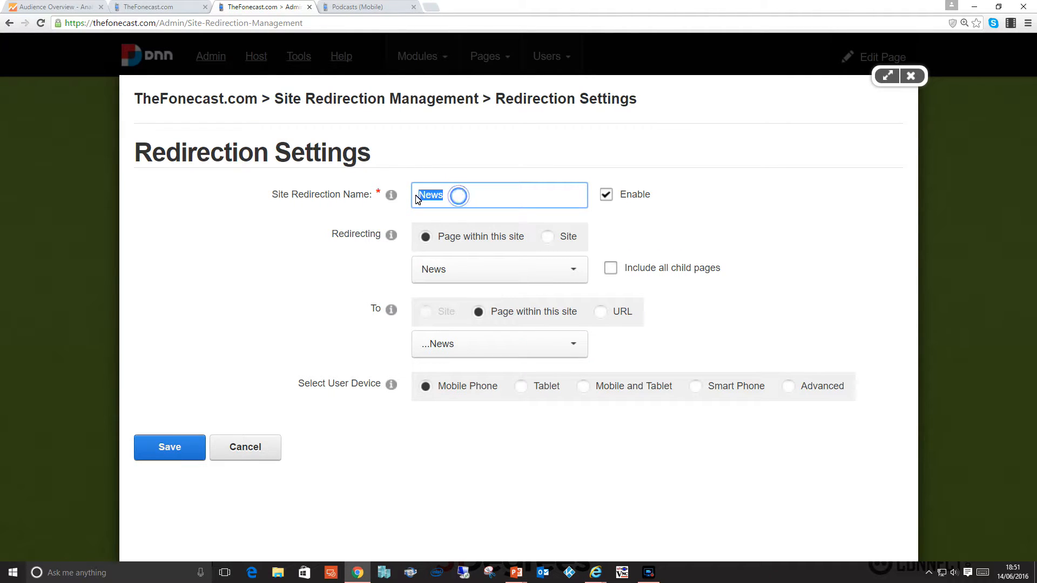
pyautogui.click(574, 273)
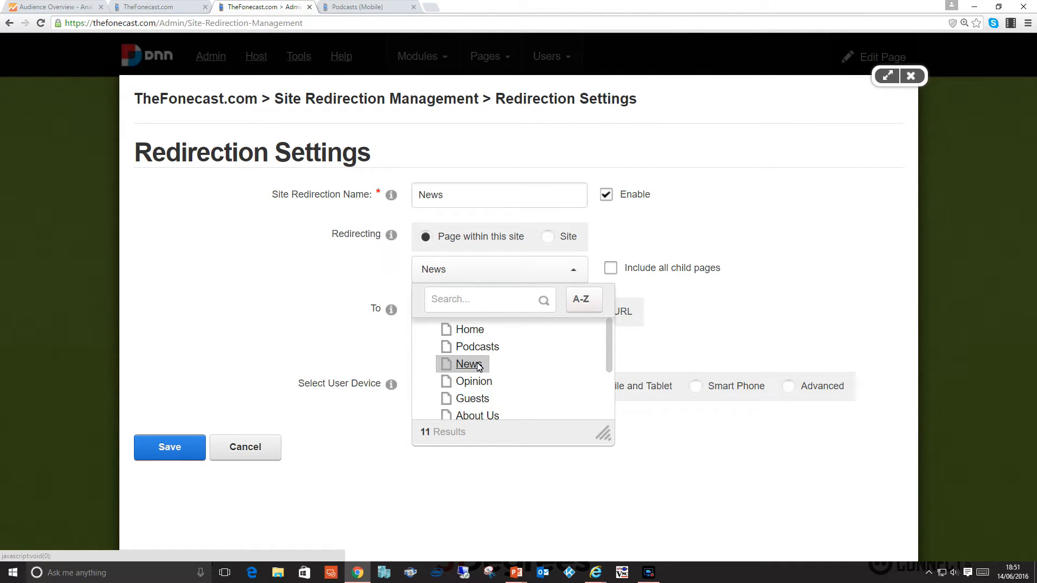
pyautogui.click(695, 316)
pyautogui.click(569, 348)
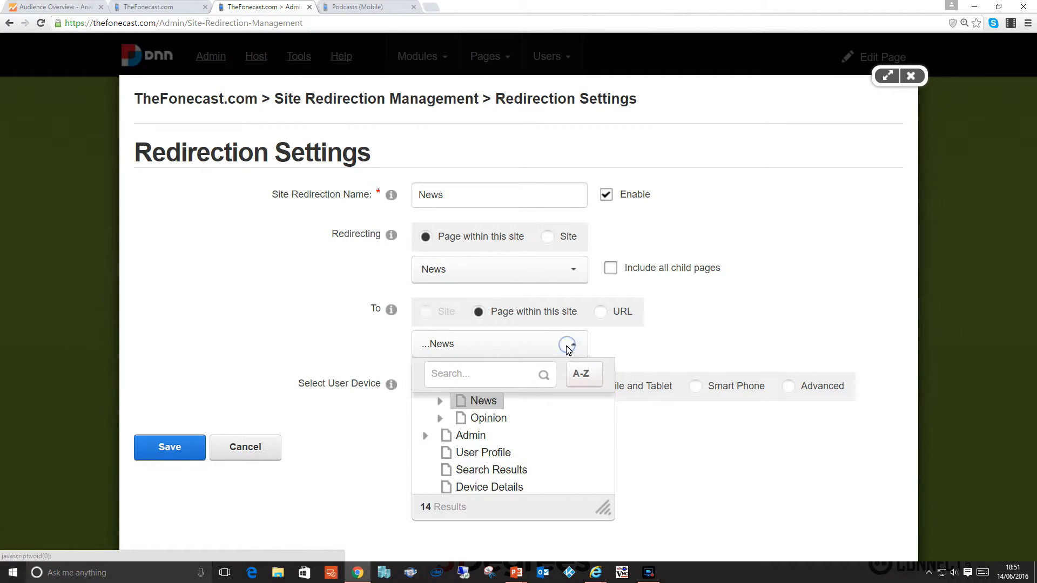
pyautogui.scroll(3, 501, 427)
pyautogui.click(484, 426)
pyautogui.click(716, 339)
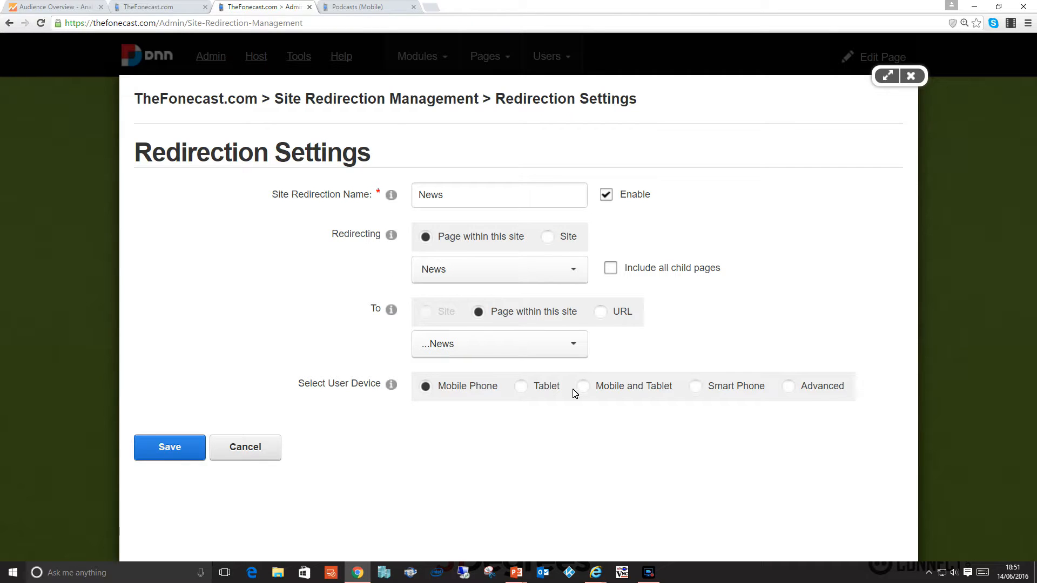
# Choose the Advanced user device option for the News redirection, review the available capabilities, and leave the settings without saving.
pyautogui.click(789, 386)
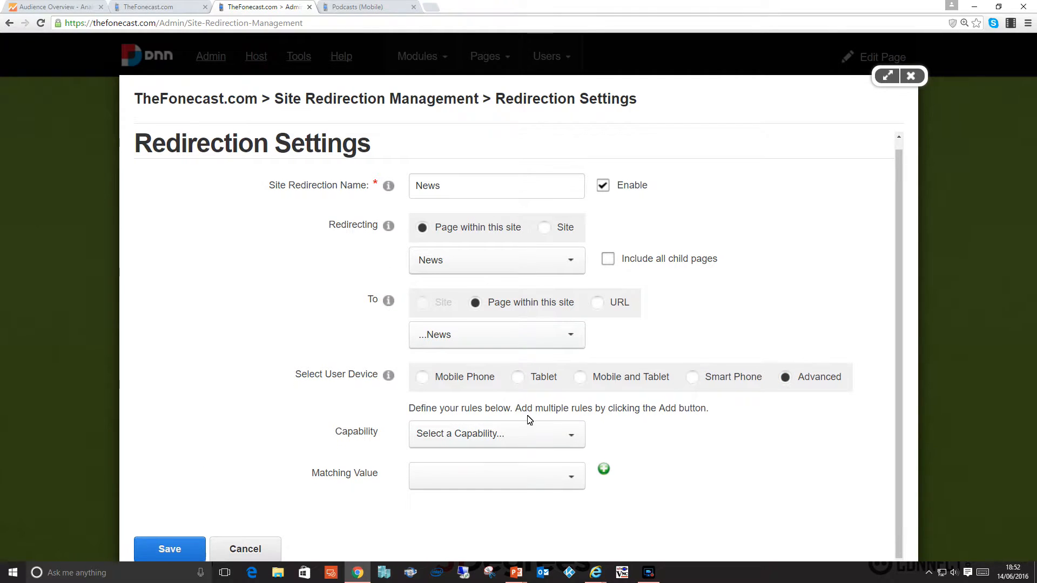
pyautogui.click(568, 434)
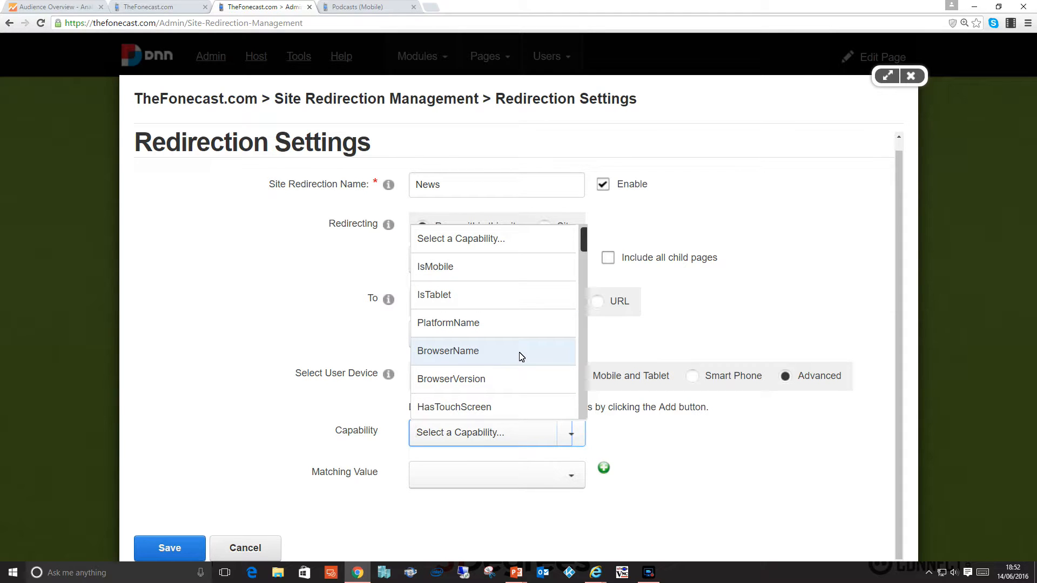
pyautogui.click(655, 341)
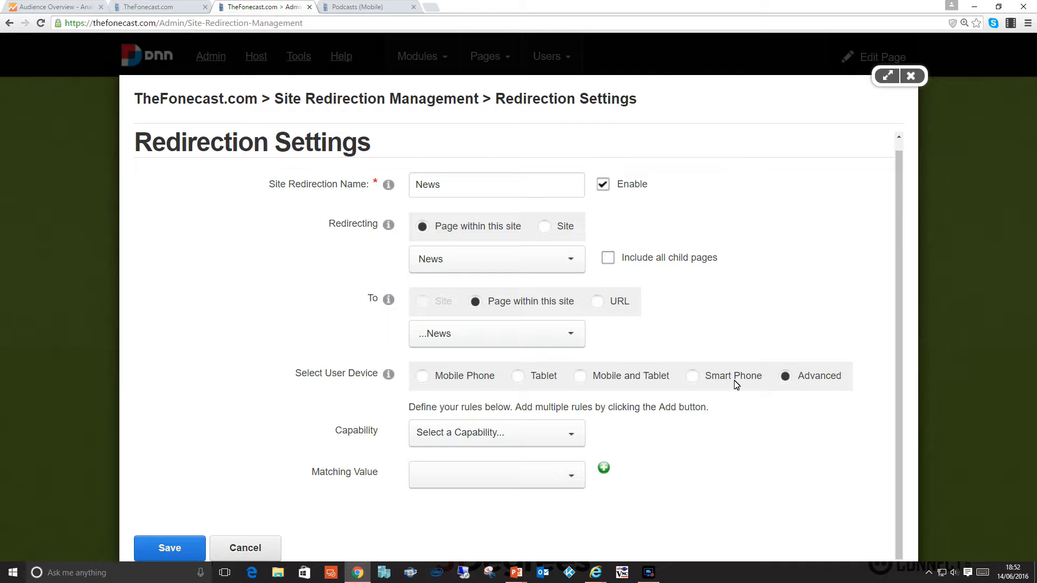
pyautogui.click(250, 546)
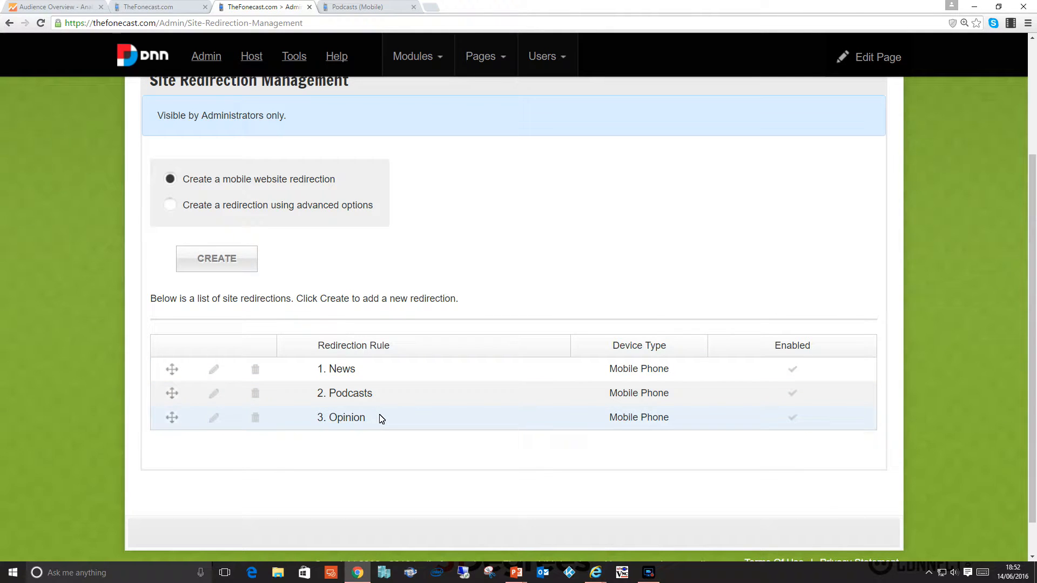
pyautogui.scroll(3, 382, 419)
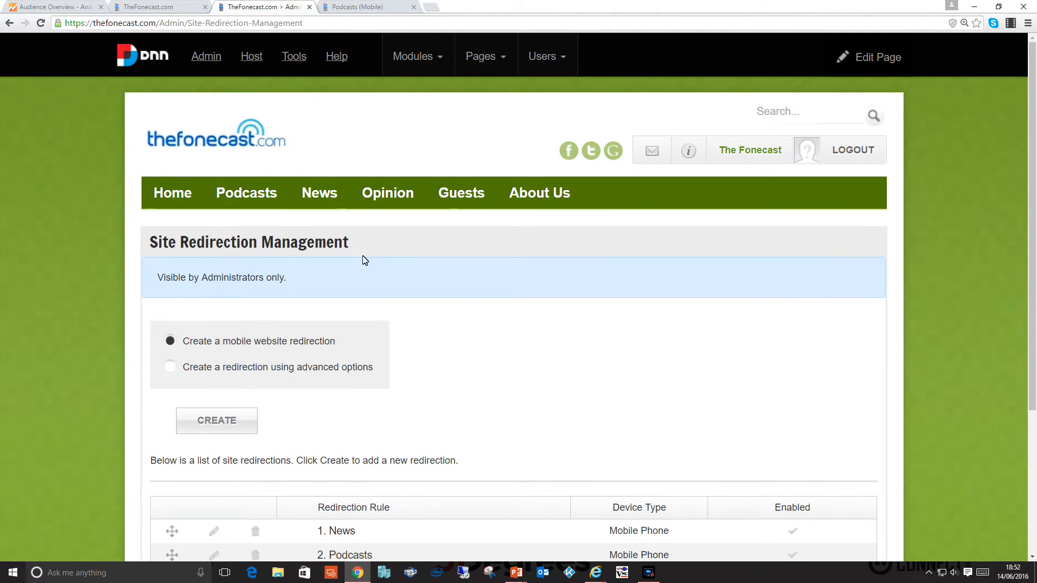
# In the Galaxy S5 emulation tab, load thefonecast.com/news to test the redirection and highlight the path of the resulting address.
pyautogui.click(343, 7)
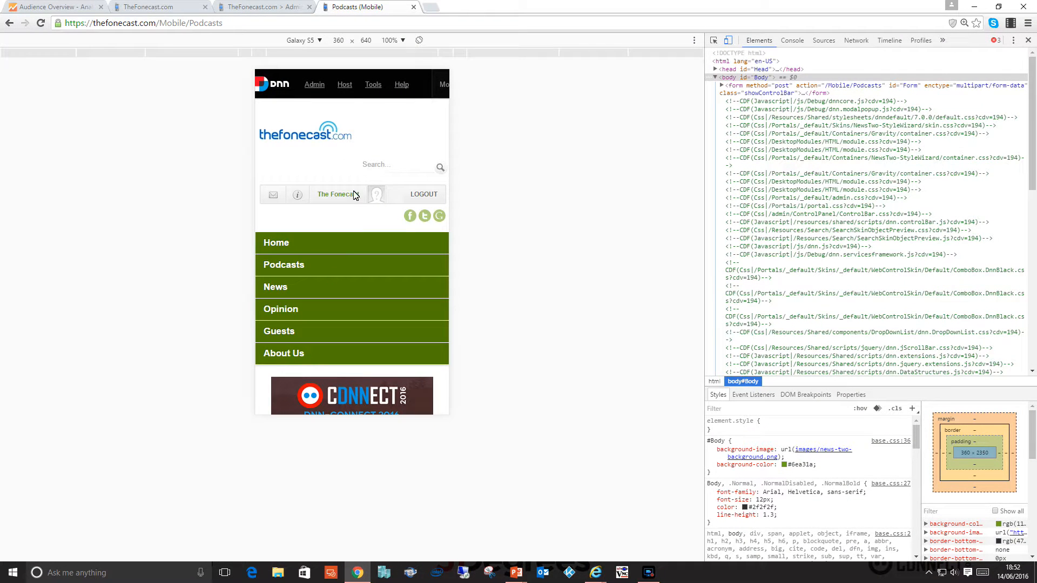
pyautogui.click(167, 30)
pyautogui.moveTo(156, 24); pyautogui.dragTo(286, 26)
pyautogui.write('/')
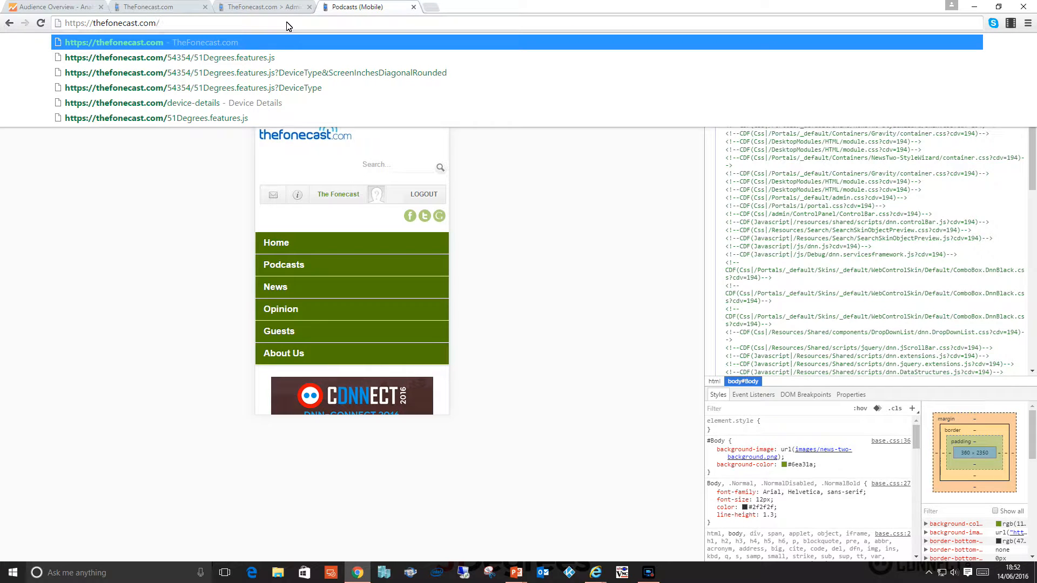
pyautogui.write('news')
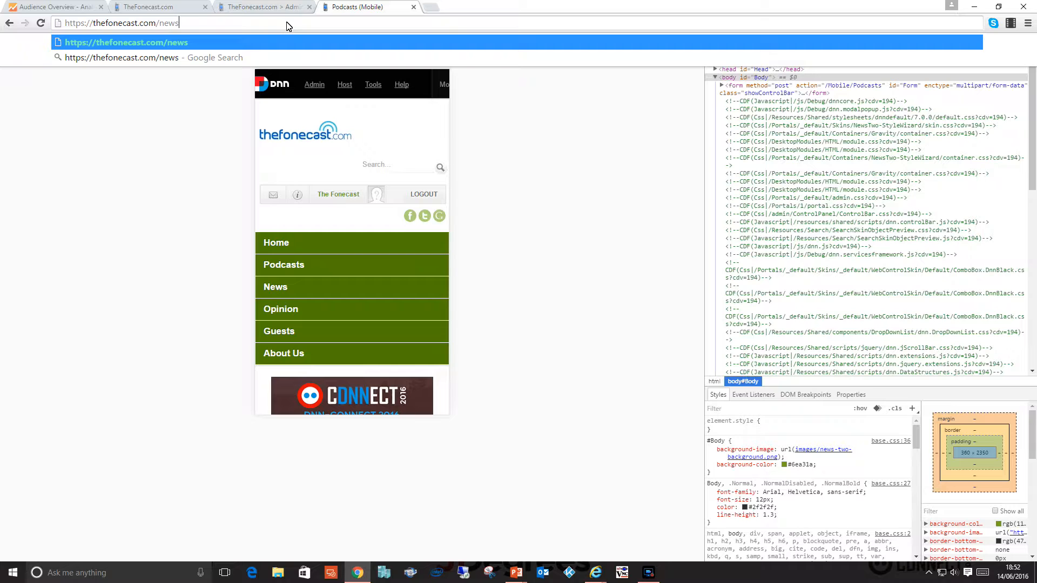
pyautogui.press('Return')
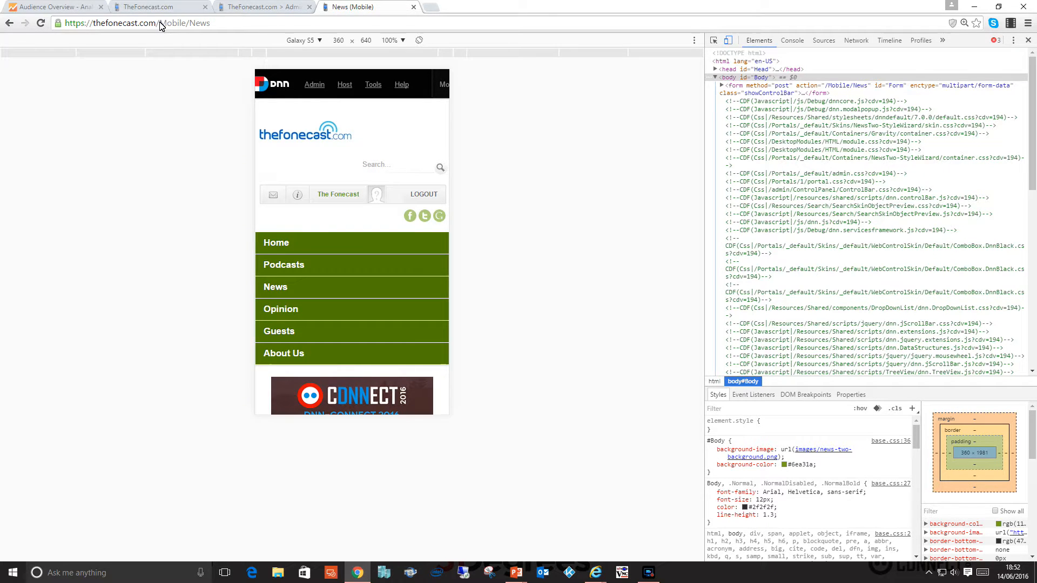
pyautogui.moveTo(215, 23); pyautogui.dragTo(158, 24)
pyautogui.click(214, 23)
# Examine the mobile News page from its banner and Latest news list down to the Explore Further section and footer.
pyautogui.scroll(-13, 358, 227)
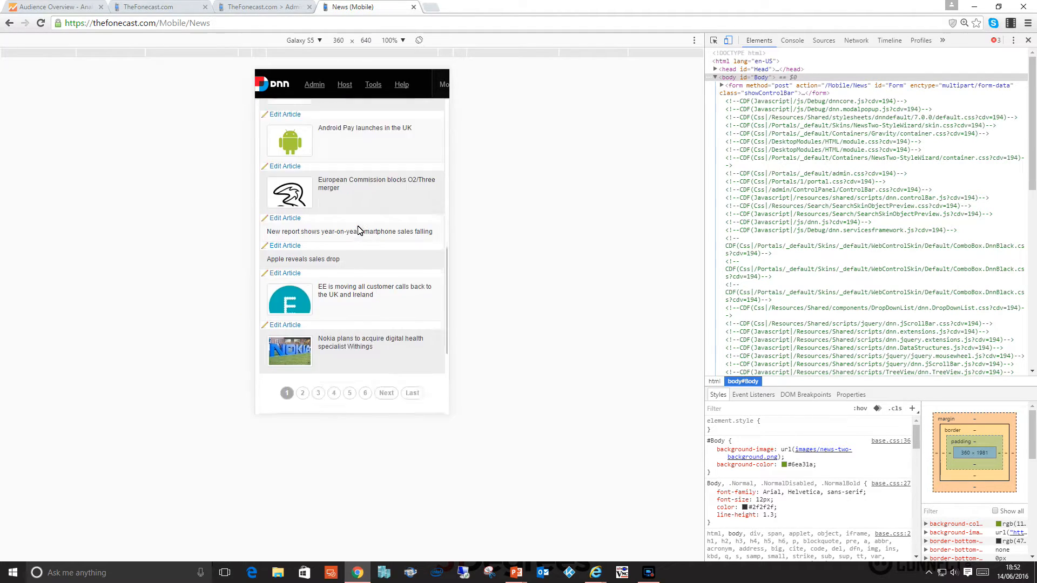
pyautogui.scroll(-2, 359, 230)
pyautogui.scroll(4, 358, 230)
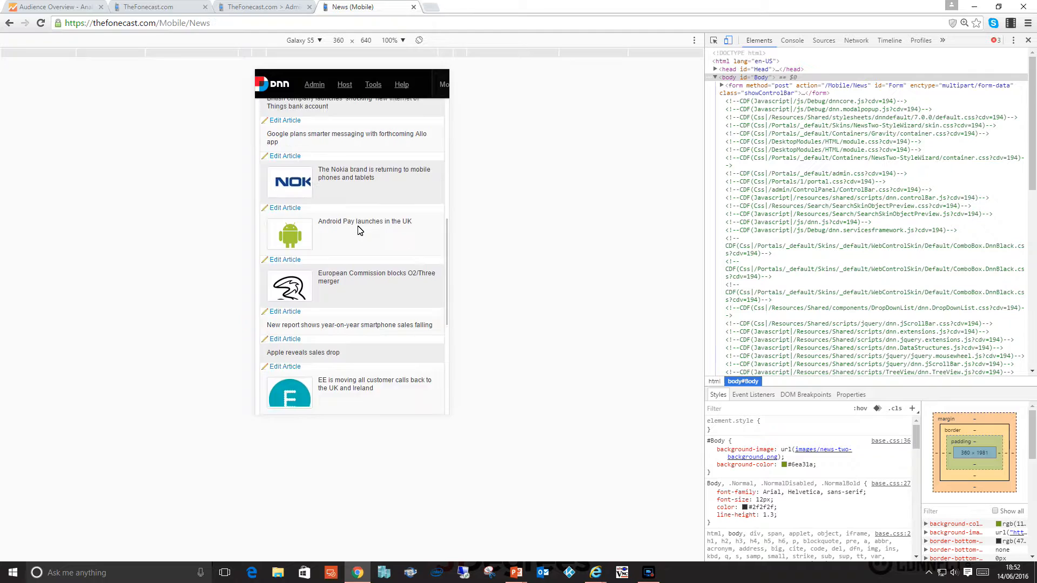
pyautogui.scroll(4, 358, 230)
pyautogui.scroll(-1, 358, 231)
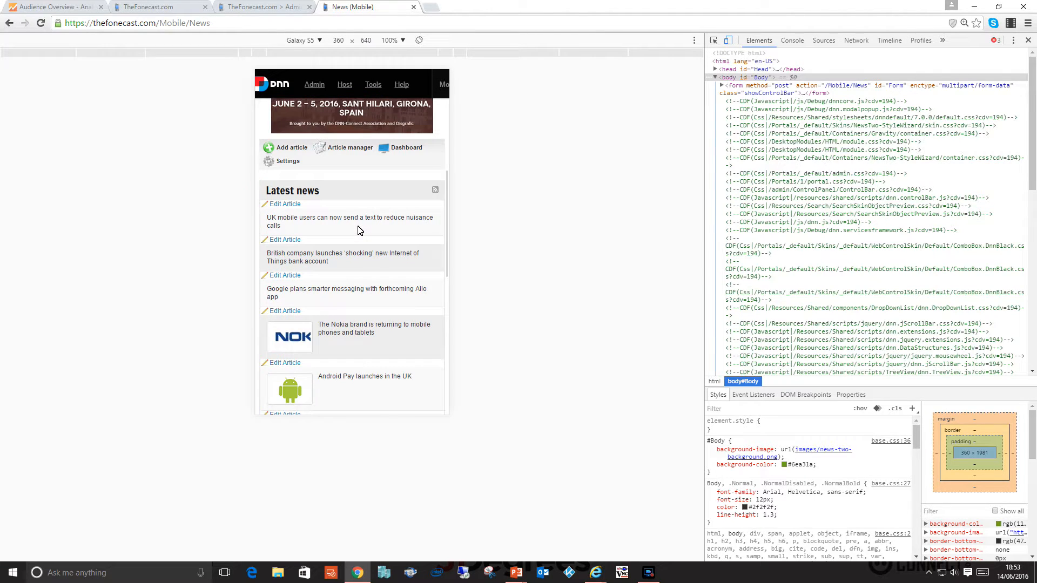
pyautogui.scroll(1, 358, 229)
pyautogui.scroll(-1, 358, 230)
pyautogui.scroll(-2, 336, 230)
pyautogui.scroll(-5, 335, 229)
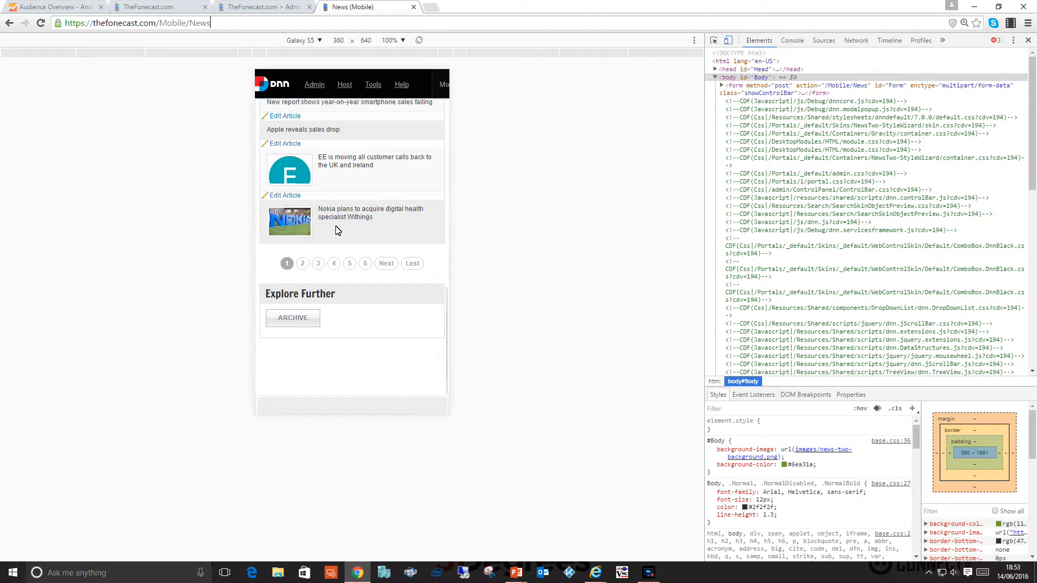
pyautogui.scroll(-2, 336, 229)
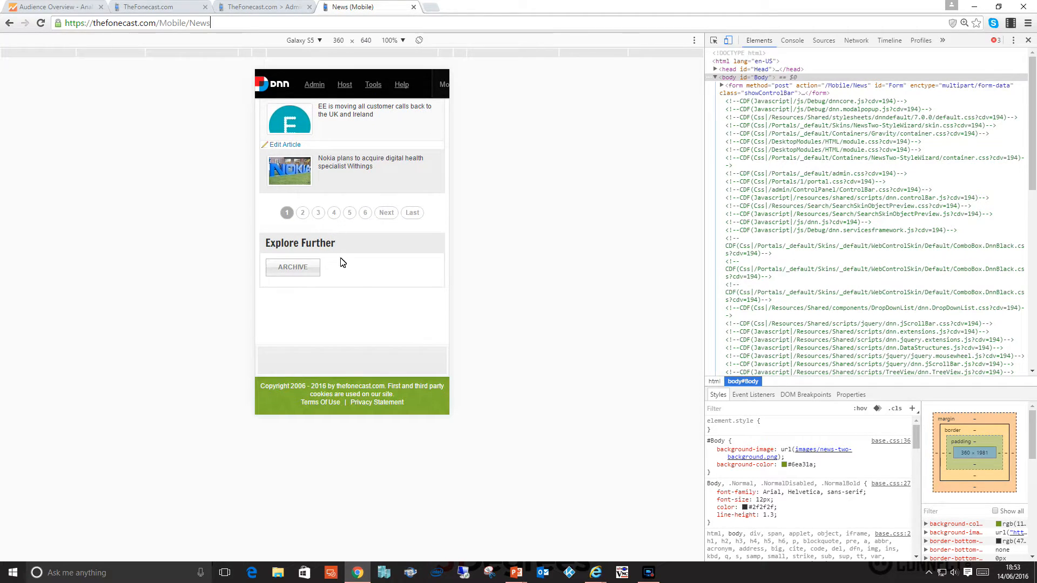
# Open the mobile news Archive page and review its monthly list and calendar.
pyautogui.click(294, 269)
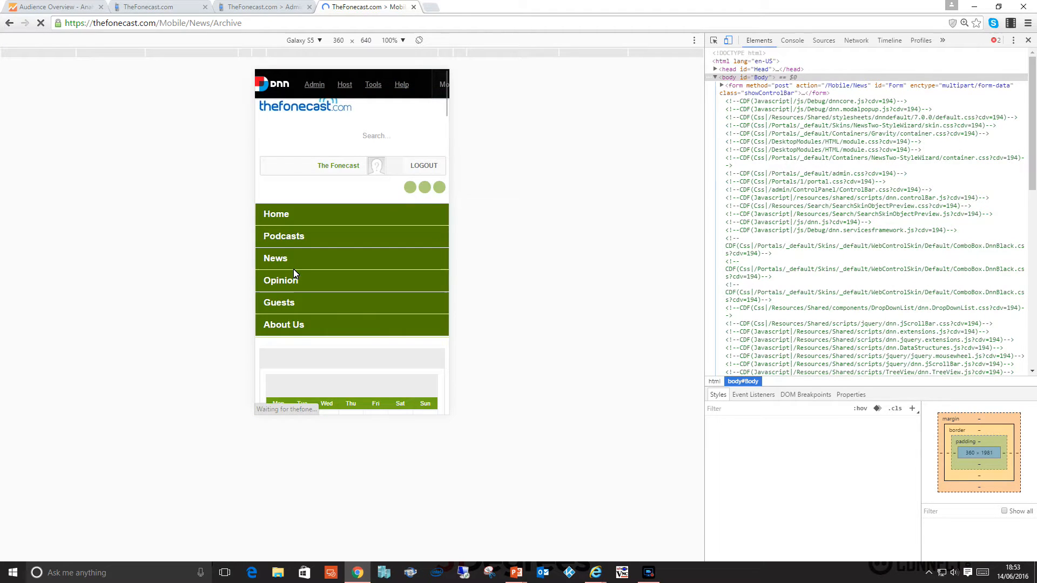
pyautogui.scroll(-2, 334, 257)
pyautogui.scroll(-15, 335, 259)
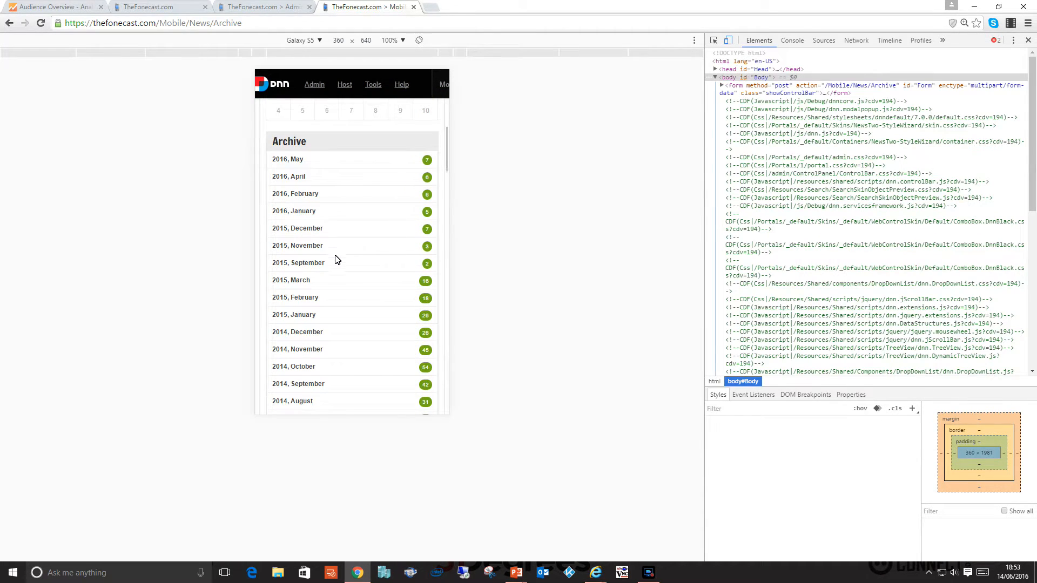
pyautogui.scroll(-15, 335, 260)
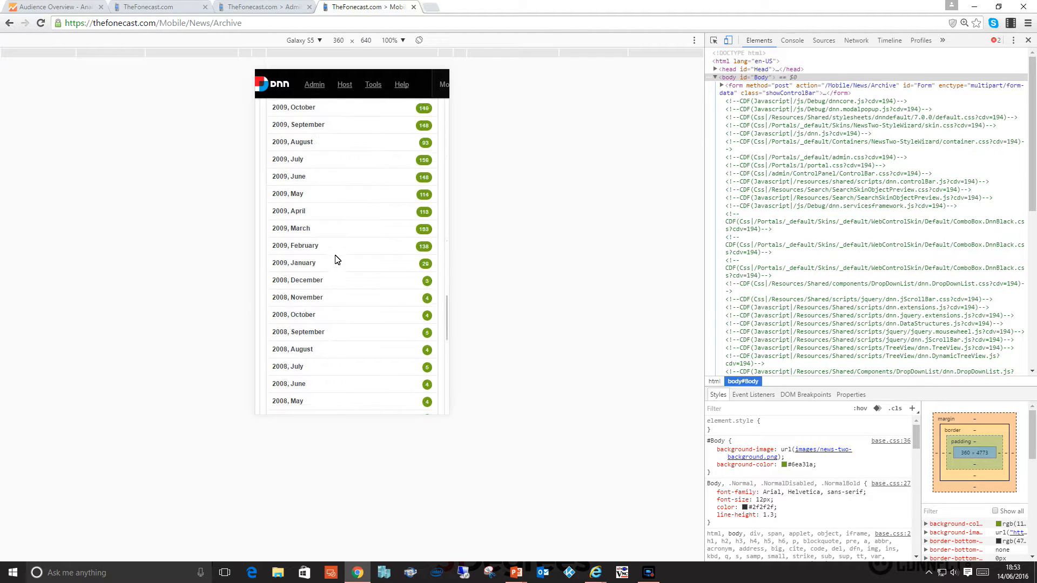
pyautogui.scroll(15, 335, 260)
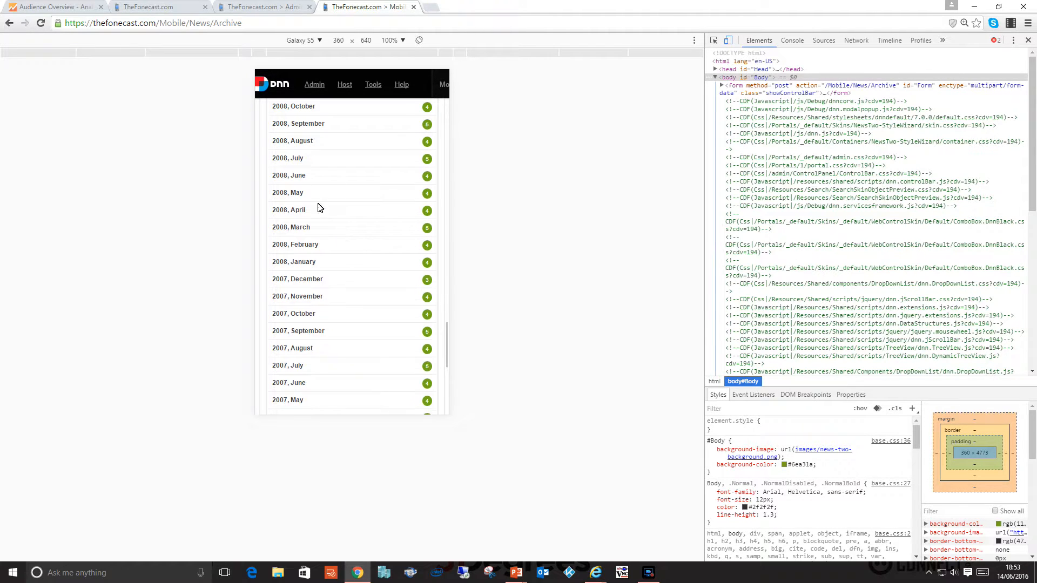
pyautogui.scroll(10, 319, 201)
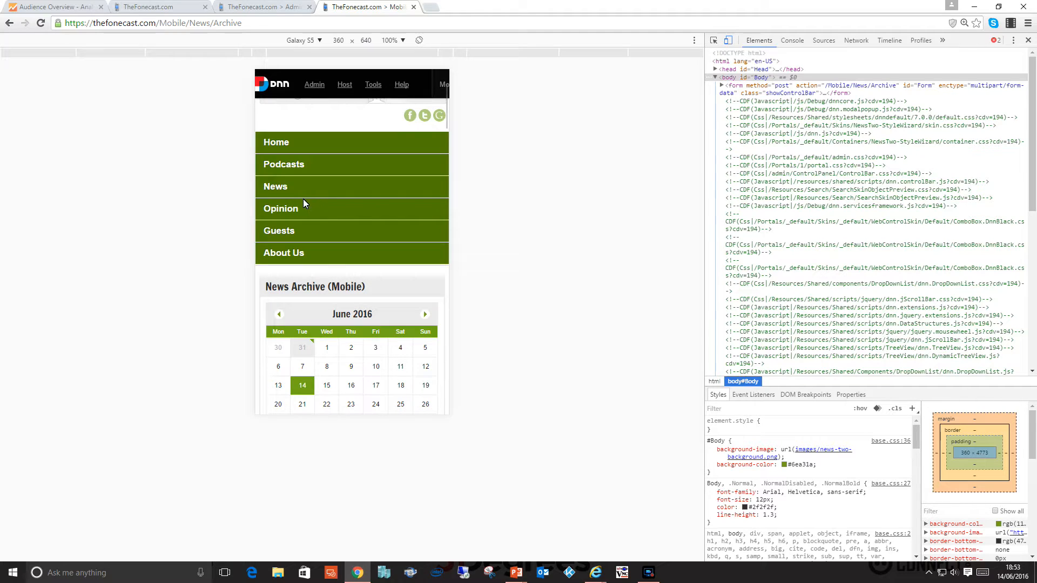
# Return to the mobile News page to view its banner, and load thefonecast.com/mobile/news in the desktop Site Redirection Management tab.
pyautogui.click(296, 188)
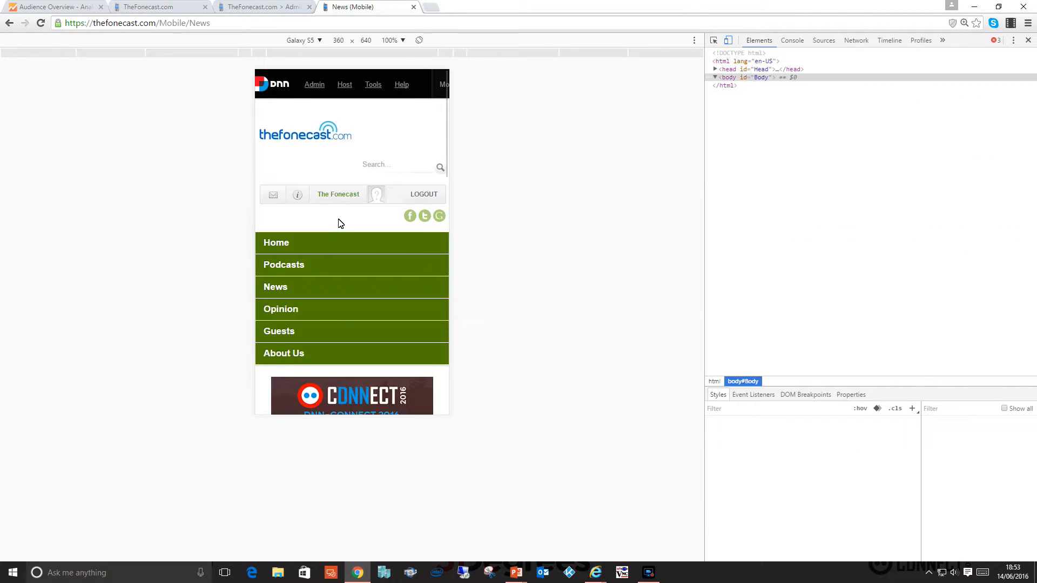
pyautogui.scroll(-3, 338, 218)
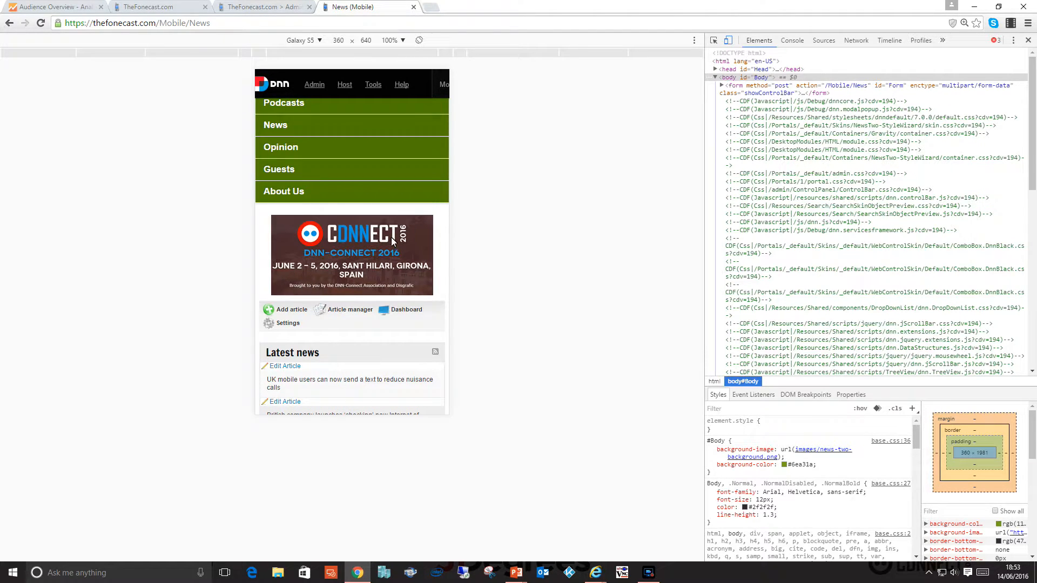
pyautogui.click(267, 7)
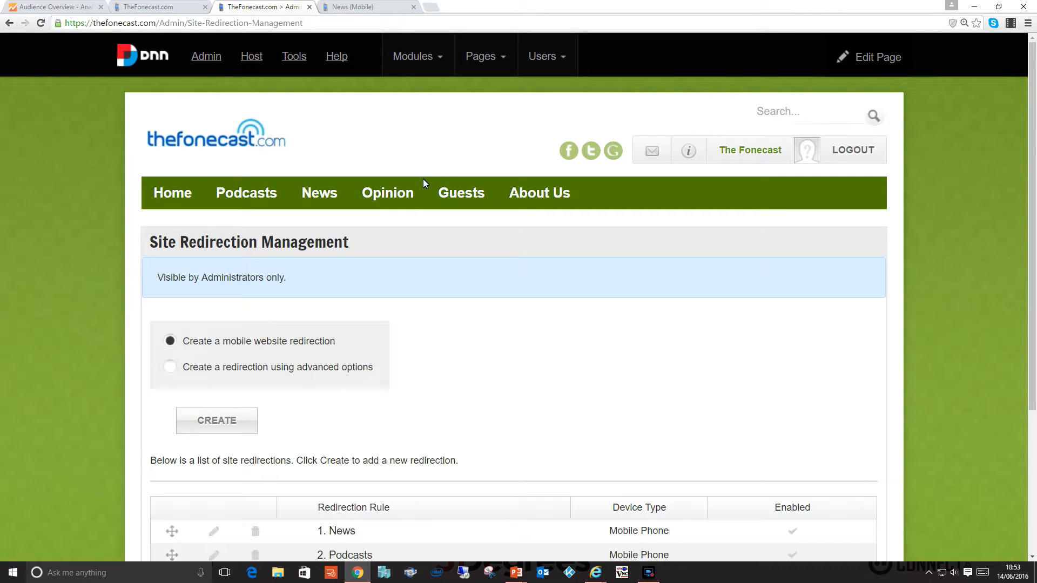
pyautogui.moveTo(167, 22); pyautogui.dragTo(447, 32)
pyautogui.write('mobile/news')
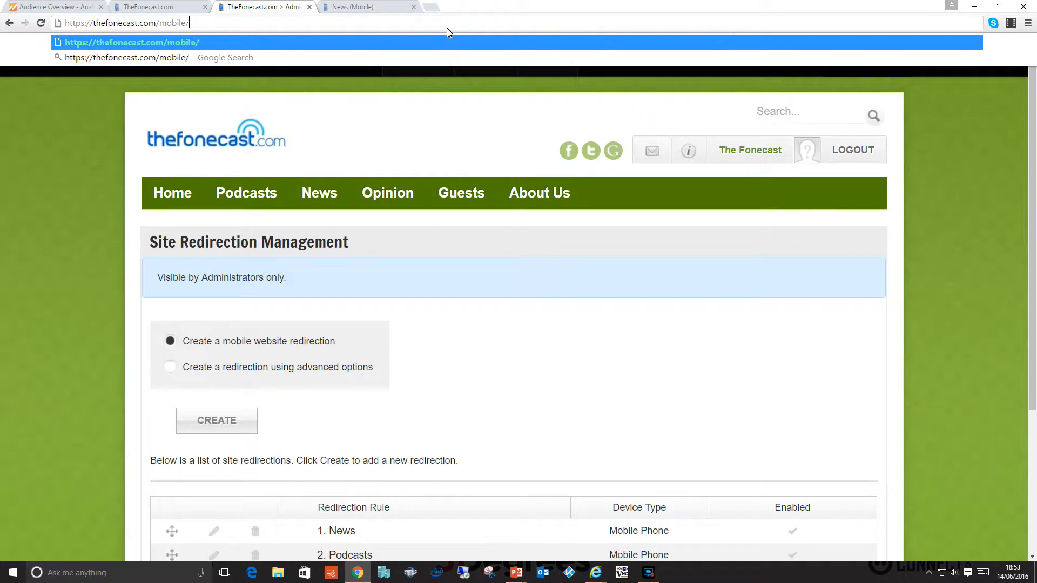
pyautogui.press('Return')
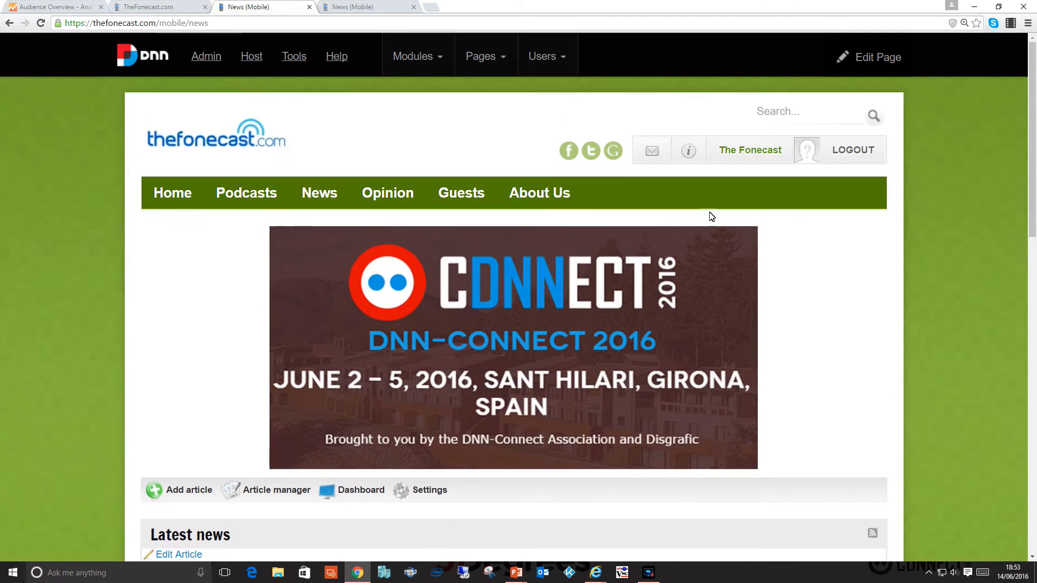
# Put the mobile News page into edit mode and open the banner module's content in HTML view.
pyautogui.moveTo(885, 59)
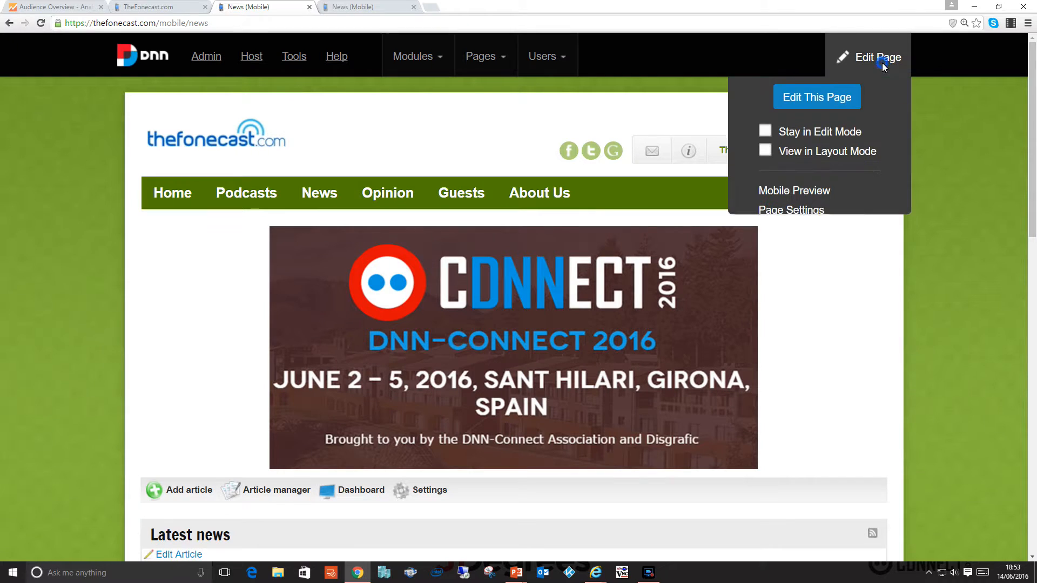
pyautogui.click(824, 105)
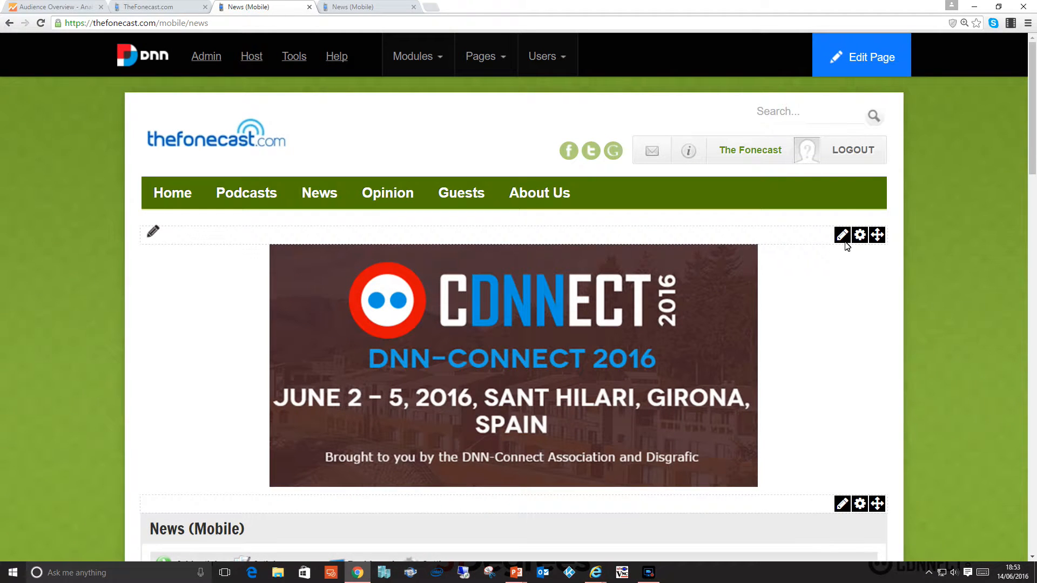
pyautogui.moveTo(846, 246)
pyautogui.click(771, 263)
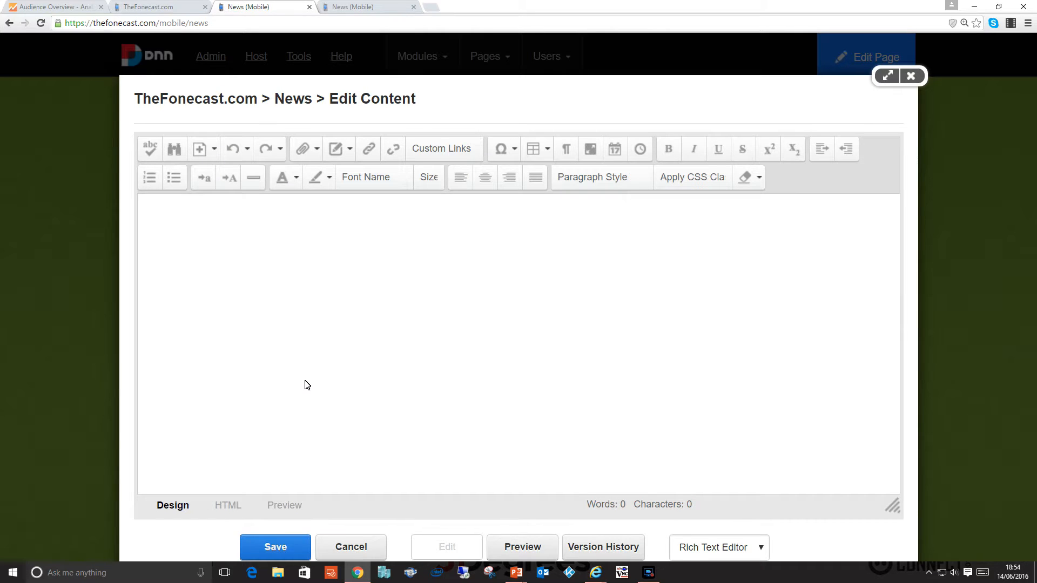
pyautogui.click(223, 505)
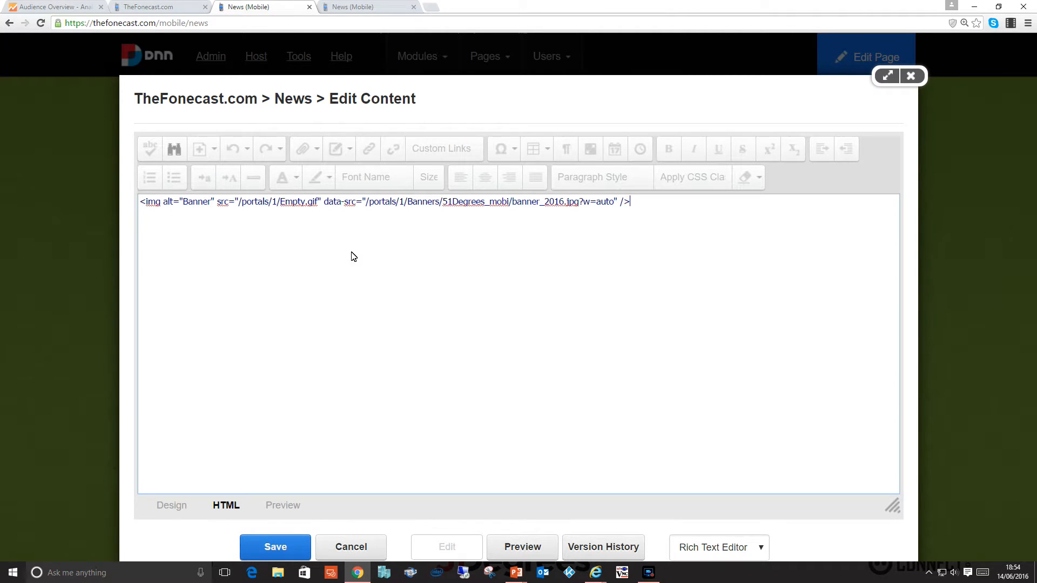
# Highlight the banner's full img tag and its src attribute in the HTML to examine how the image is referenced.
pyautogui.moveTo(630, 205); pyautogui.dragTo(56, 202)
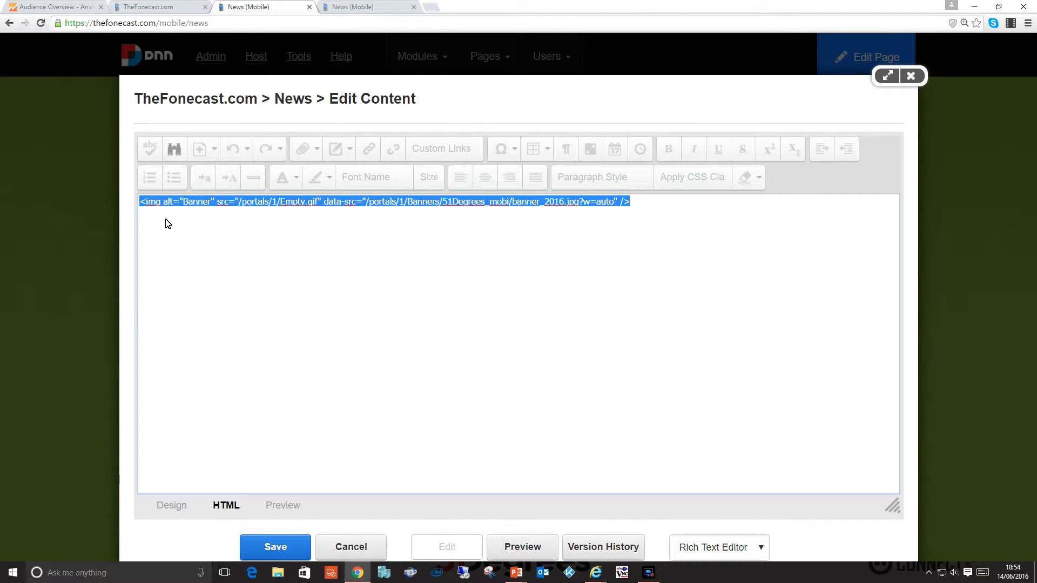
pyautogui.click(211, 226)
pyautogui.moveTo(216, 206); pyautogui.dragTo(320, 205)
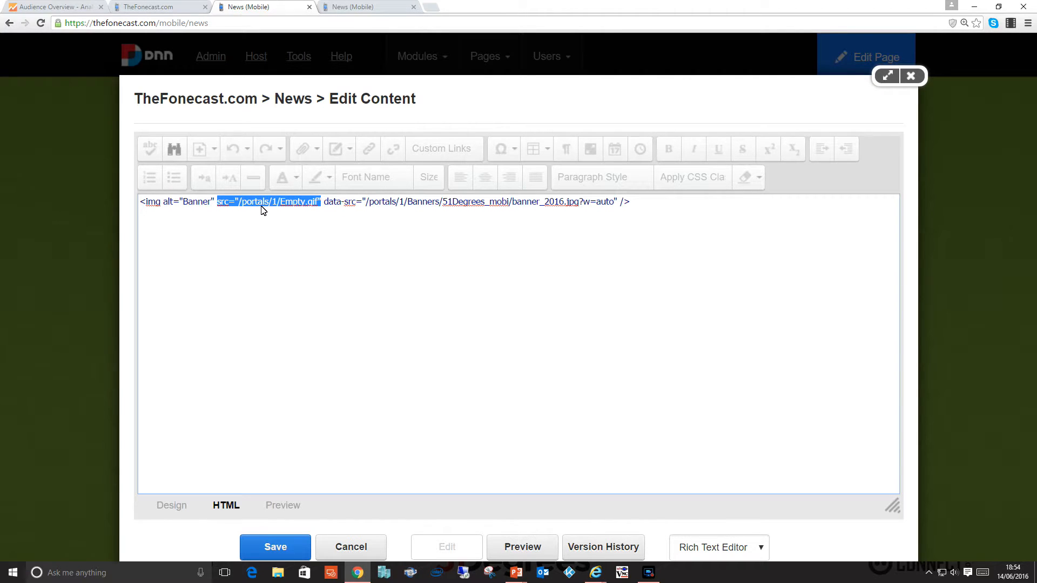
pyautogui.click(314, 206)
# Copy the file name Empty.gif from the banner's src attribute and open thefonecast.com/Empty.gif in a new browser tab.
pyautogui.moveTo(319, 206); pyautogui.dragTo(284, 205)
pyautogui.hotkey('ctrl', 'c')
pyautogui.hotkey('ctrl', 't')
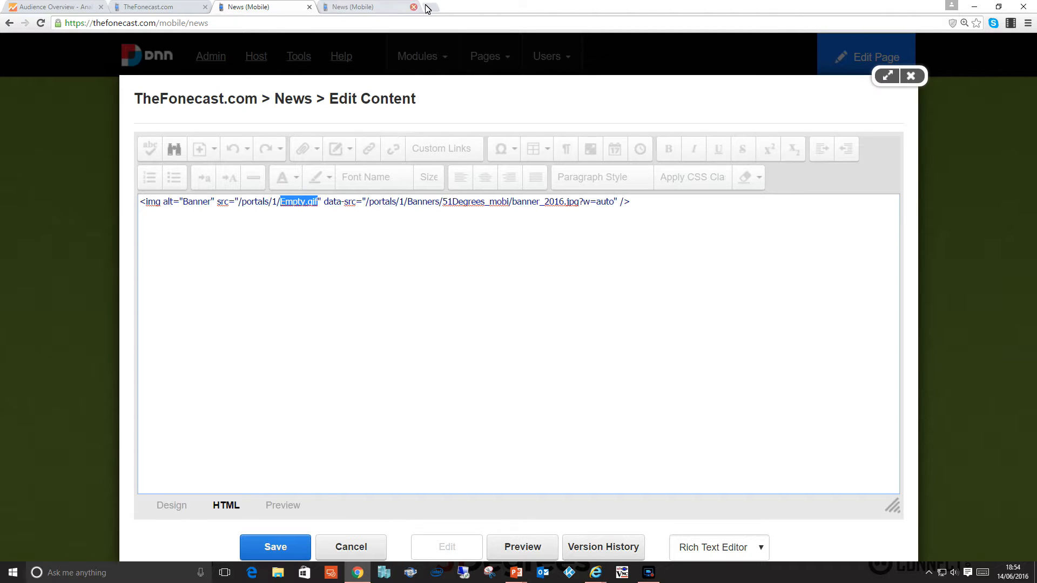
pyautogui.write('thefonecast.com/')
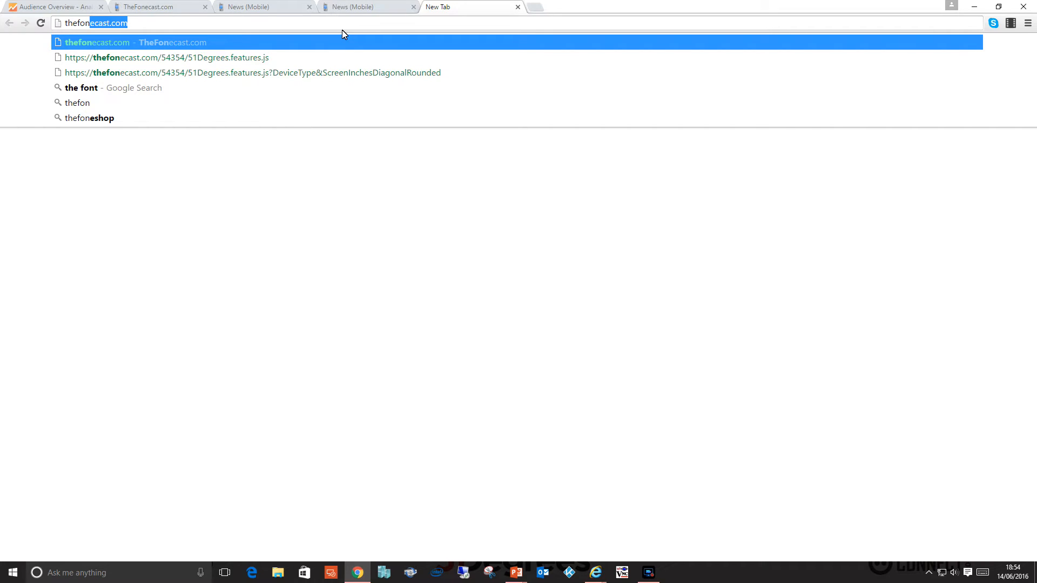
pyautogui.hotkey('ctrl', 'v')
pyautogui.press('Return')
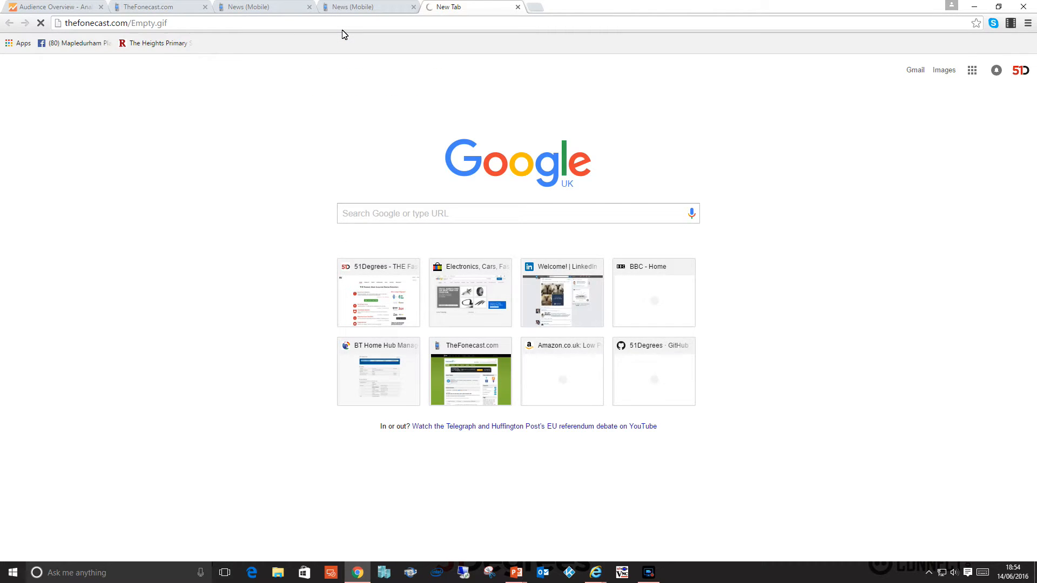
# Insert the made-up folder fsdfsdf before the file name in the address and load thefonecast.com/fsdfsdf/Empty.gif.
pyautogui.doubleClick(130, 25)
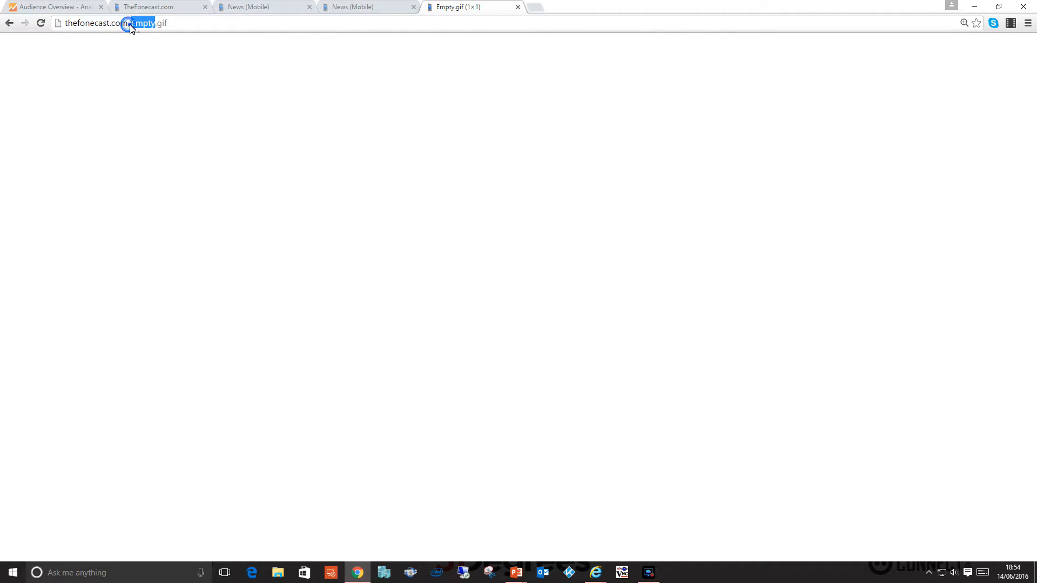
pyautogui.press('Left')
pyautogui.write('fsdfsdf/')
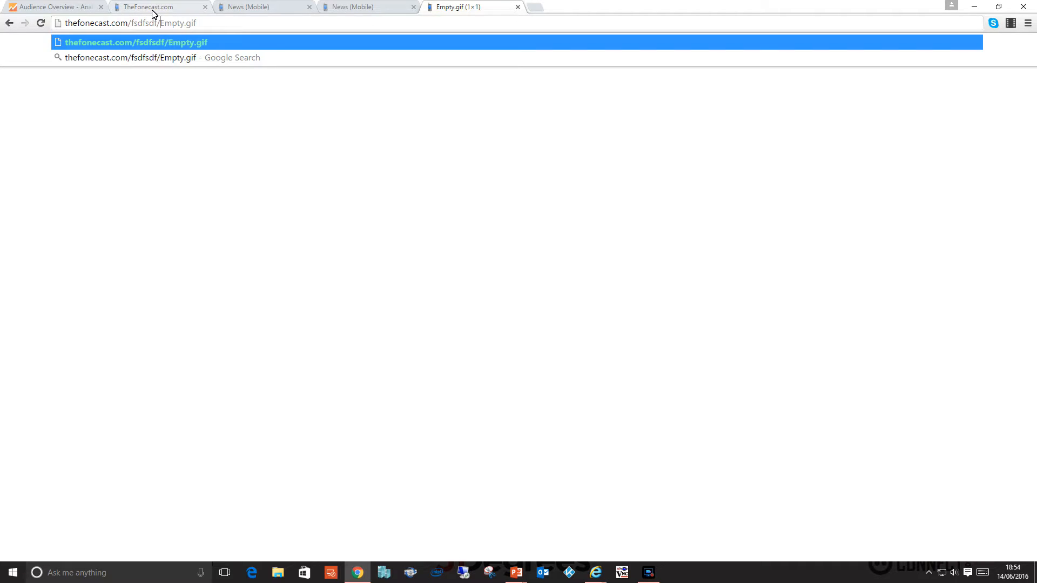
pyautogui.press('Return')
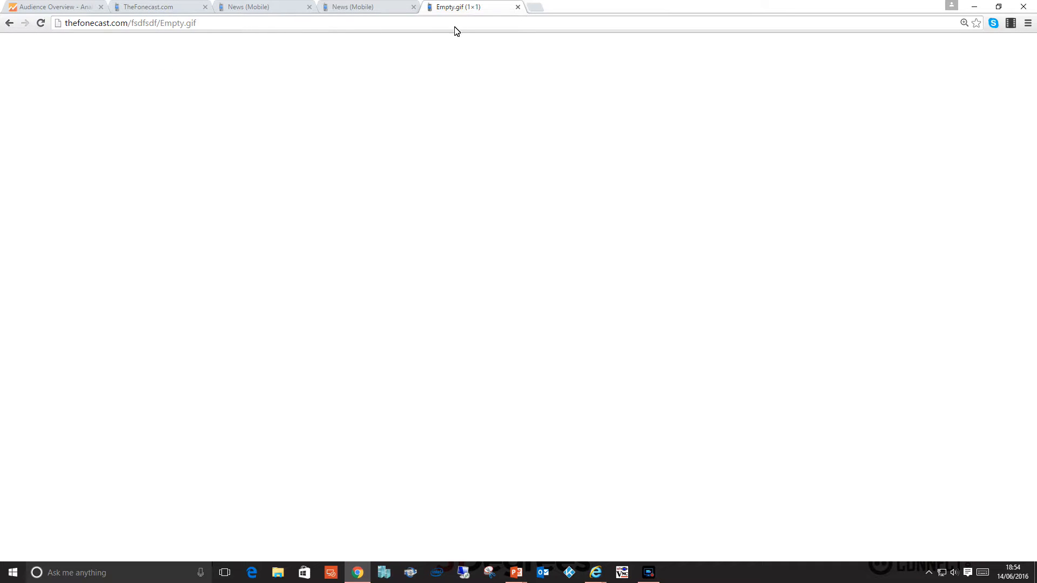
# Return to the banner's HTML on the desktop News page and highlight its src portion and its data-src attribute for comparison.
pyautogui.click(364, 7)
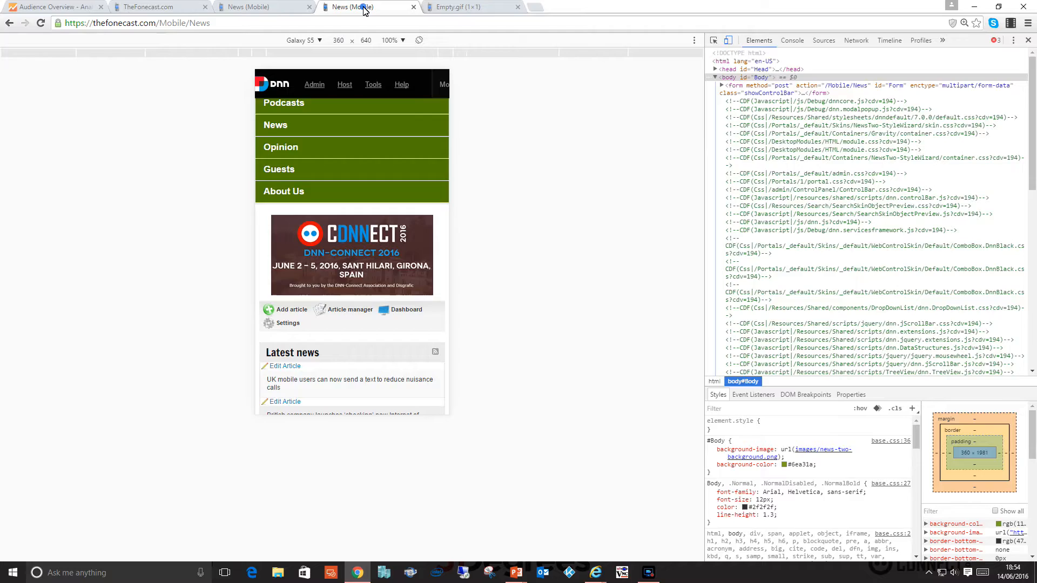
pyautogui.click(258, 8)
pyautogui.moveTo(322, 203); pyautogui.dragTo(128, 202)
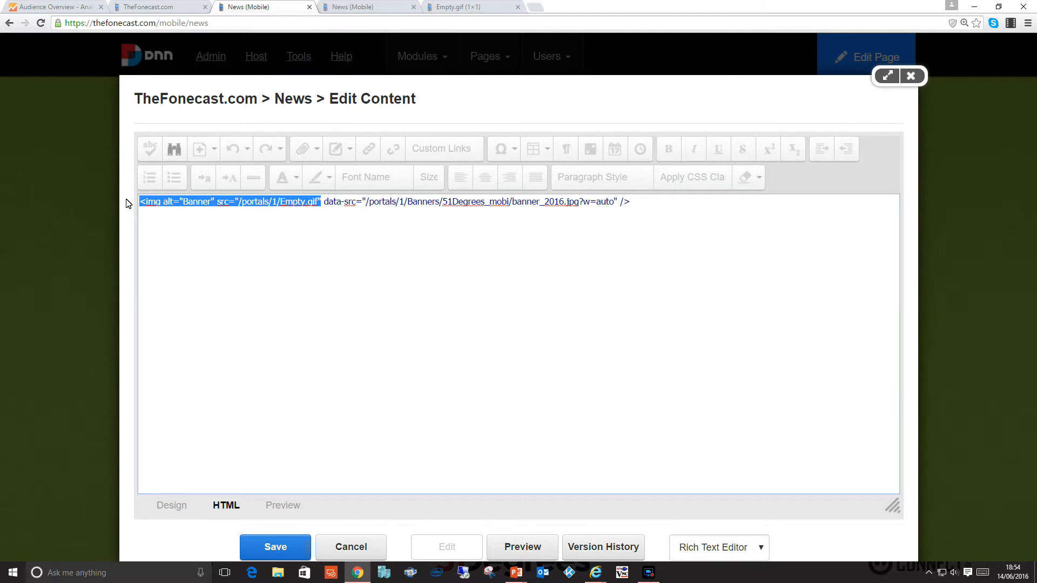
pyautogui.moveTo(319, 208); pyautogui.dragTo(110, 205)
pyautogui.moveTo(323, 203); pyautogui.dragTo(620, 207)
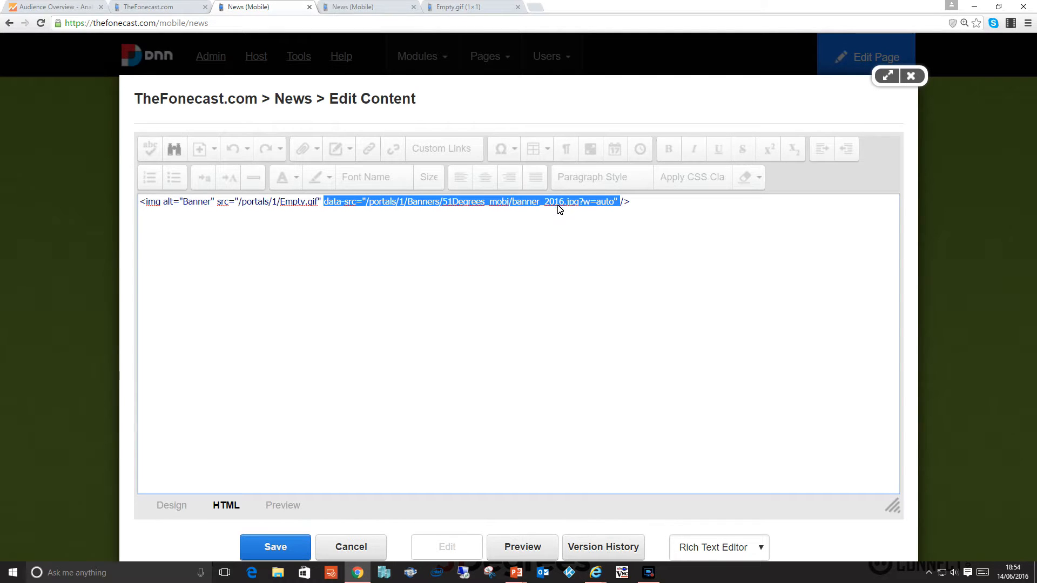
# Highlight the image path, the w parameter and the full data-src value in the banner's HTML to examine each part.
pyautogui.click(356, 207)
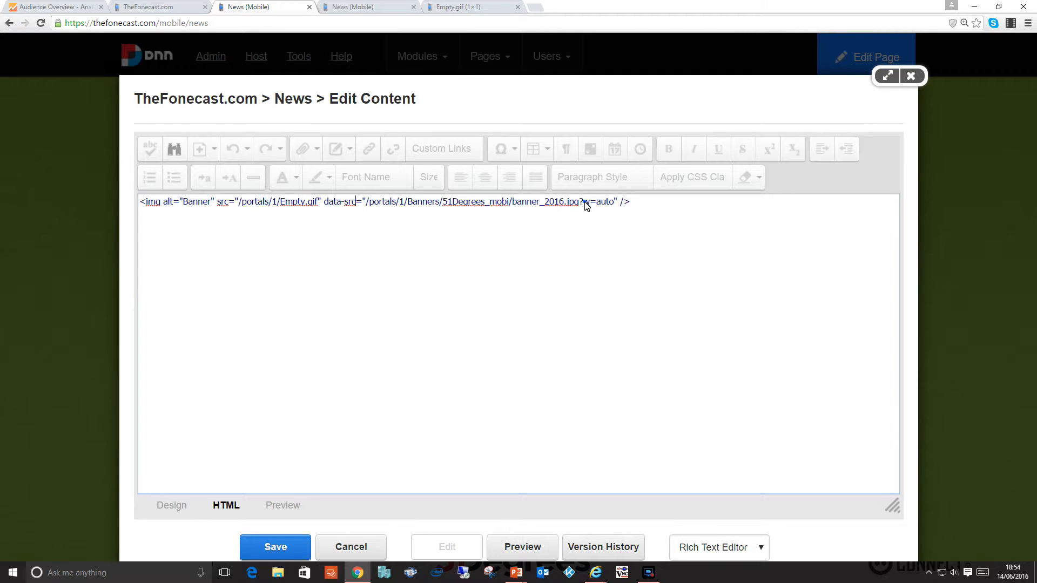
pyautogui.moveTo(579, 204); pyautogui.dragTo(369, 204)
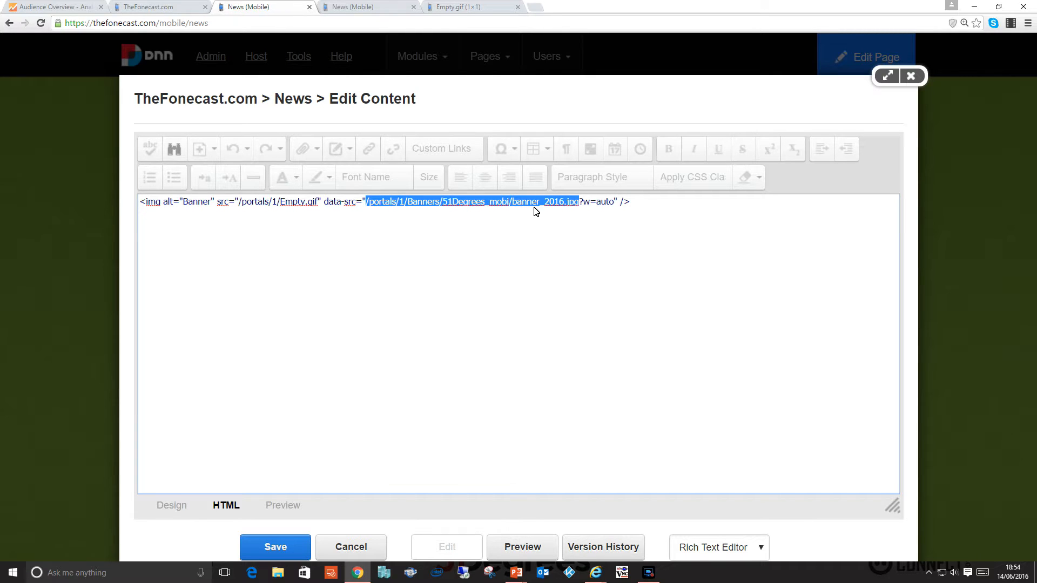
pyautogui.doubleClick(585, 204)
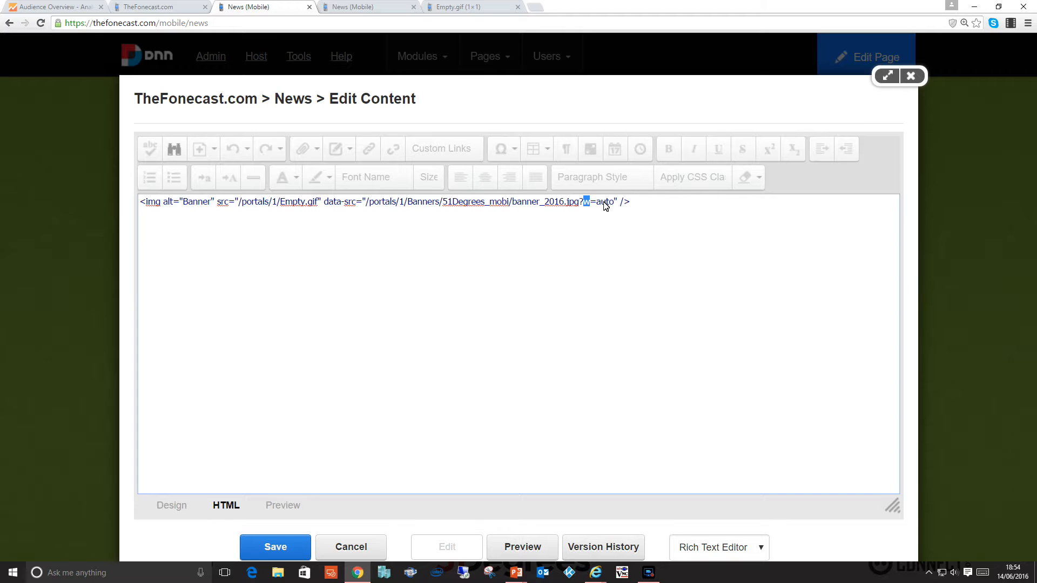
pyautogui.moveTo(616, 205); pyautogui.dragTo(366, 205)
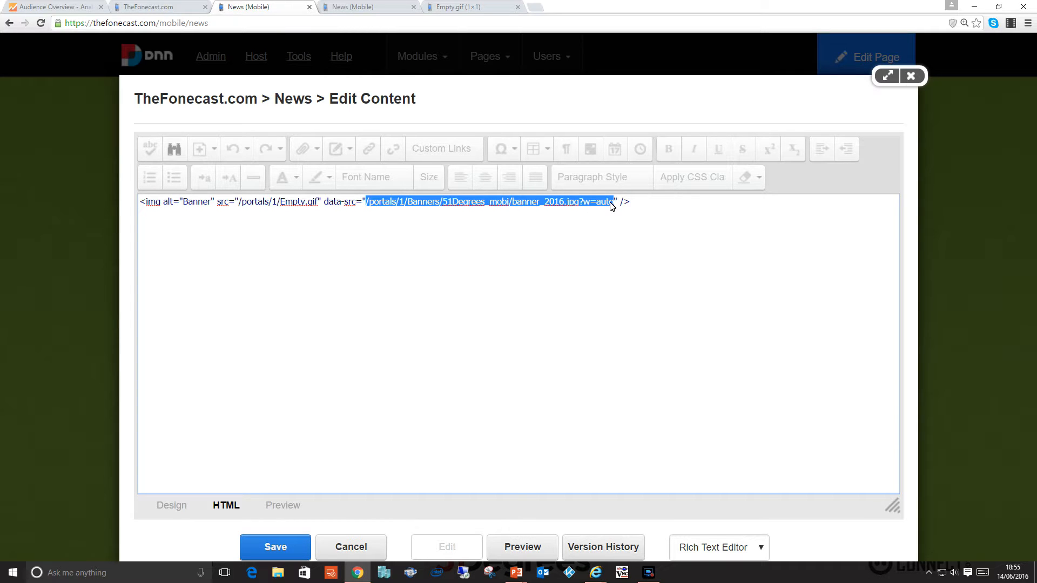
# Cancel the banner content editing without saving and take the News page out of edit mode.
pyautogui.click(363, 548)
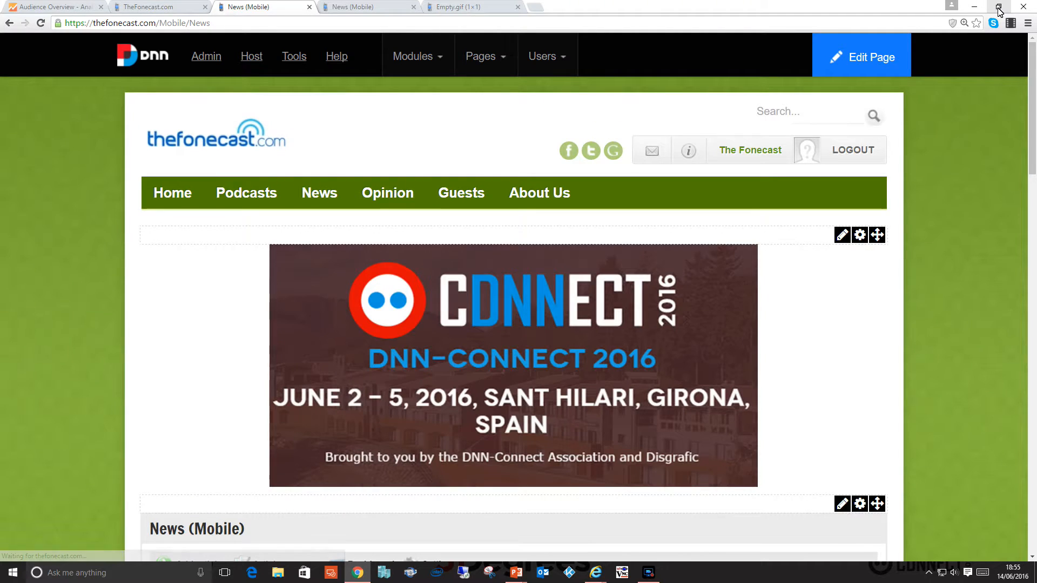
pyautogui.moveTo(847, 68)
pyautogui.click(844, 104)
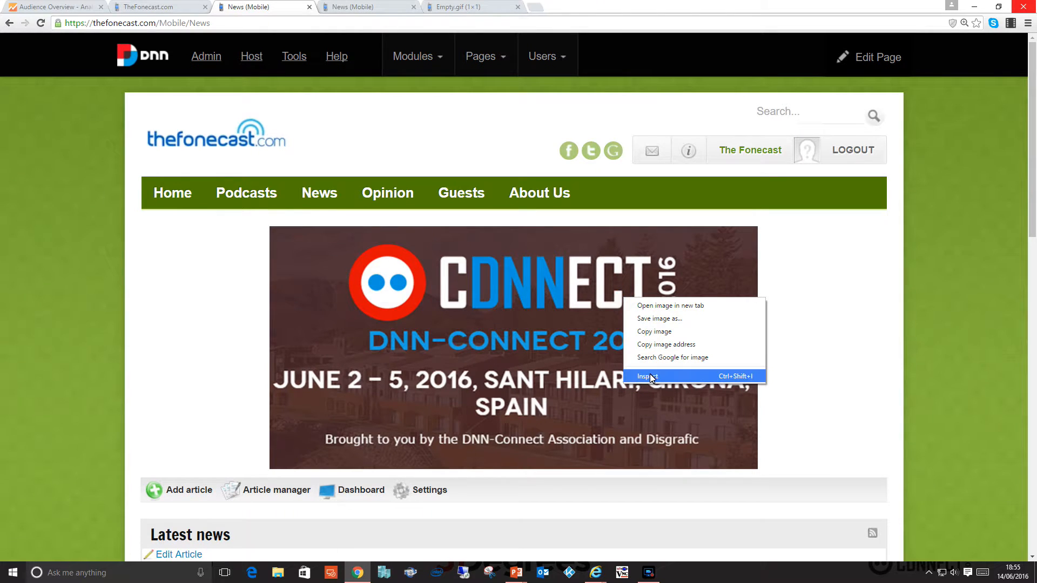
# Inspect the banner image in the developer tools, set the device preset to Responsive, and turn device emulation off.
pyautogui.click(652, 376)
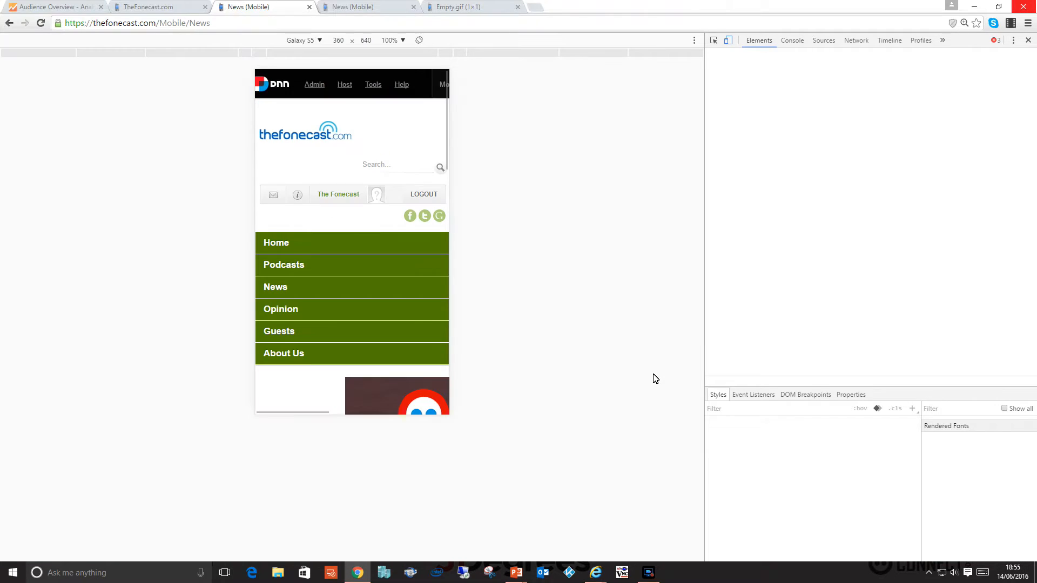
pyautogui.scroll(-3, 416, 284)
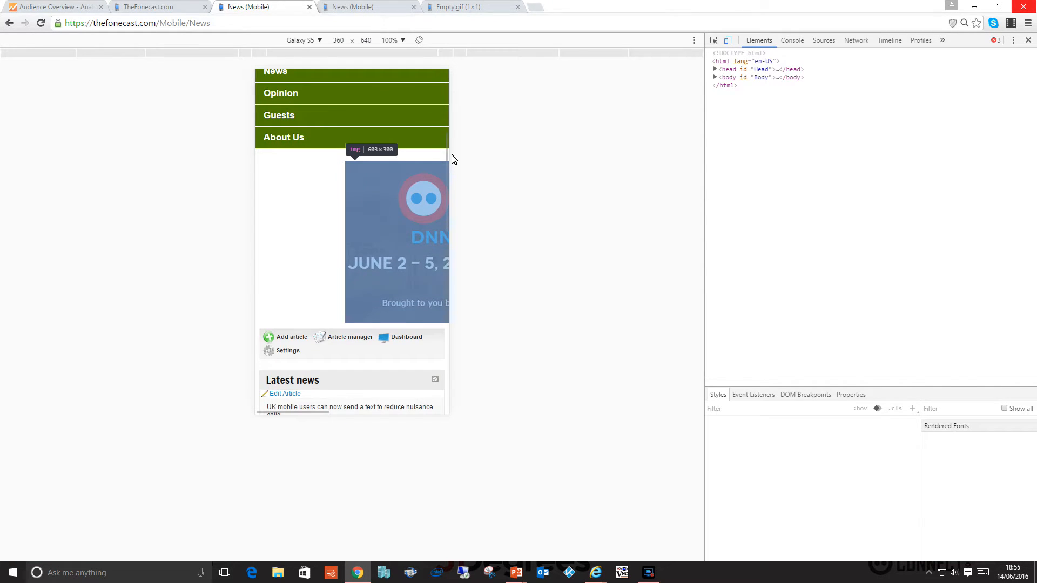
pyautogui.click(316, 43)
pyautogui.click(316, 55)
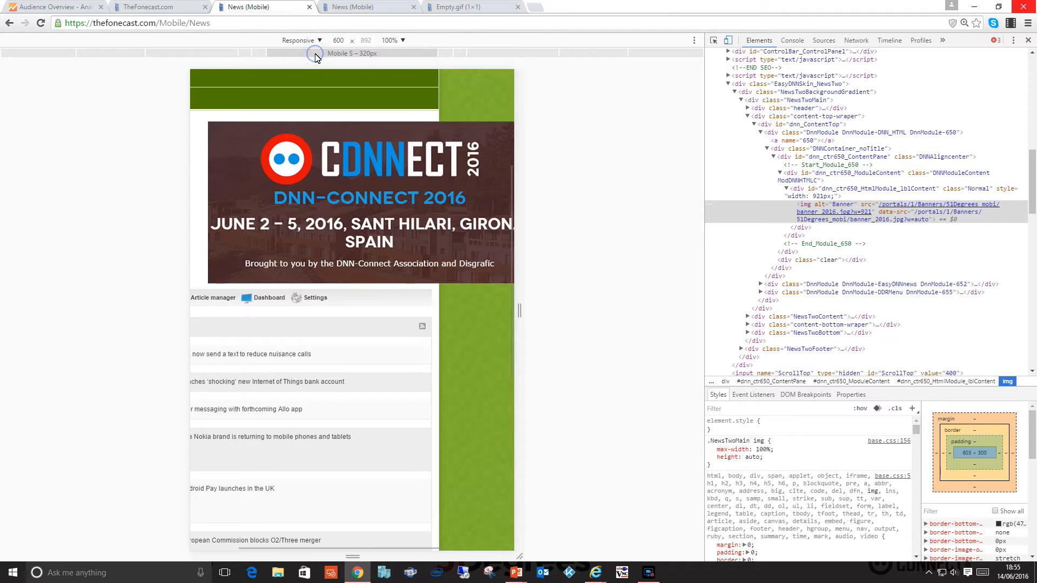
pyautogui.click(728, 40)
# Examine the banner's img element in the developer tools, checking the width parameter in its src against data-src.
pyautogui.rightClick(420, 320)
pyautogui.click(461, 381)
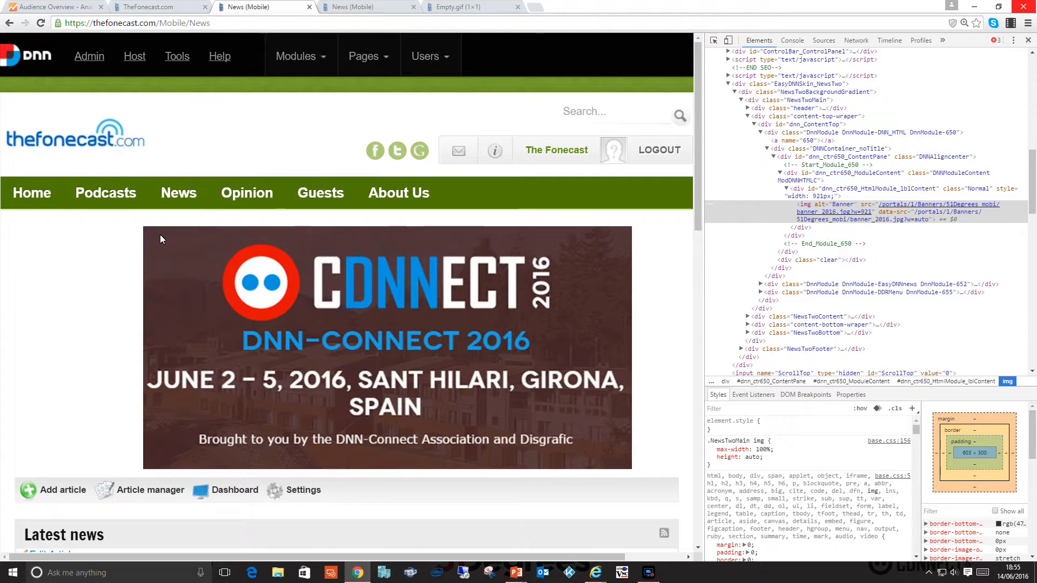
pyautogui.rightClick(162, 239)
pyautogui.click(396, 297)
pyautogui.rightClick(222, 293)
pyautogui.click(270, 372)
pyautogui.rightClick(173, 239)
pyautogui.click(227, 317)
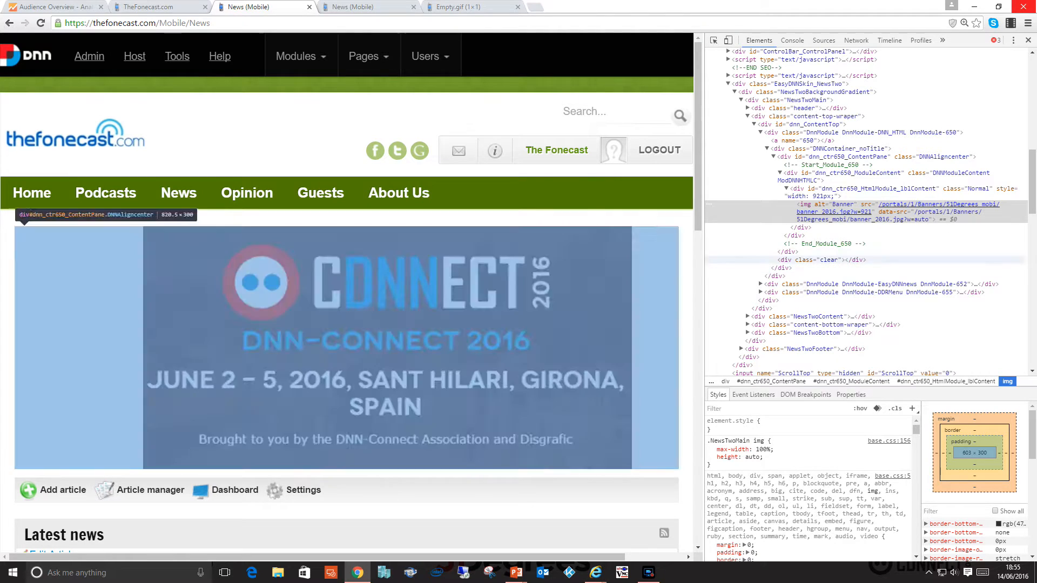
pyautogui.moveTo(864, 216)
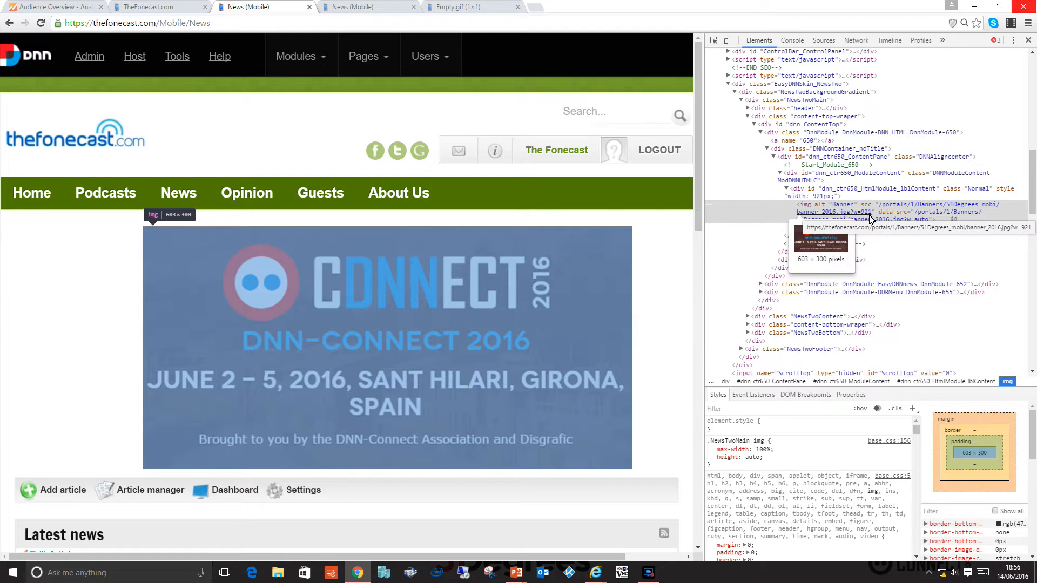
pyautogui.click(999, 6)
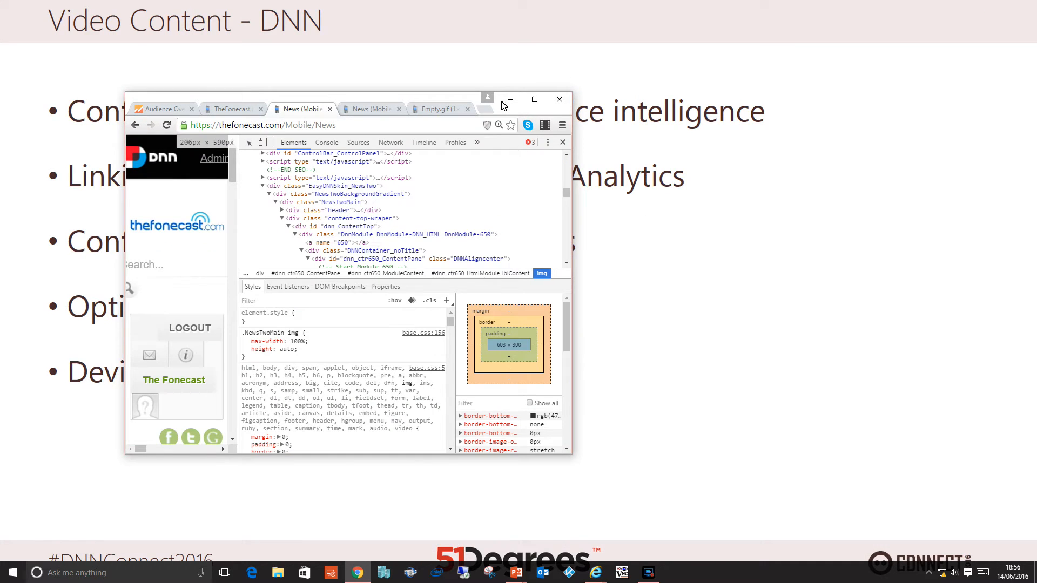
pyautogui.moveTo(452, 98); pyautogui.dragTo(455, 47)
pyautogui.doubleClick(456, 49)
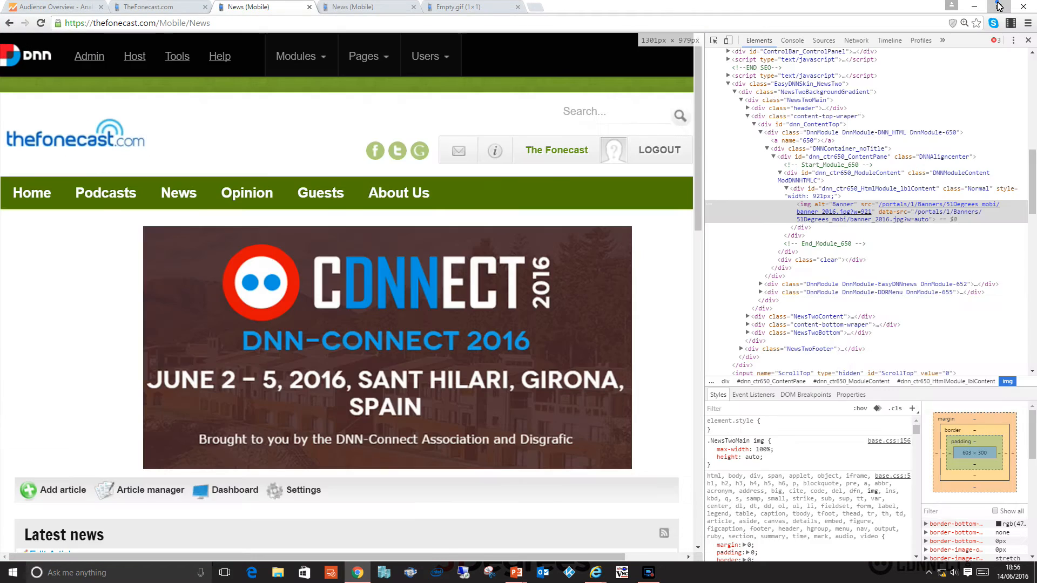
# Restore the browser to a smaller window and widen the page area beside the developer tools to about 499 px.
pyautogui.click(999, 7)
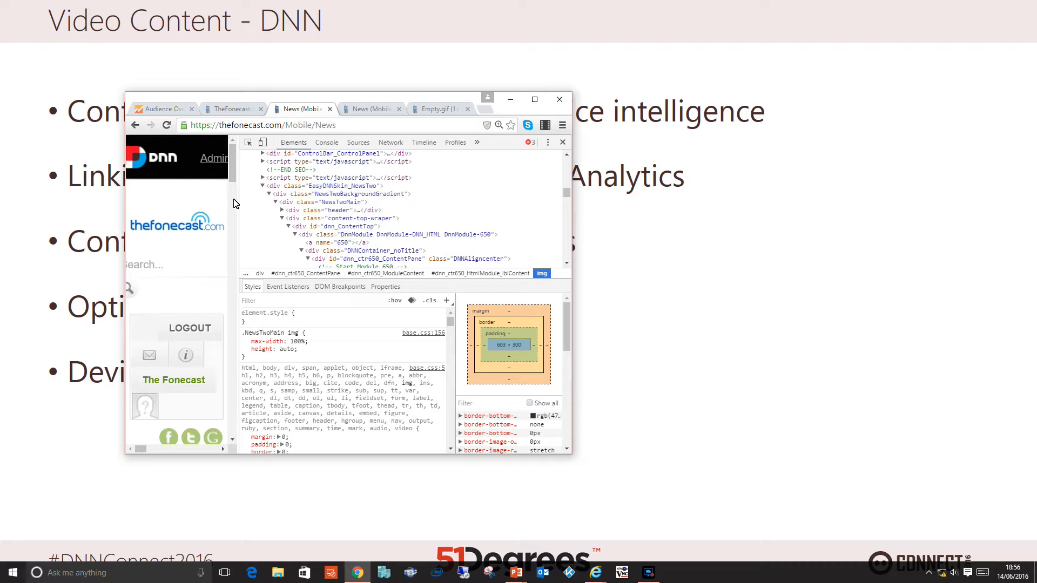
pyautogui.scroll(-3, 238, 205)
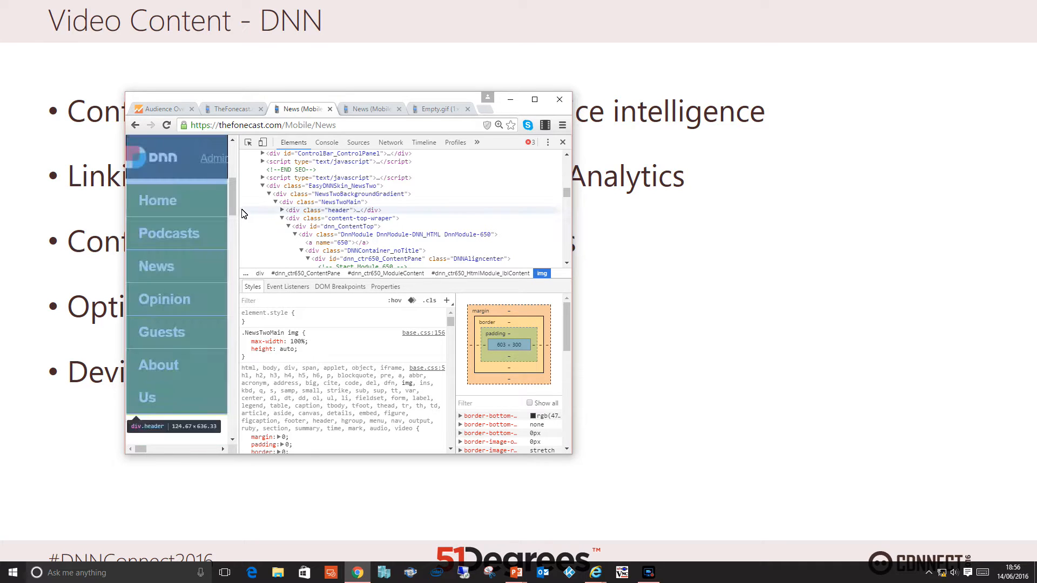
pyautogui.moveTo(239, 213); pyautogui.dragTo(398, 213)
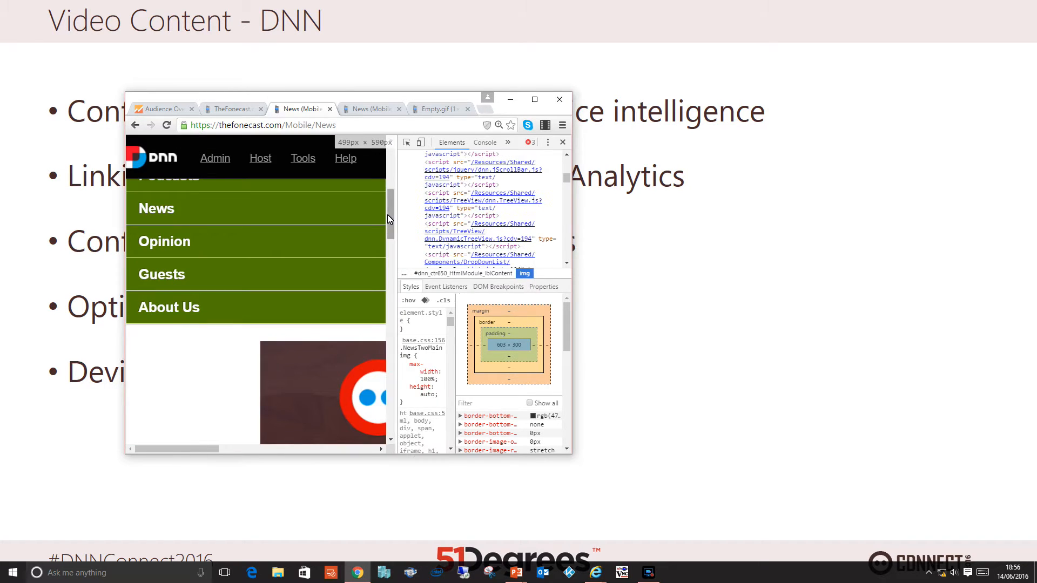